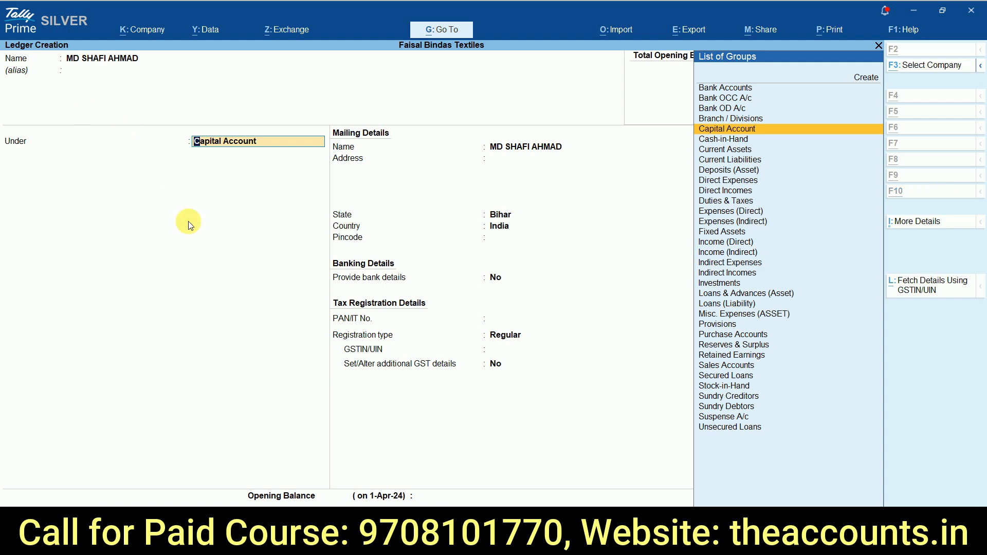
# Step: Start a new group from the employee ledger's group list and name it Salary Payable
pyautogui.hotkey('alt', 'c')
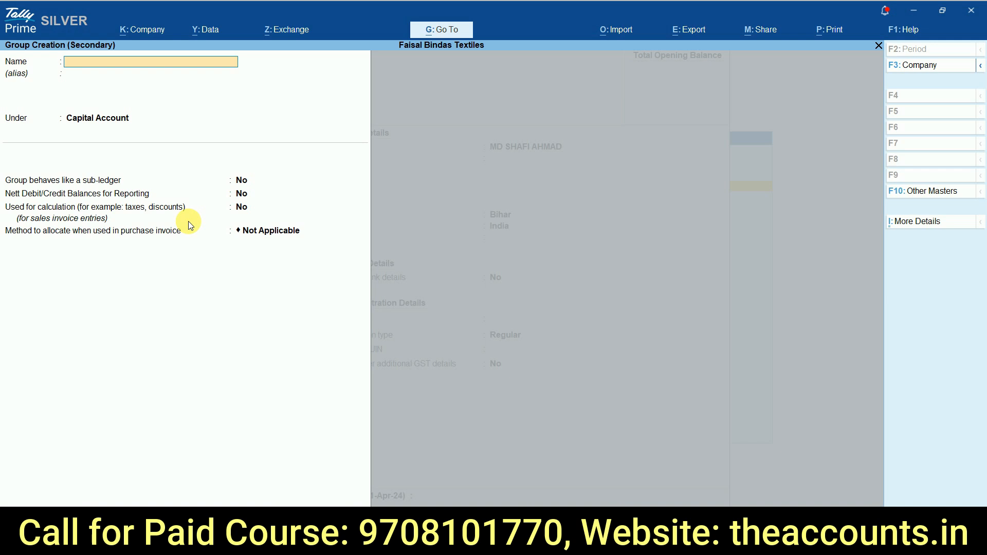
pyautogui.write('Salary Payable')
pyautogui.press('Return')
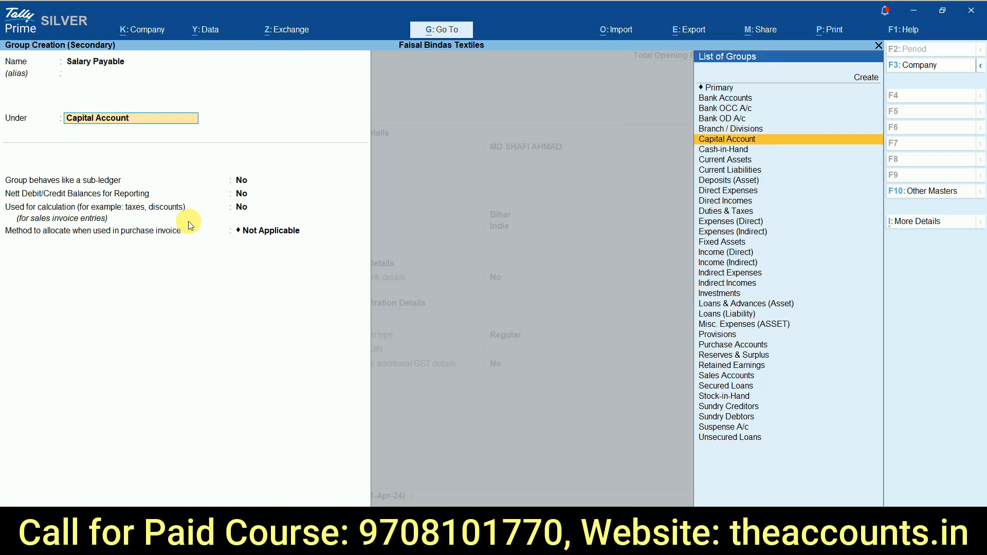
# Step: Place the Salary Payable group under Current Liabilities and save it
pyautogui.write('Cur')
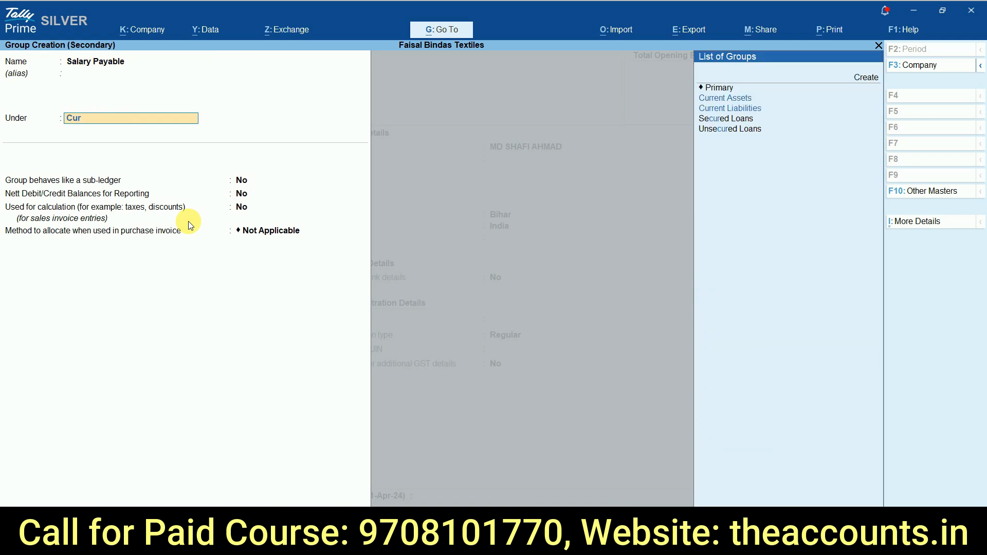
pyautogui.press('Down')
pyautogui.press('Down')
pyautogui.press('Down')
pyautogui.press('Up')
pyautogui.press('Return')
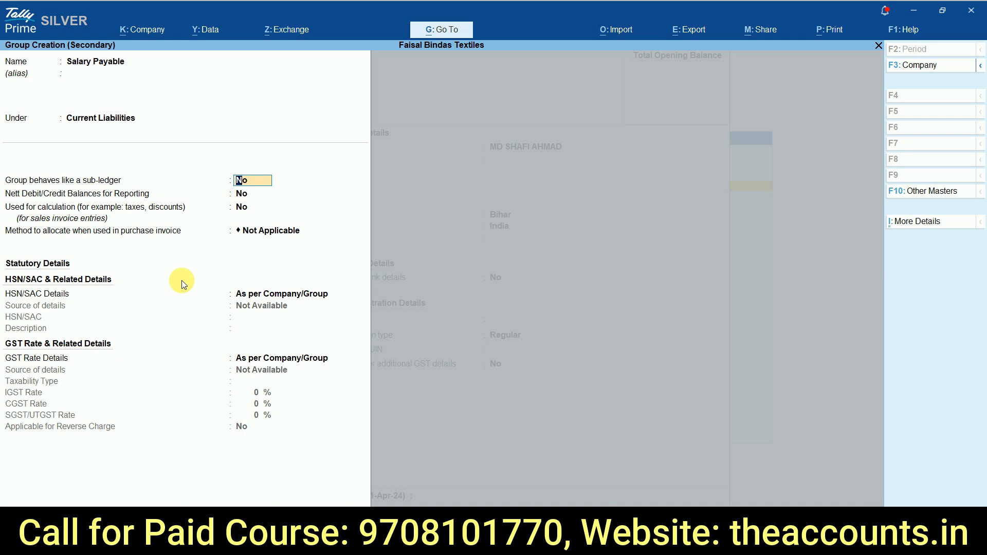
pyautogui.press('ctrl')
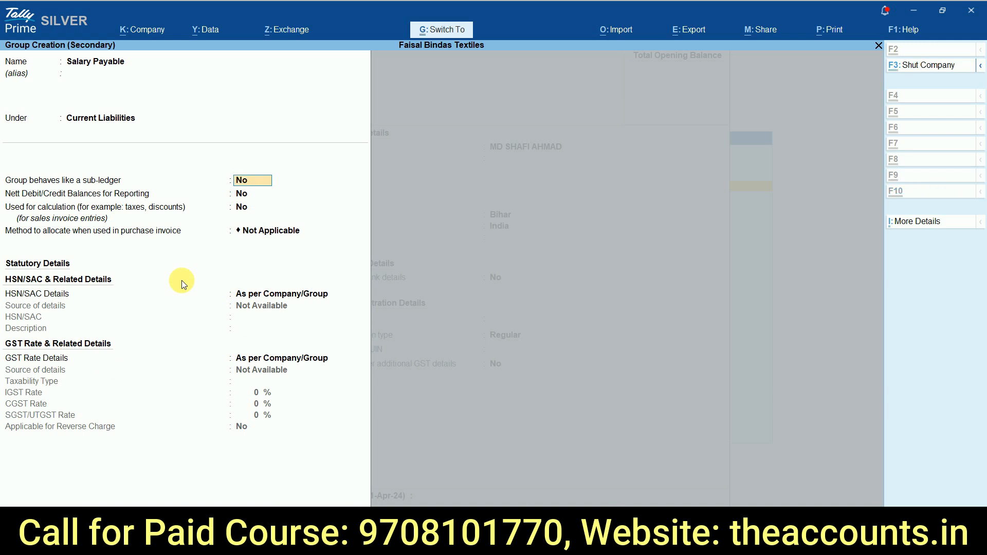
pyautogui.hotkey('ctrl', 'a')
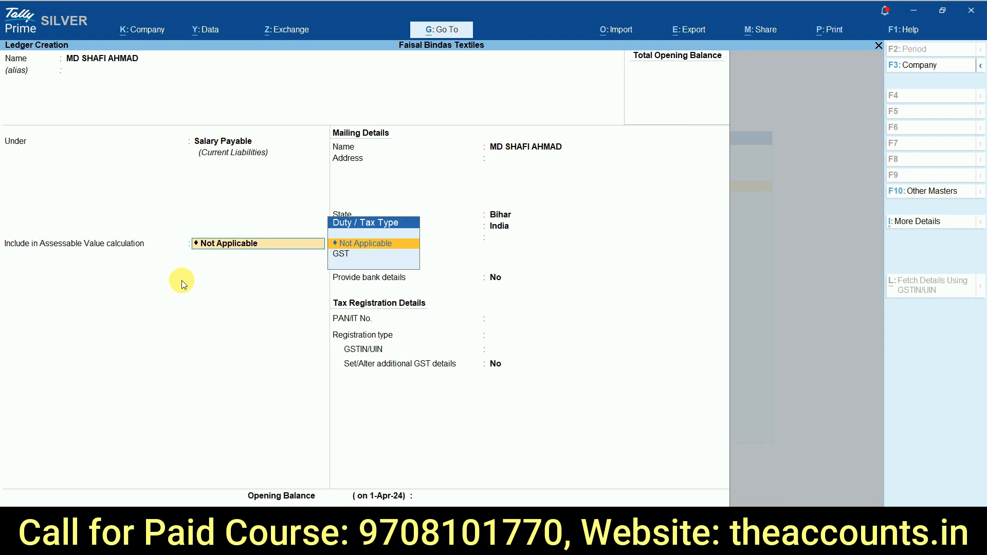
pyautogui.click(218, 142)
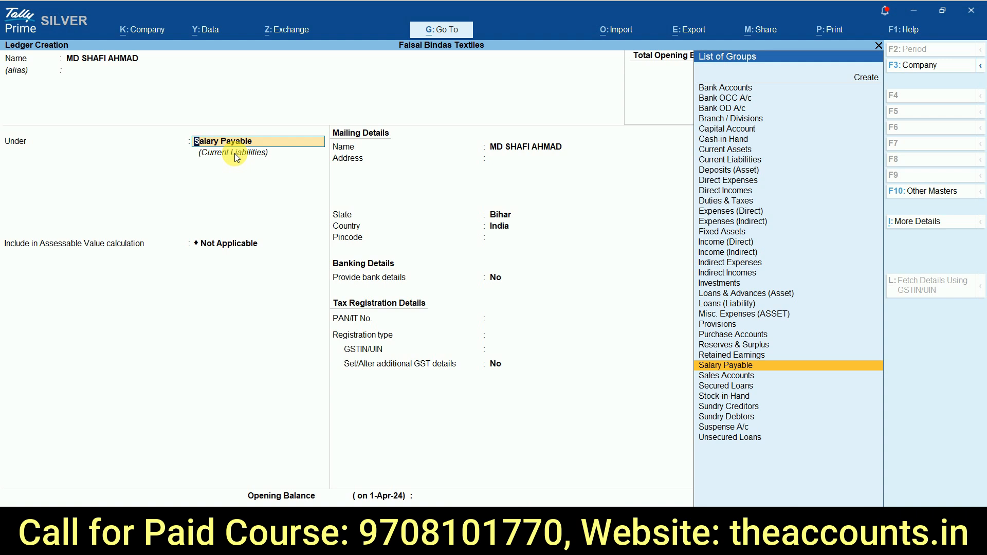
pyautogui.press('Return')
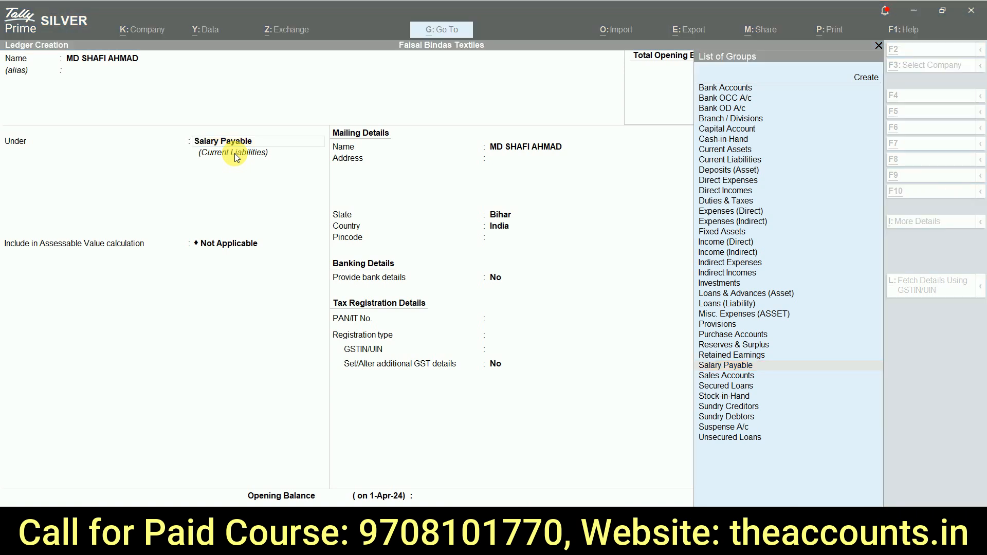
pyautogui.hotkey('alt', 'Tab')
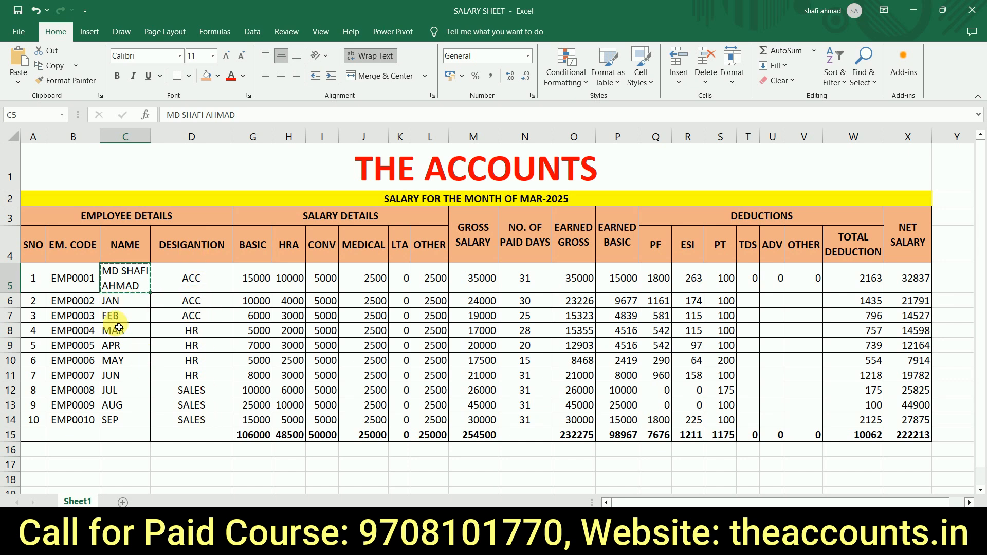
pyautogui.hotkey('alt', 'Tab')
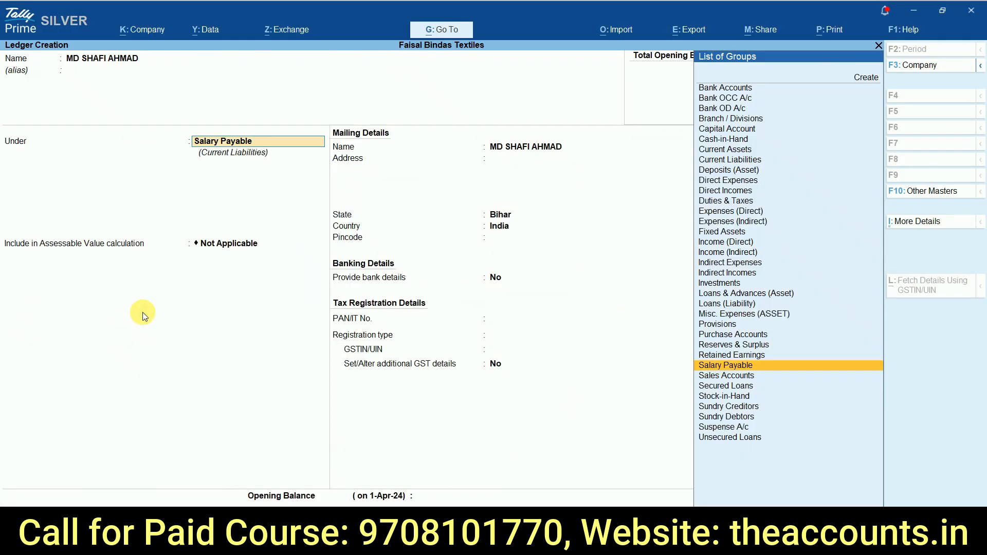
pyautogui.hotkey('alt', 'c')
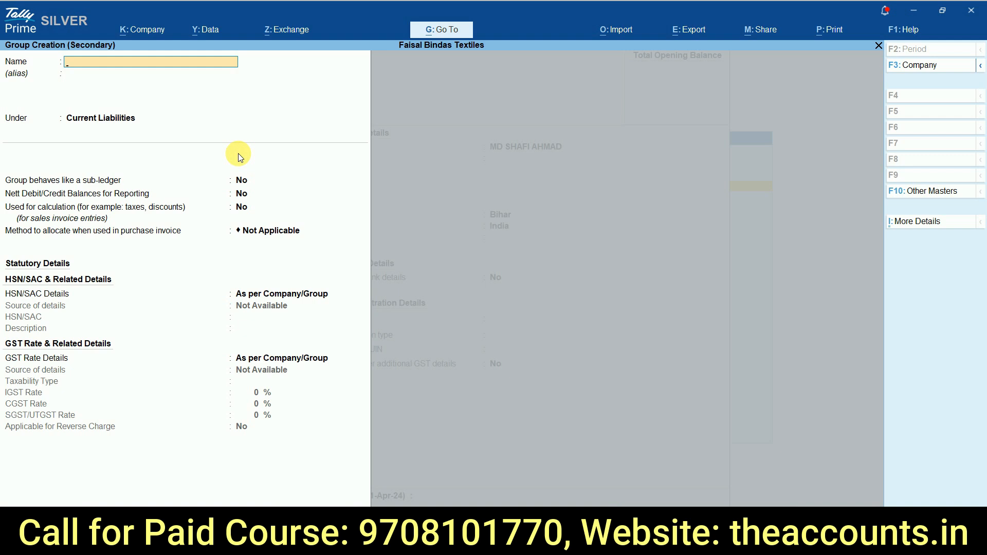
# Step: Switch to the Excel salary sheet and check the HR and SALES entries in the designation column
pyautogui.hotkey('alt', 'Tab')
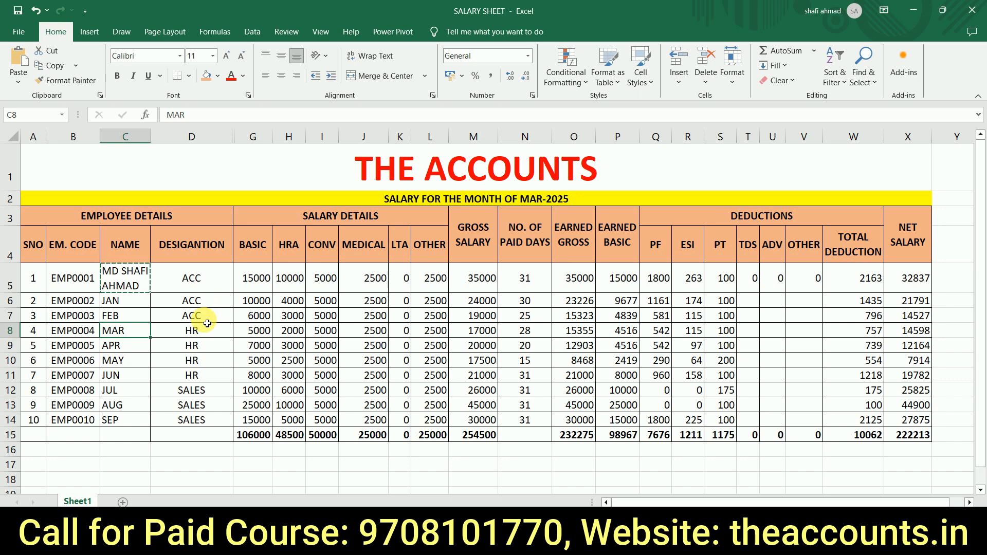
pyautogui.click(199, 364)
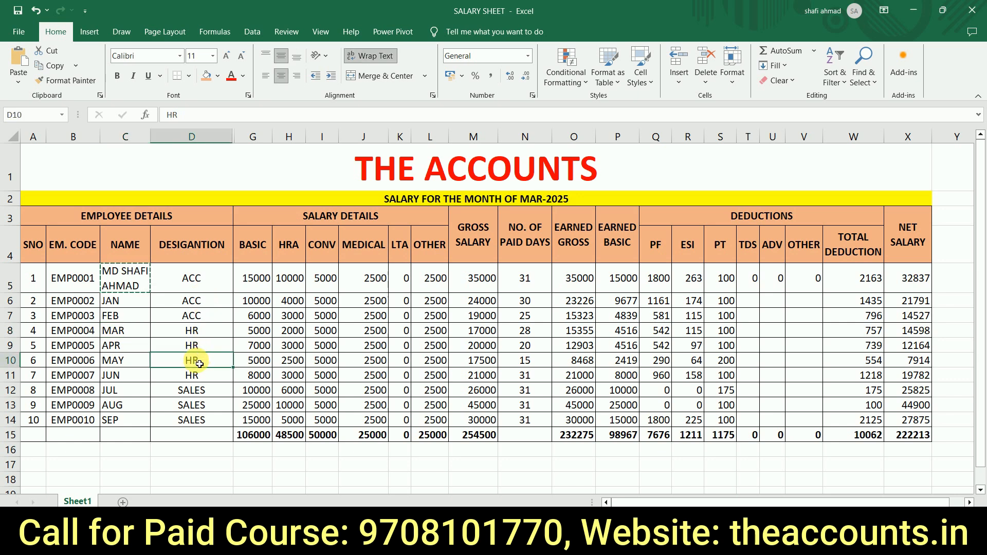
pyautogui.click(196, 405)
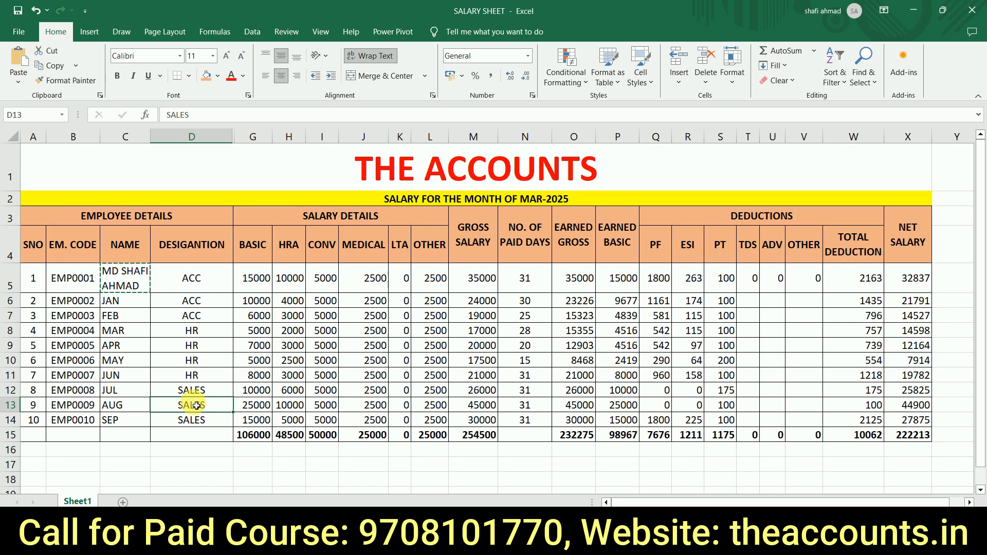
pyautogui.hotkey('alt', 'Tab')
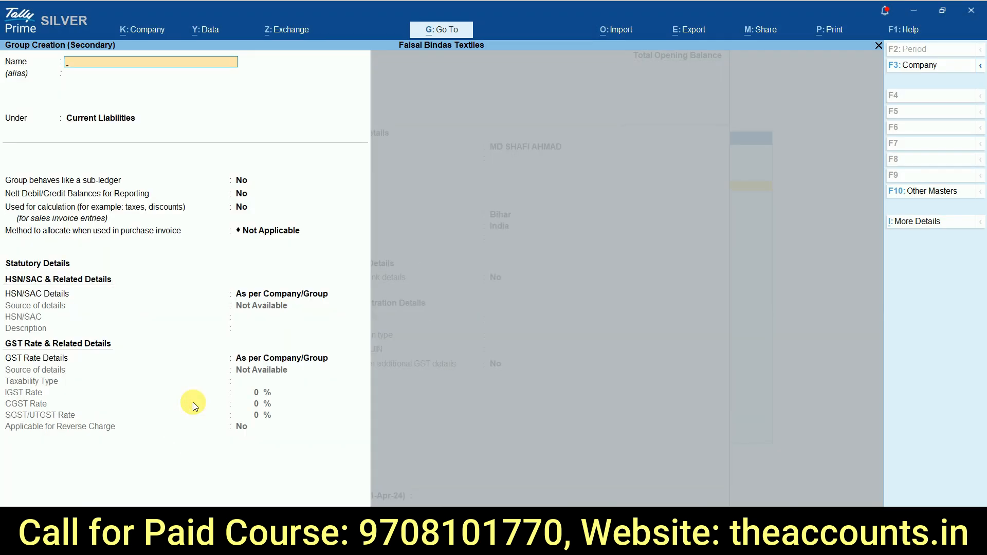
# Step: Discard the unfinished group and employee ledger, and open the creation form for a new group
pyautogui.press('Escape')
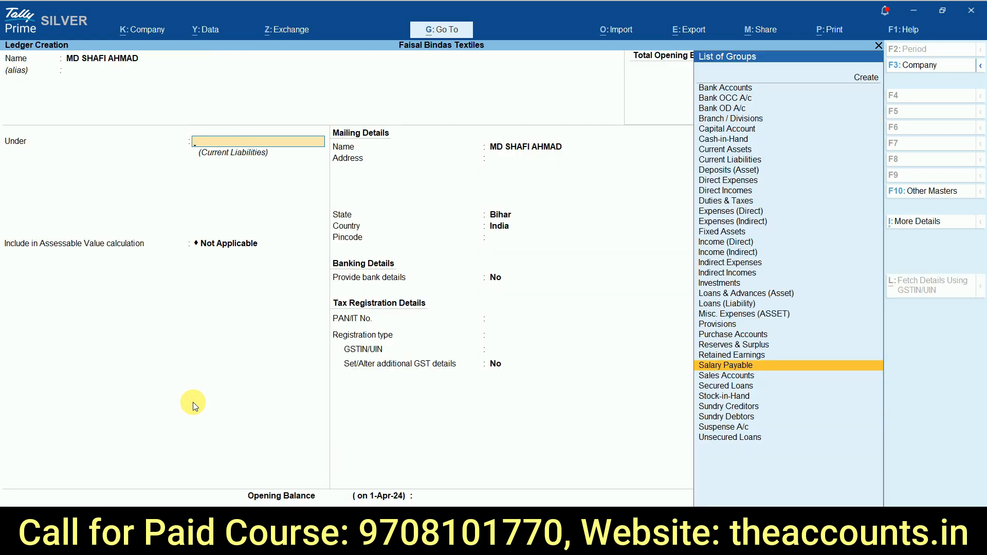
pyautogui.press('Escape')
pyautogui.press('y')
pyautogui.press('Return')
pyautogui.press('Down')
pyautogui.press('Down')
pyautogui.press('Up')
pyautogui.press('Up')
pyautogui.press('Return')
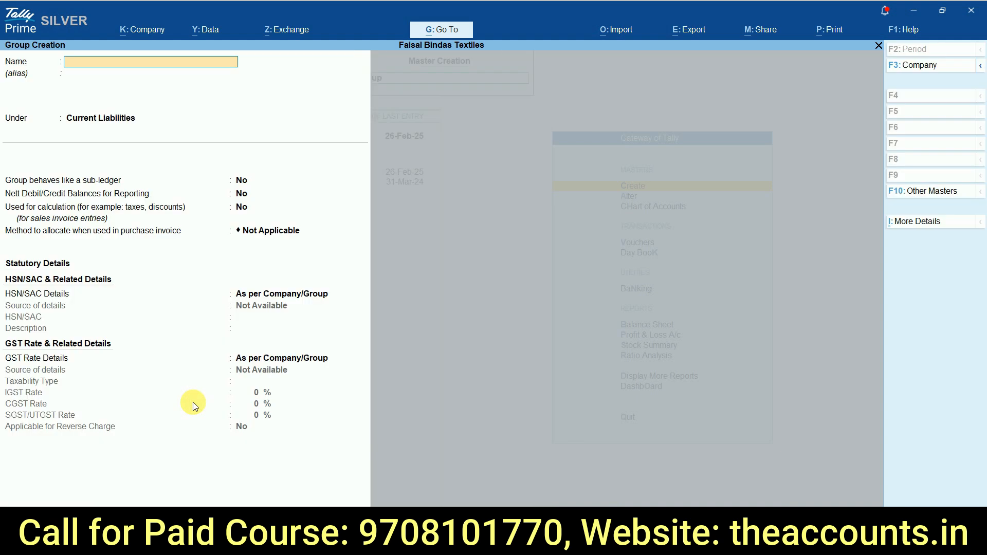
# Step: Create the group Accounts Dept under Salary Payable and save it
pyautogui.write('Accounts Dep')
pyautogui.press('Return')
pyautogui.press('Return')
pyautogui.write('Salary Payable')
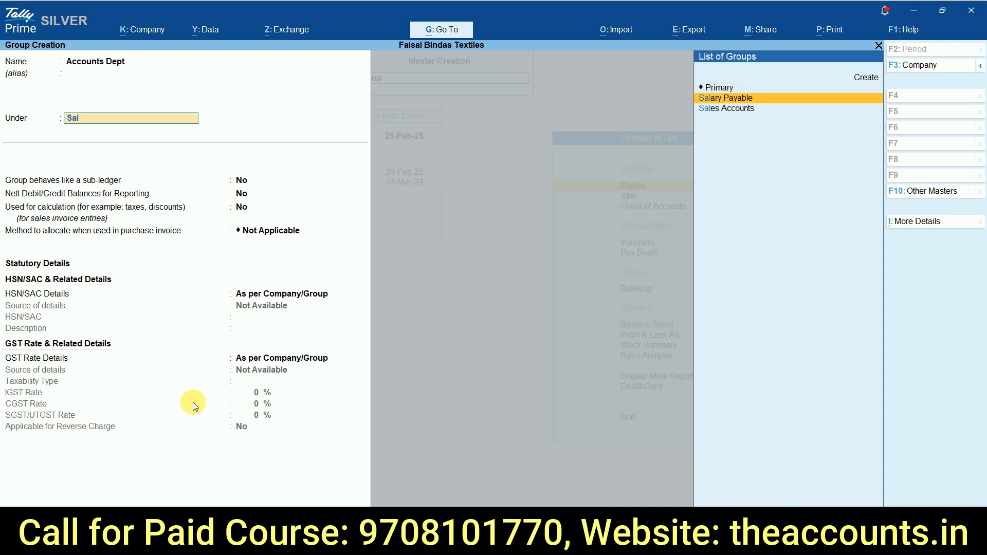
pyautogui.press('Return')
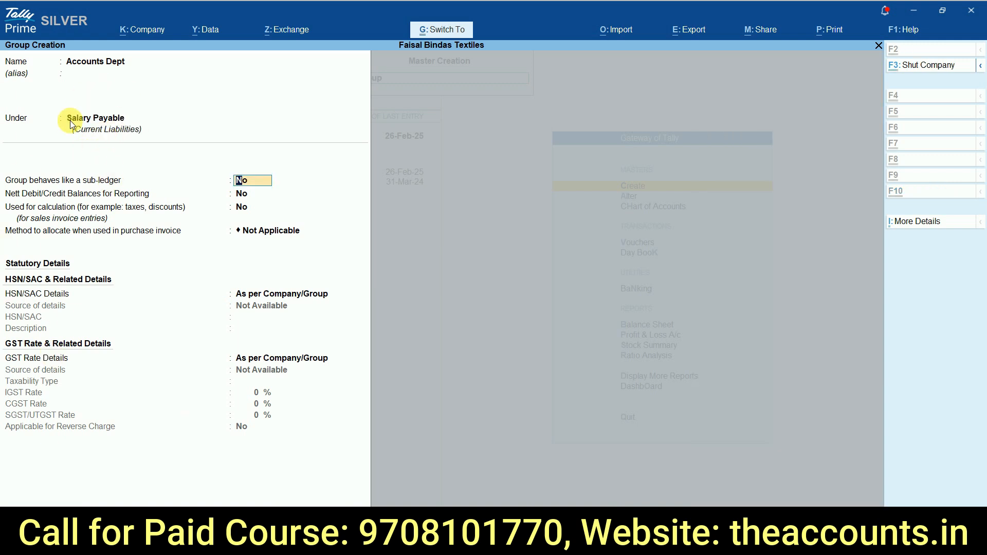
pyautogui.hotkey('ctrl', 'a')
# Step: Create the group Hr Dept under Salary Payable and save it
pyautogui.write('Hr Dept')
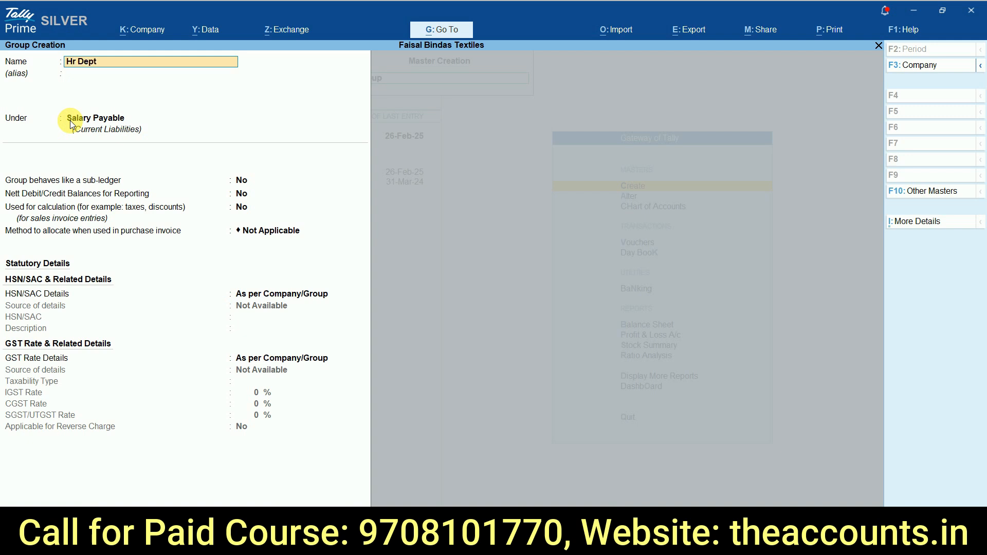
pyautogui.press('Return')
pyautogui.press('Return')
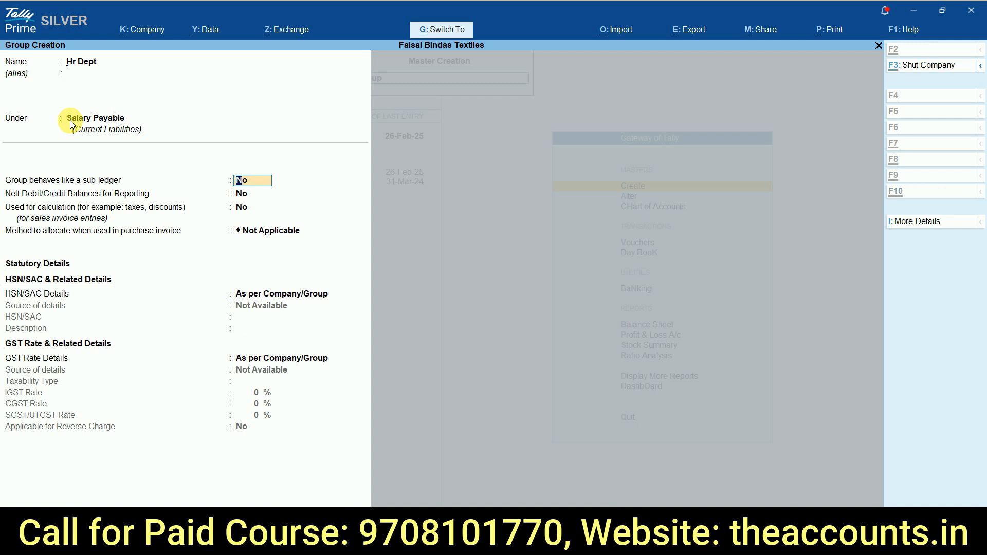
pyautogui.hotkey('ctrl', 'a')
# Step: Create the group Sales Dept under Salary Payable and save it
pyautogui.write('Sales')
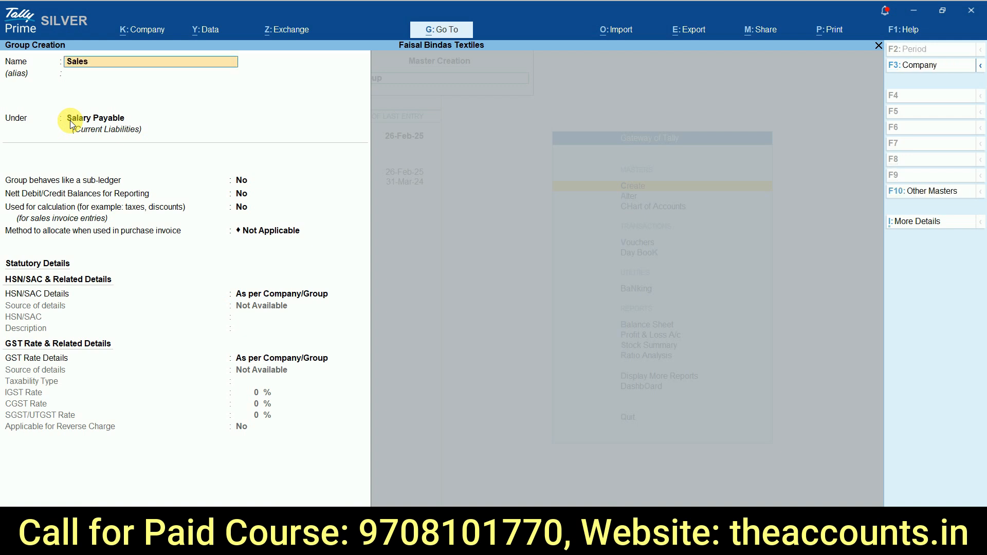
pyautogui.write(' Dept')
pyautogui.press('Return')
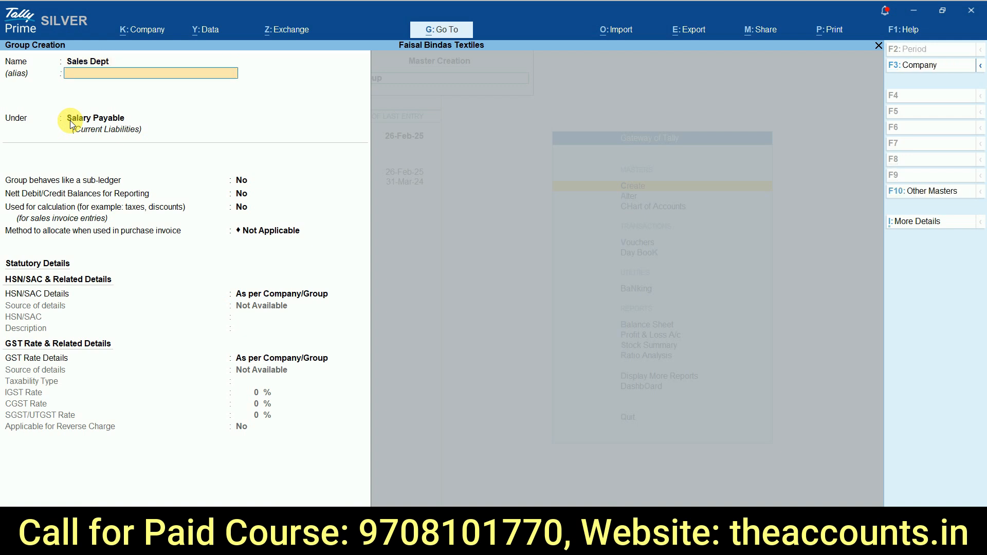
pyautogui.press('Return')
pyautogui.press('Return')
pyautogui.hotkey('ctrl', 'a')
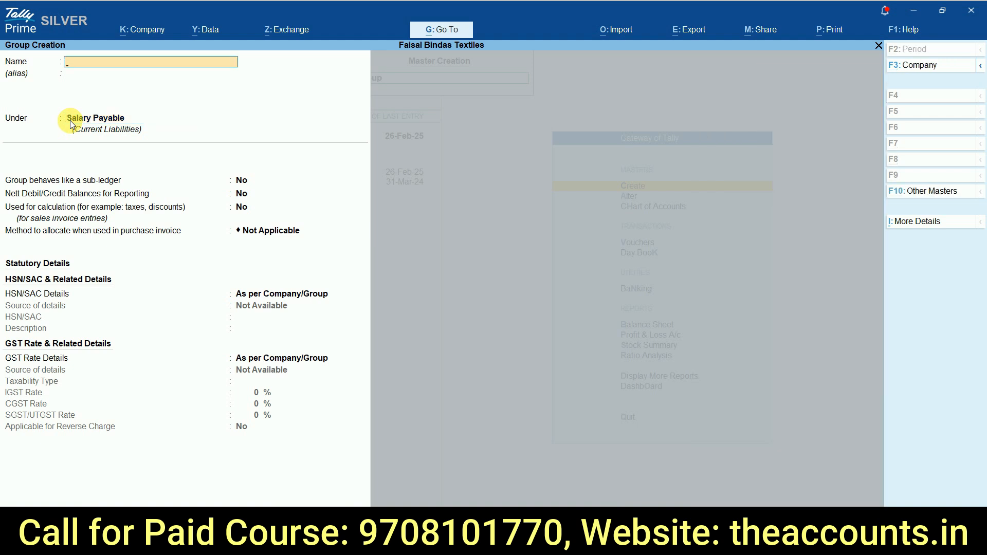
# Step: Open a new ledger and paste the first employee's name from the Excel salary sheet as its name
pyautogui.press('Escape')
pyautogui.press('Down')
pyautogui.press('Return')
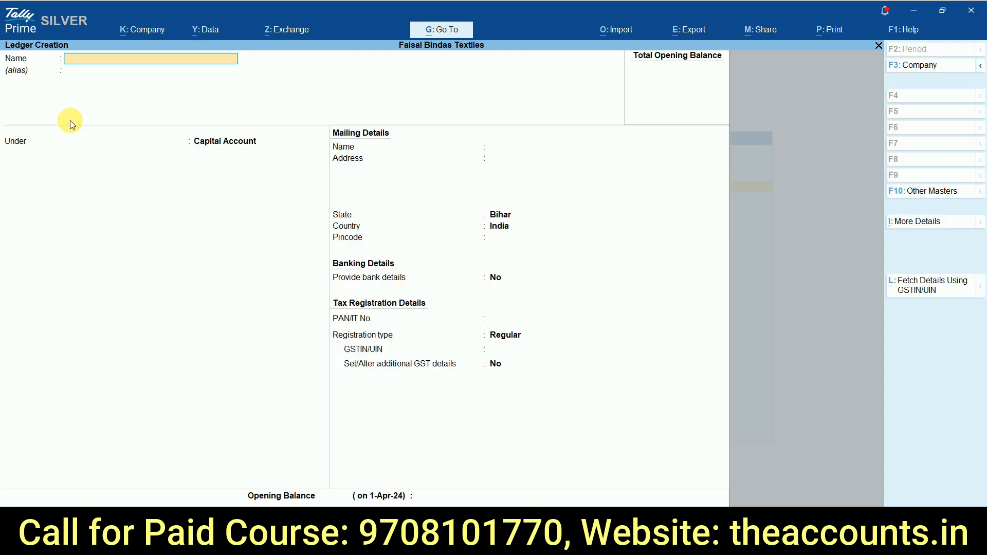
pyautogui.hotkey('alt', 'Tab')
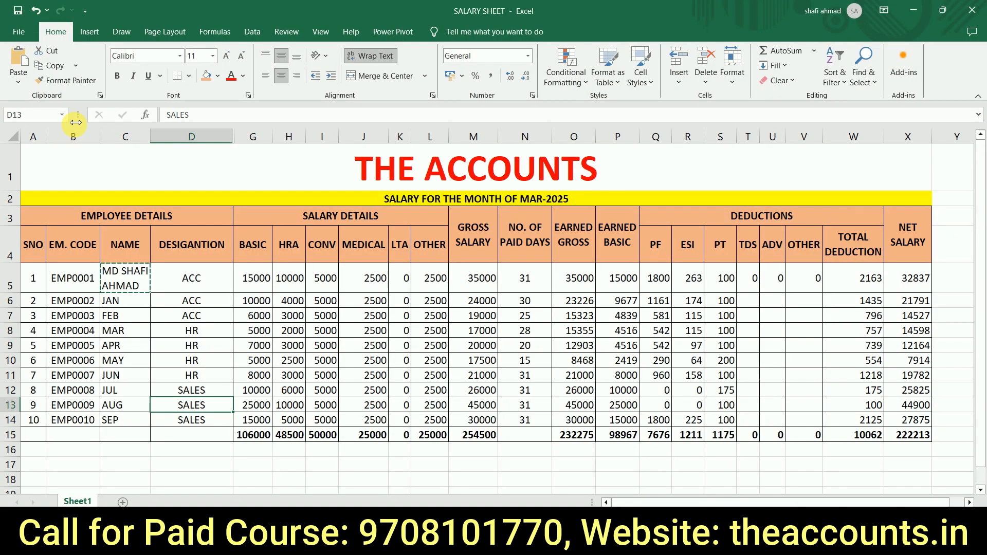
pyautogui.press('Left')
pyautogui.press('Up')
pyautogui.press('Up')
pyautogui.press('Up')
pyautogui.press('Up')
pyautogui.press('Up')
pyautogui.press('Up')
pyautogui.press('Up')
pyautogui.press('Up')
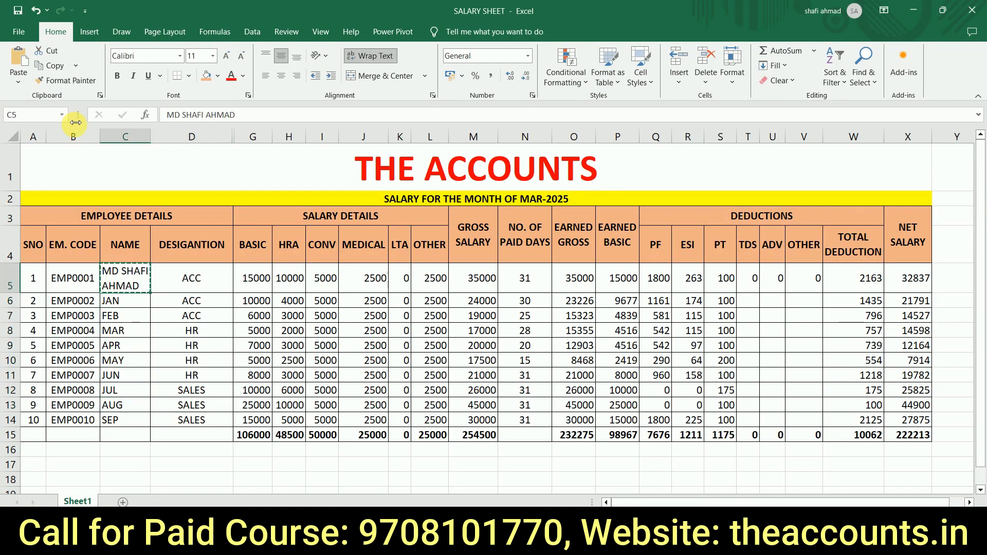
pyautogui.hotkey('alt', 'Tab')
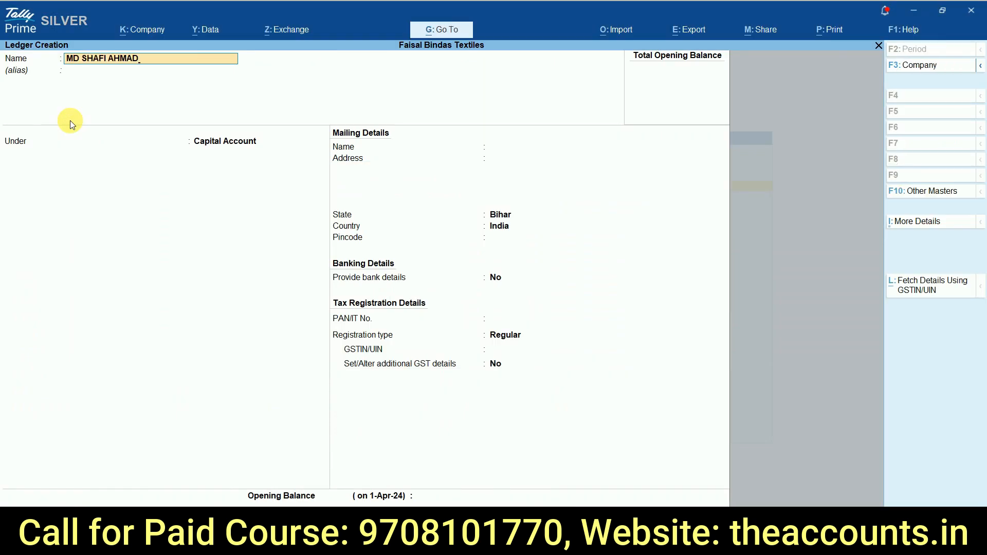
# Step: Check the employee's designation in the Excel salary sheet, assign the ledger to the Accounts Dept group and save it
pyautogui.press('Return')
pyautogui.hotkey('alt', 'Tab')
pyautogui.press('Right')
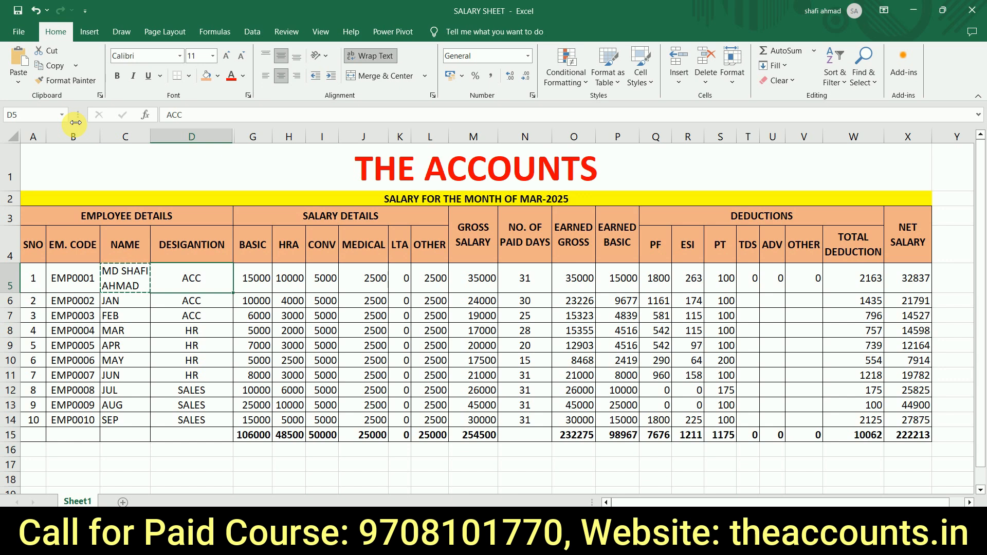
pyautogui.hotkey('alt', 'Tab')
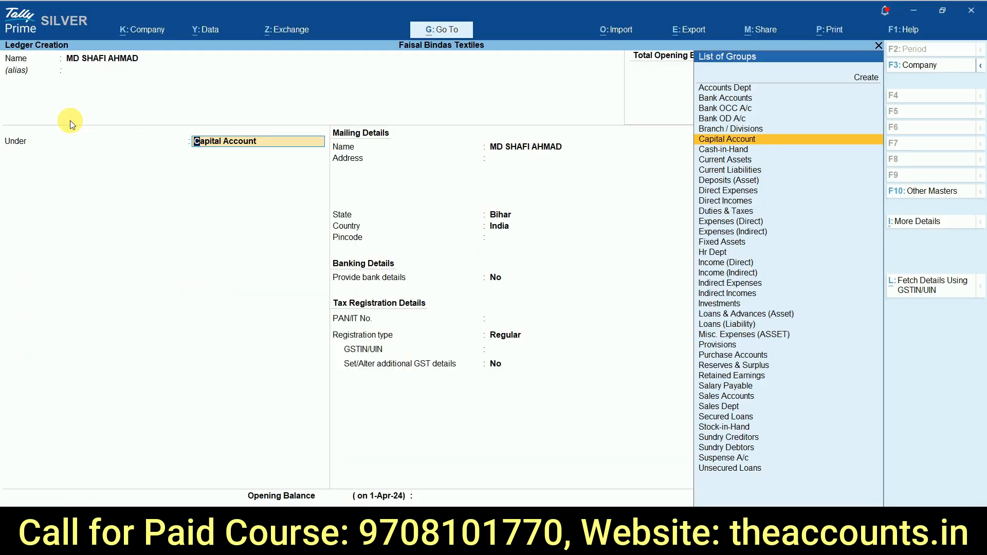
pyautogui.write('Acc')
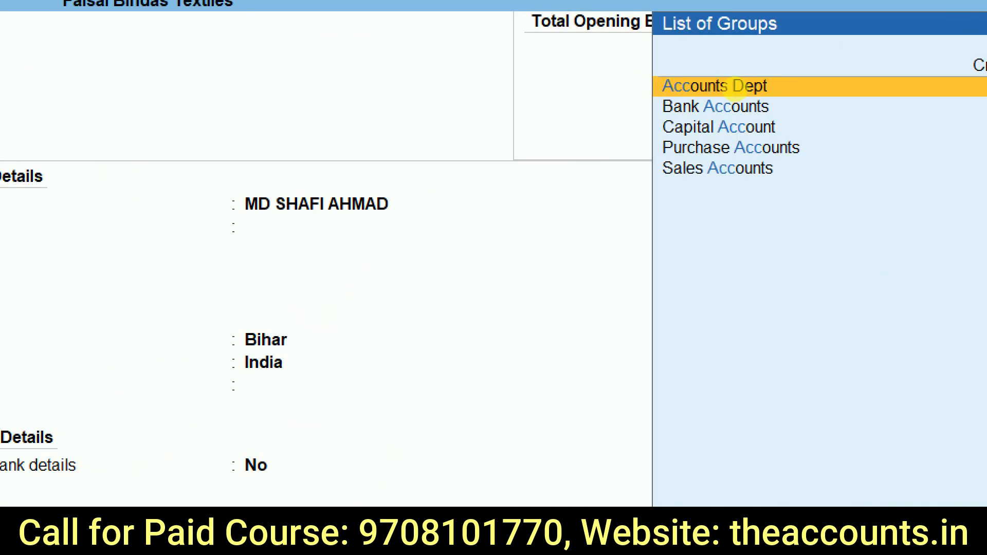
pyautogui.click(735, 88)
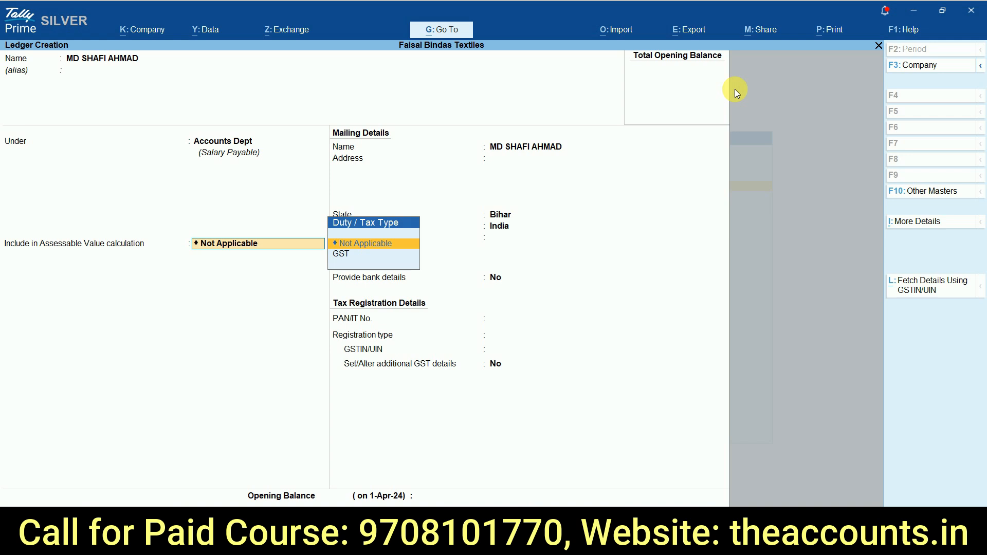
pyautogui.press('Return')
pyautogui.press('Return')
pyautogui.press('ctrl')
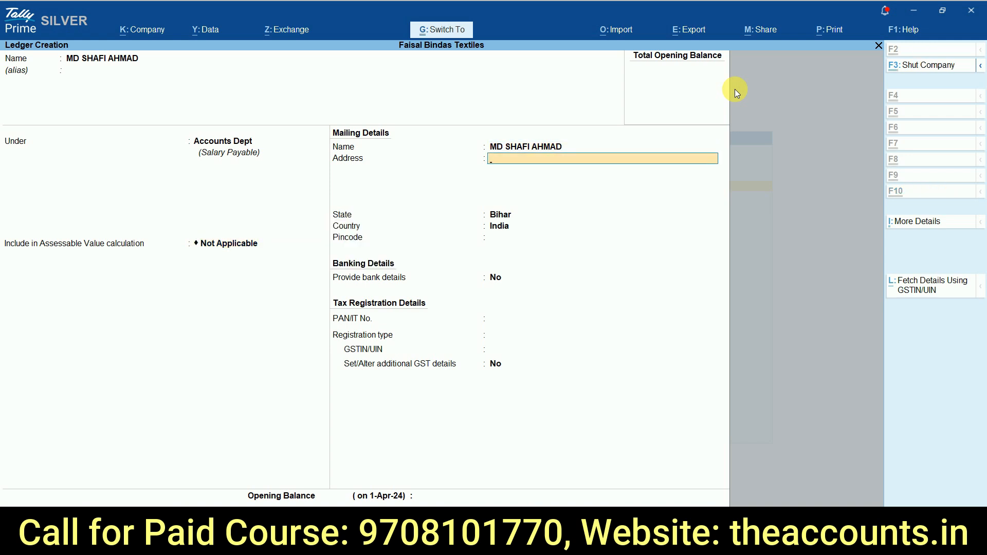
pyautogui.hotkey('ctrl', 'a')
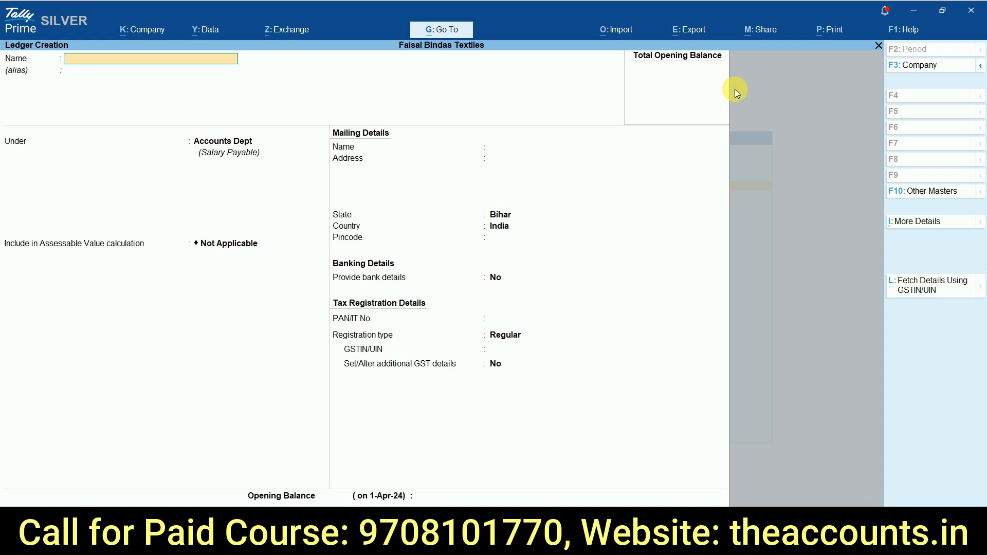
# Step: Check the remaining employees in the Excel salary sheet, leave the blank ledger form and open the chart of accounts for ledgers
pyautogui.hotkey('alt', 'Tab')
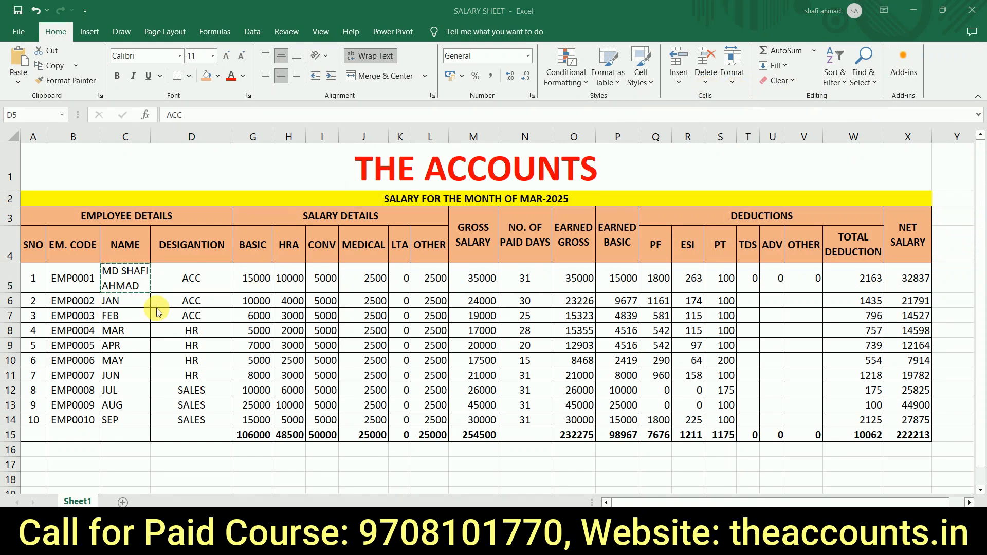
pyautogui.hotkey('alt', 'Tab')
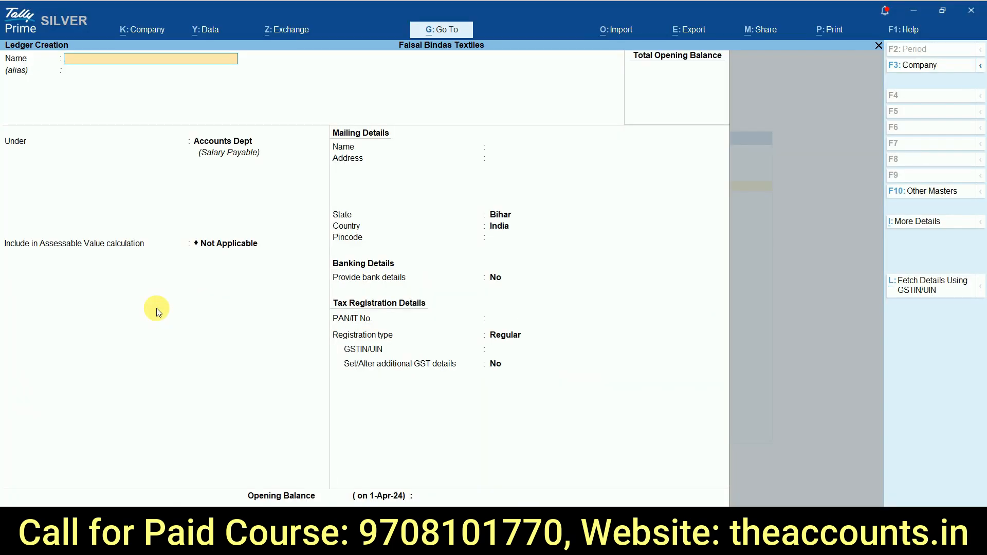
pyautogui.press('Escape')
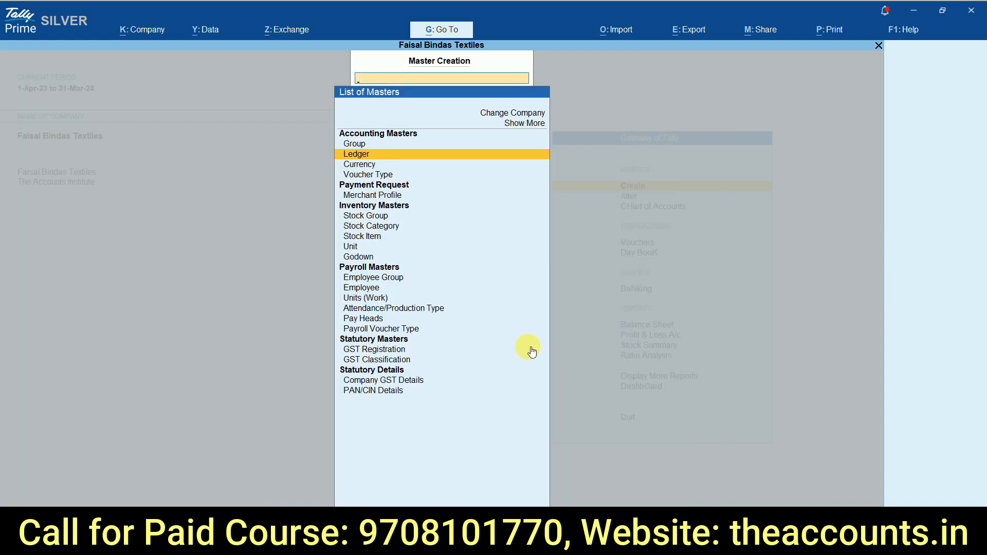
pyautogui.press('Escape')
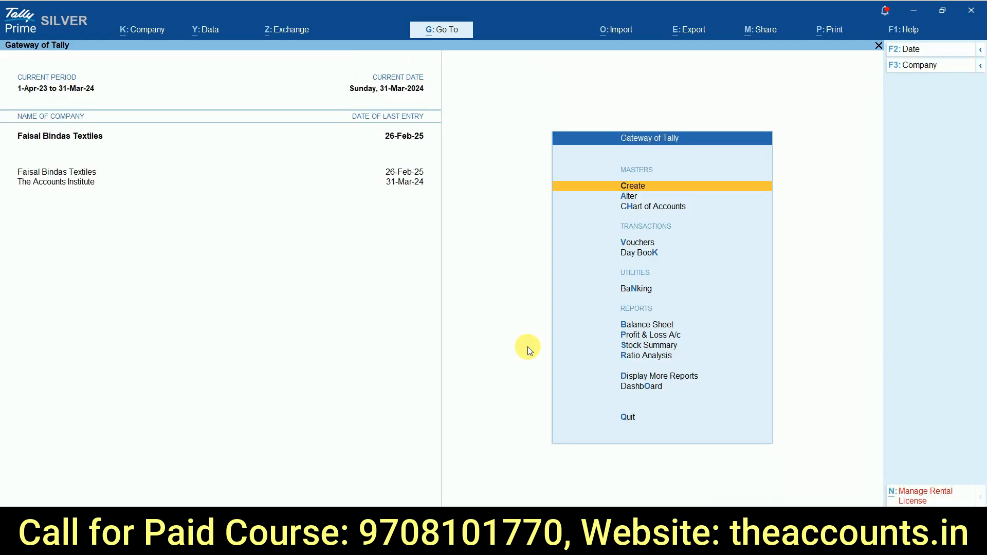
pyautogui.click(650, 209)
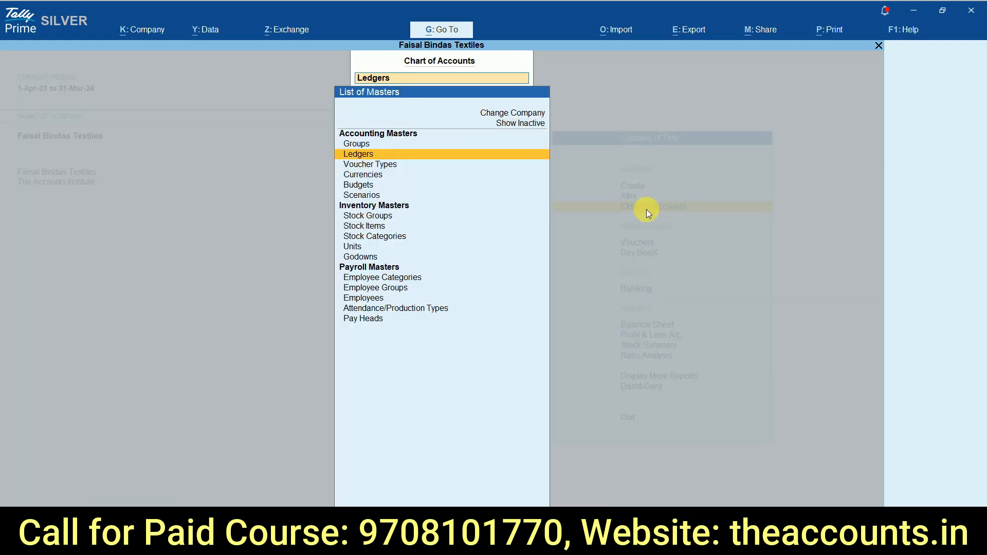
pyautogui.click(370, 156)
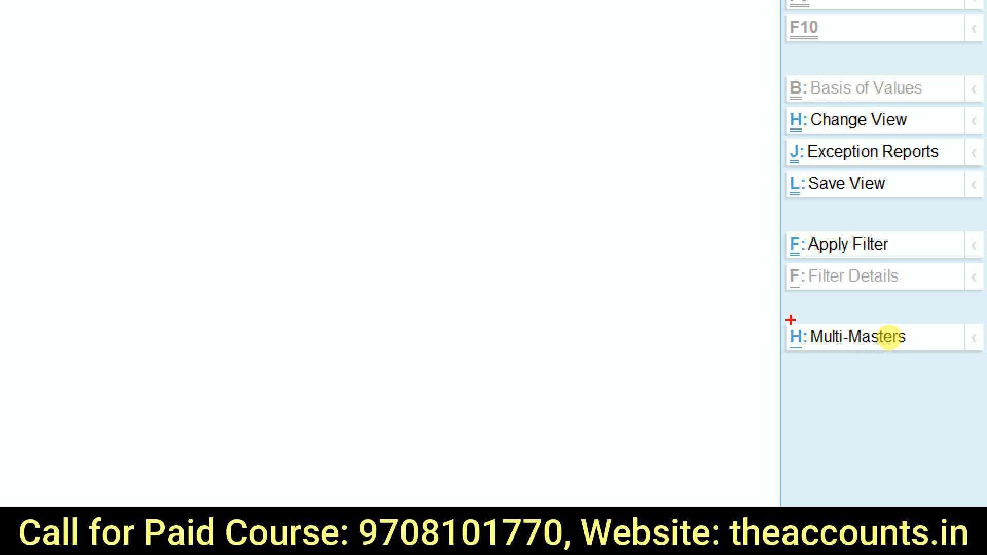
# Step: Start multi-ledger creation from the ledger list and set its parent group to Accounts Dept
pyautogui.moveTo(774, 319)
pyautogui.mouseDown()
pyautogui.moveTo(984, 455)
pyautogui.moveTo(746, 318)
pyautogui.mouseUp()
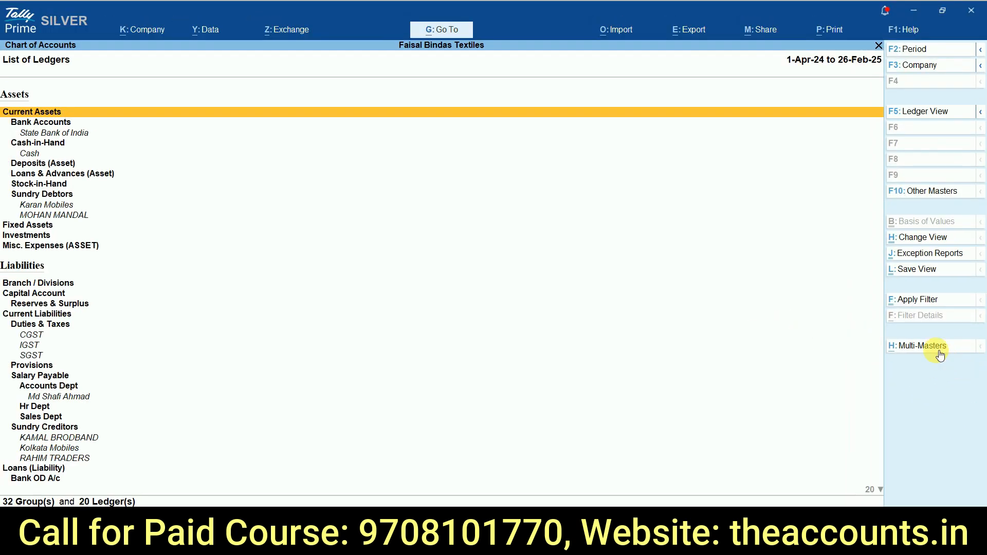
pyautogui.click(935, 349)
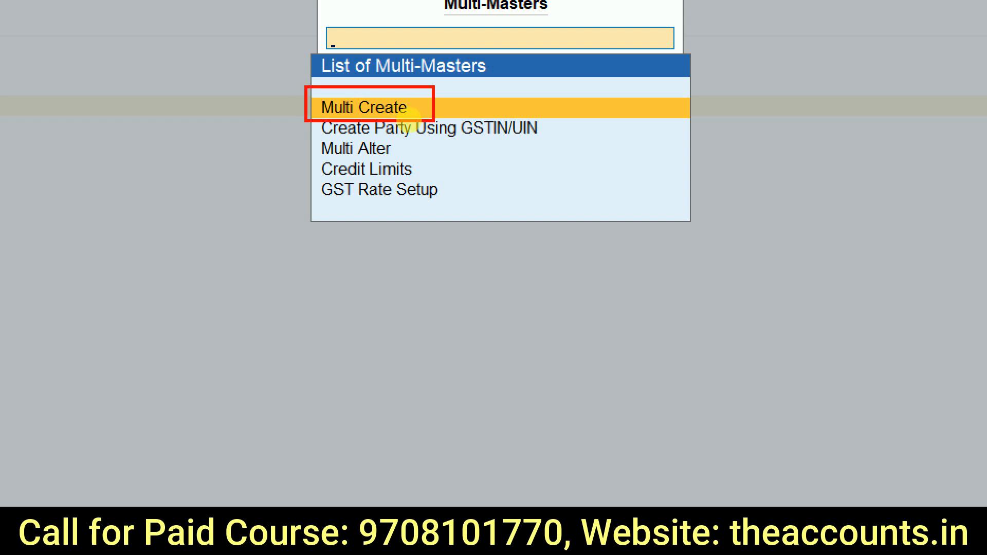
pyautogui.click(381, 108)
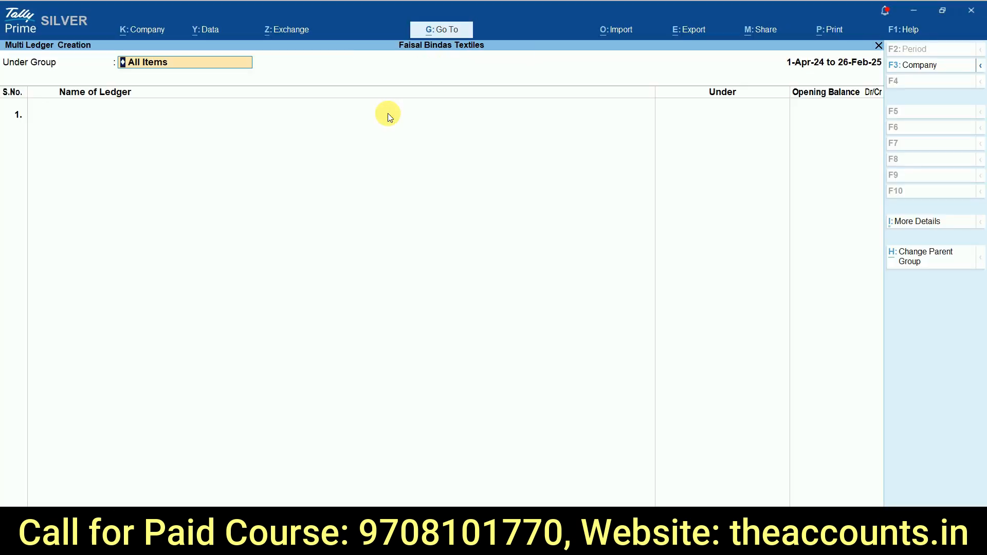
pyautogui.click(143, 70)
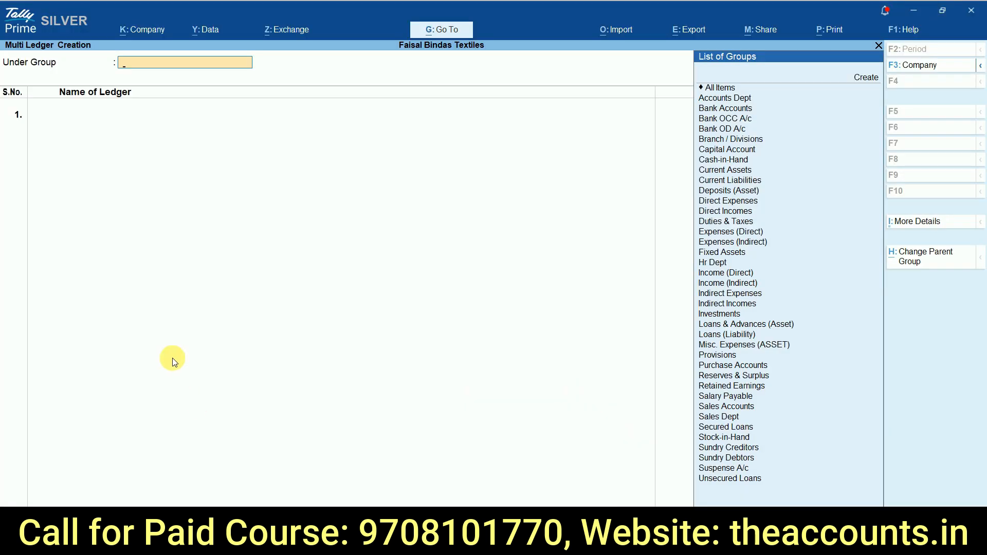
pyautogui.write('Acc')
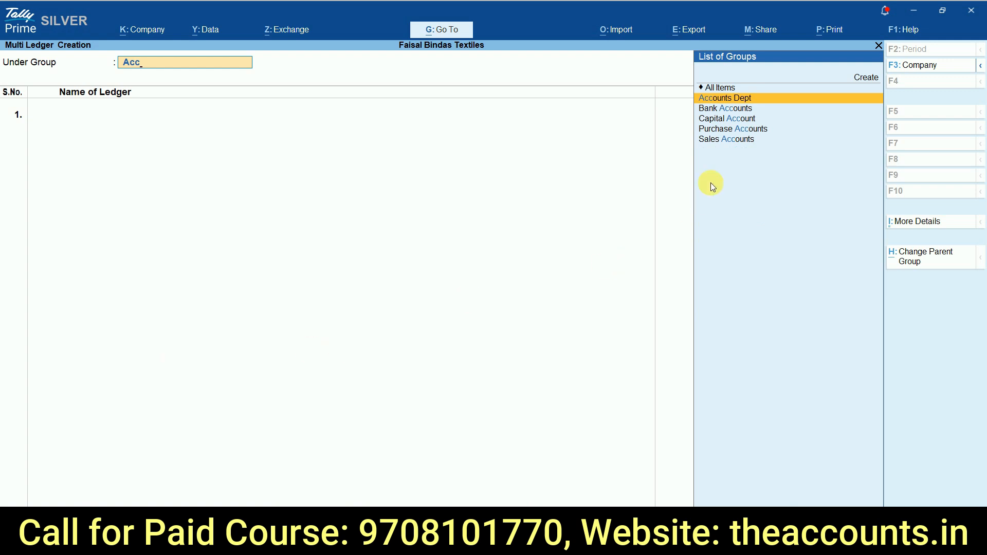
pyautogui.click(739, 99)
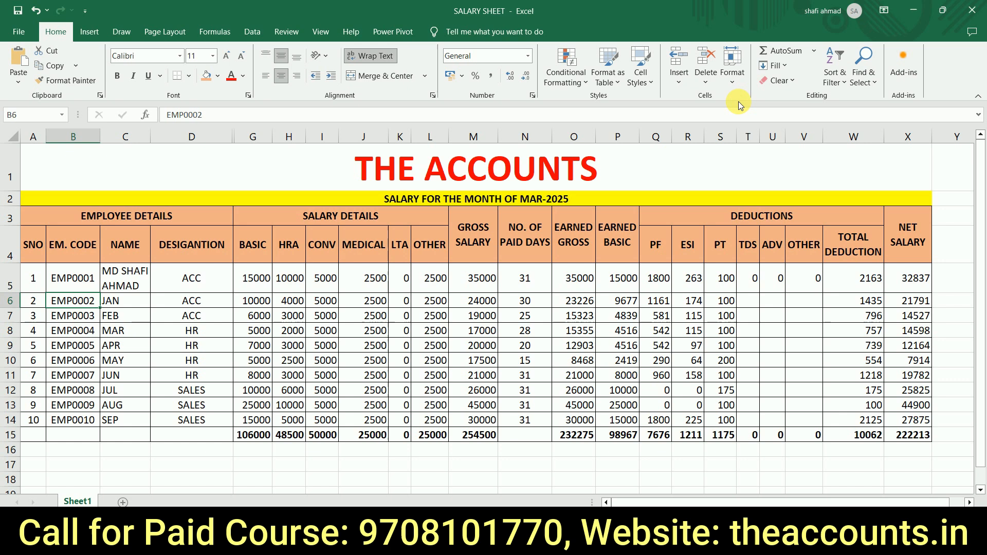
# Step: Copy JAN from the name column of the Excel salary sheet and paste it as the first Accounts Dept ledger
pyautogui.press('Right')
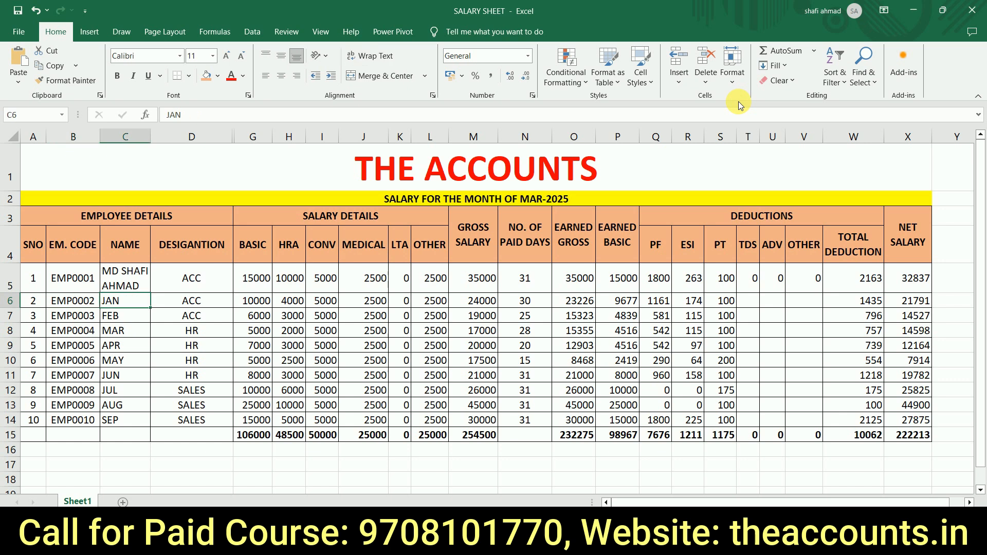
pyautogui.hotkey('ctrl', 'c')
pyautogui.hotkey('alt', 'Tab')
pyautogui.hotkey('ctrl', 'alt', 'v')
pyautogui.press('Return')
# Step: Copy FEB from the salary sheet as the second Accounts Dept ledger and save both ledgers
pyautogui.press('Return')
pyautogui.hotkey('alt', 'Tab')
pyautogui.press('Down')
pyautogui.hotkey('ctrl', 'c')
pyautogui.hotkey('alt', 'Tab')
pyautogui.hotkey('ctrl', 'alt', 'v')
pyautogui.press('Return')
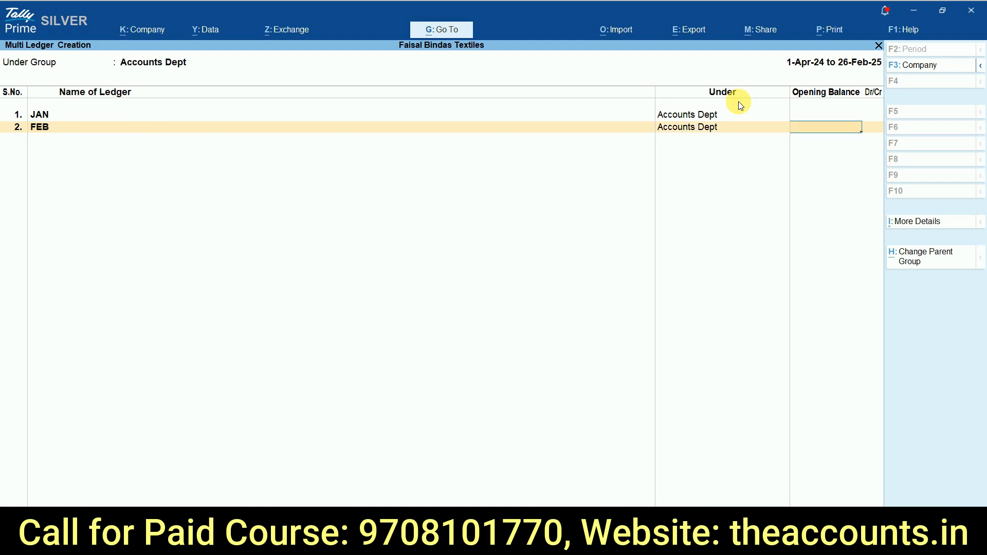
pyautogui.press('Return')
pyautogui.press('Return')
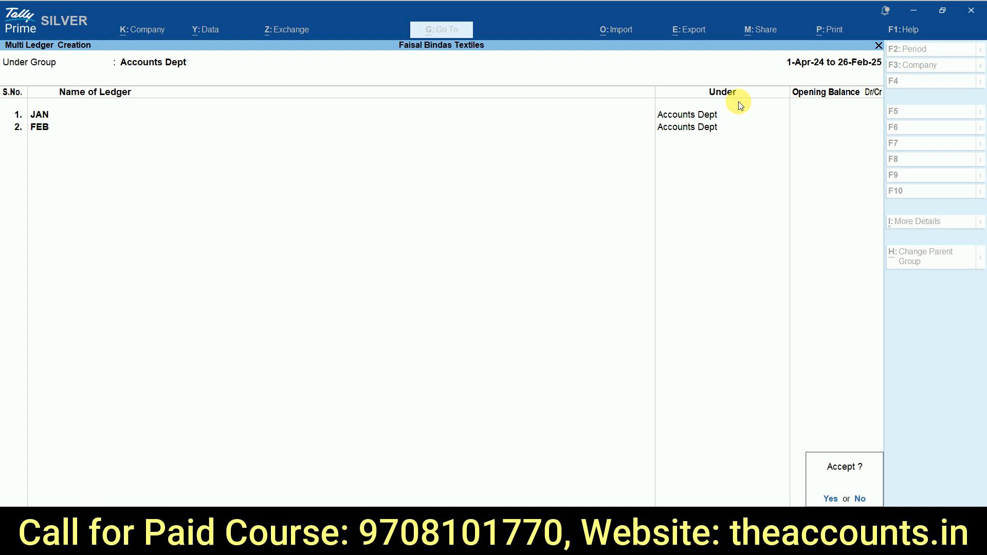
pyautogui.press('Return')
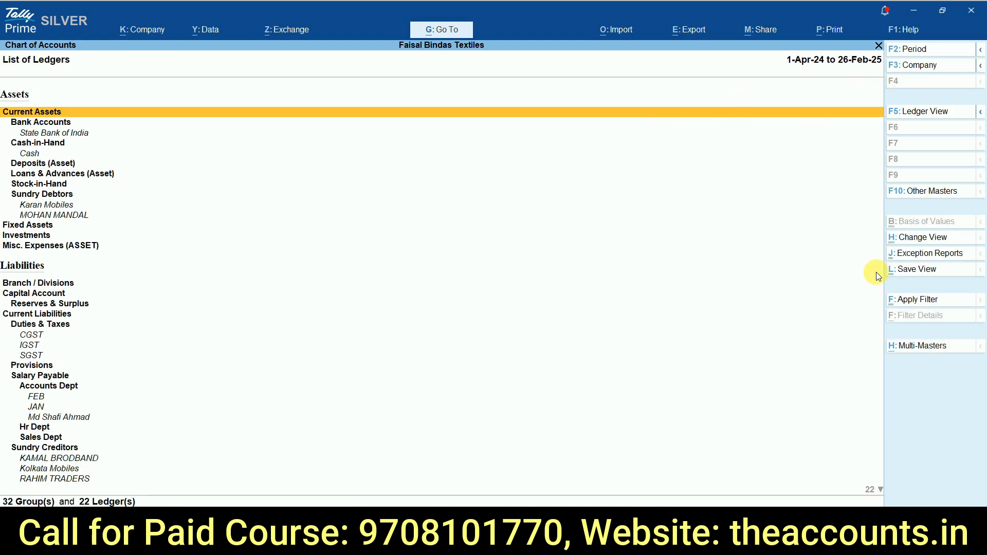
# Step: Start another multi-ledger creation with Hr Dept as the parent group
pyautogui.click(925, 355)
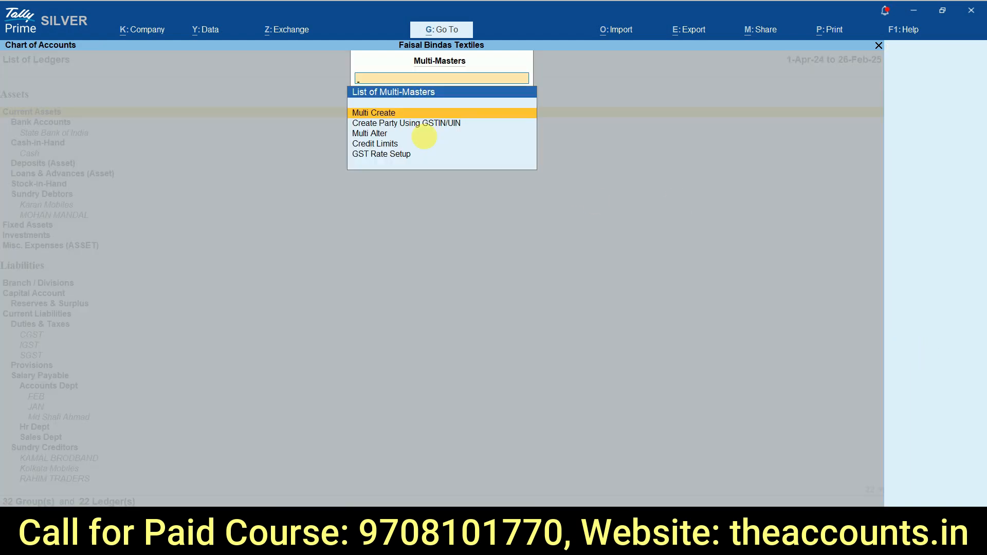
pyautogui.click(393, 114)
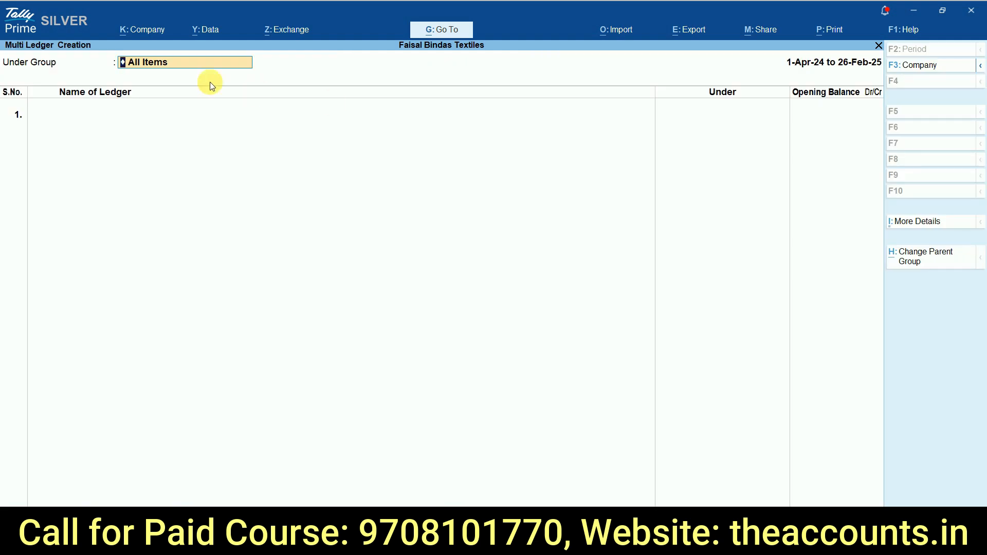
pyautogui.write('Hr')
pyautogui.press('Return')
# Step: Copy MAR from the Excel salary sheet and paste it as the first Hr Dept ledger
pyautogui.hotkey('alt', 'Tab')
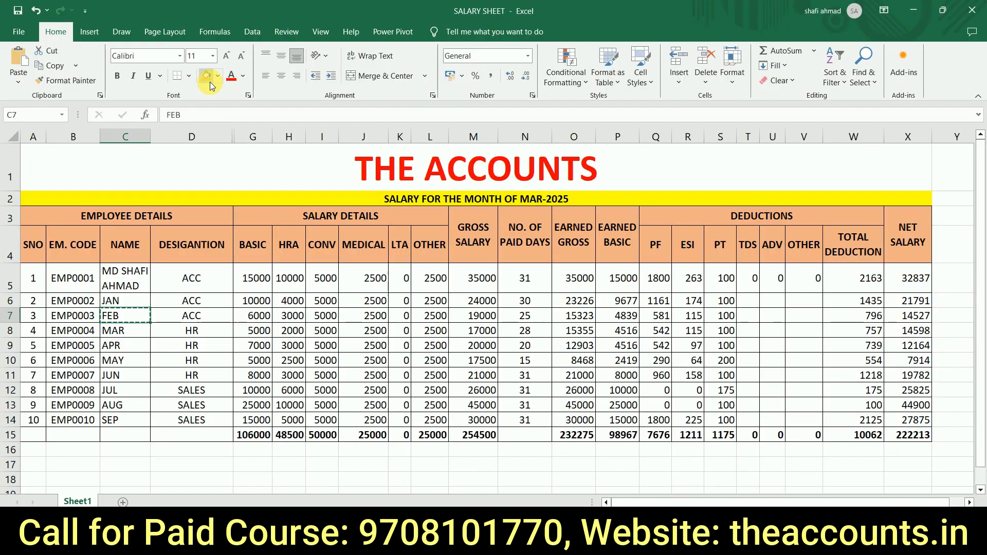
pyautogui.press('Down')
pyautogui.hotkey('ctrl', 'c')
pyautogui.hotkey('alt', 'Tab')
pyautogui.hotkey('ctrl', 'alt', 'v')
pyautogui.press('Return')
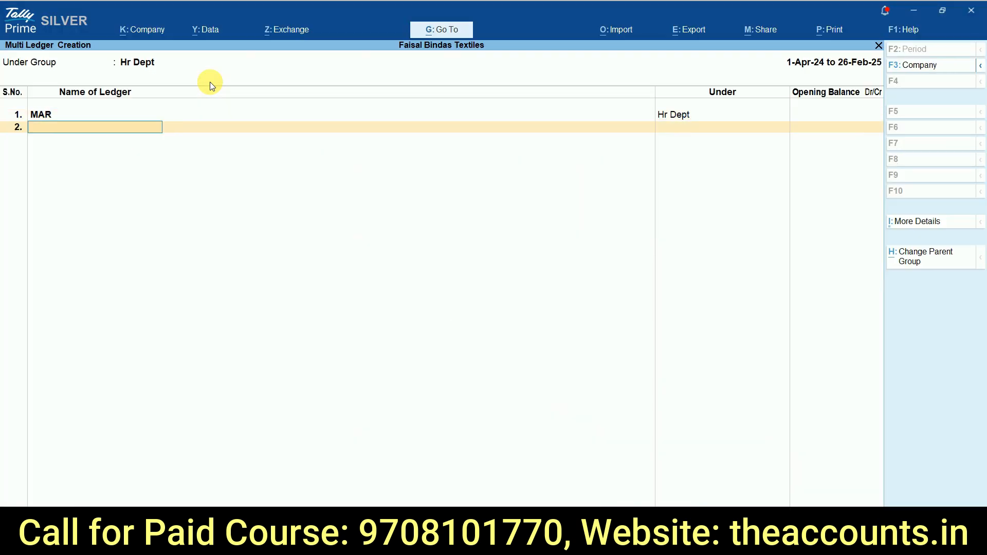
# Step: Add APR, MAY and JUN from the salary sheet as further Hr Dept ledgers and save the list
pyautogui.hotkey('alt', 'Tab')
pyautogui.press('Down')
pyautogui.hotkey('ctrl', 'c')
pyautogui.hotkey('alt', 'Tab')
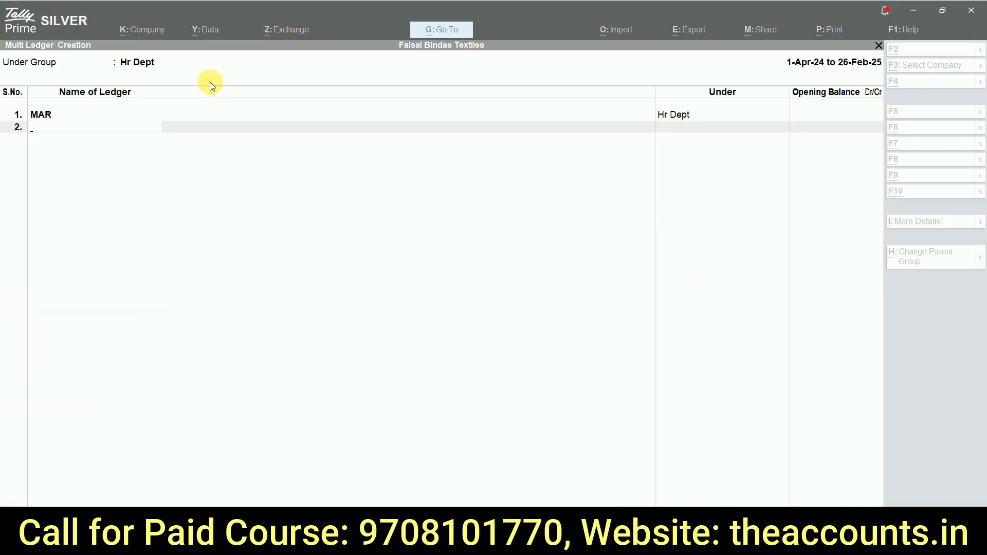
pyautogui.hotkey('alt', 'Tab')
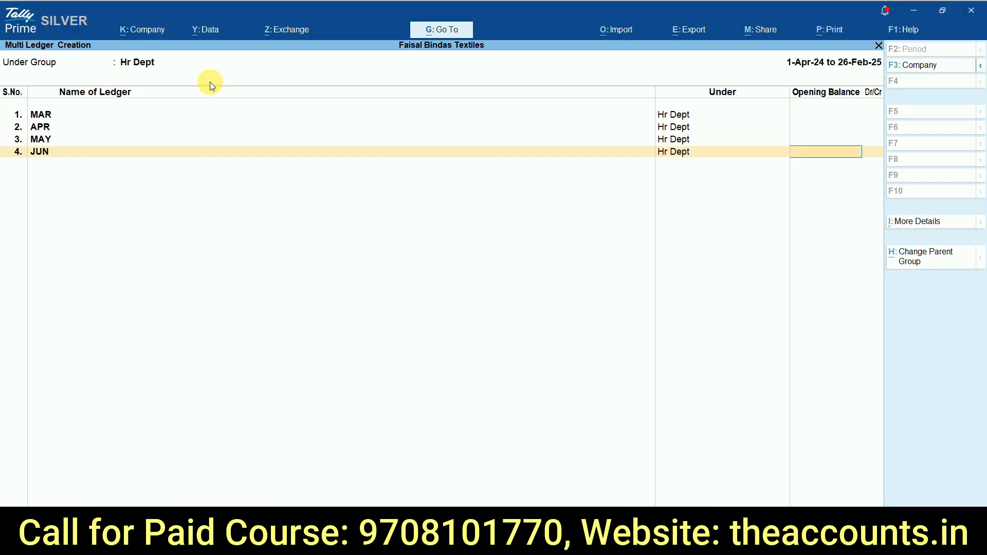
pyautogui.press('Return')
pyautogui.hotkey('ctrl', 'a')
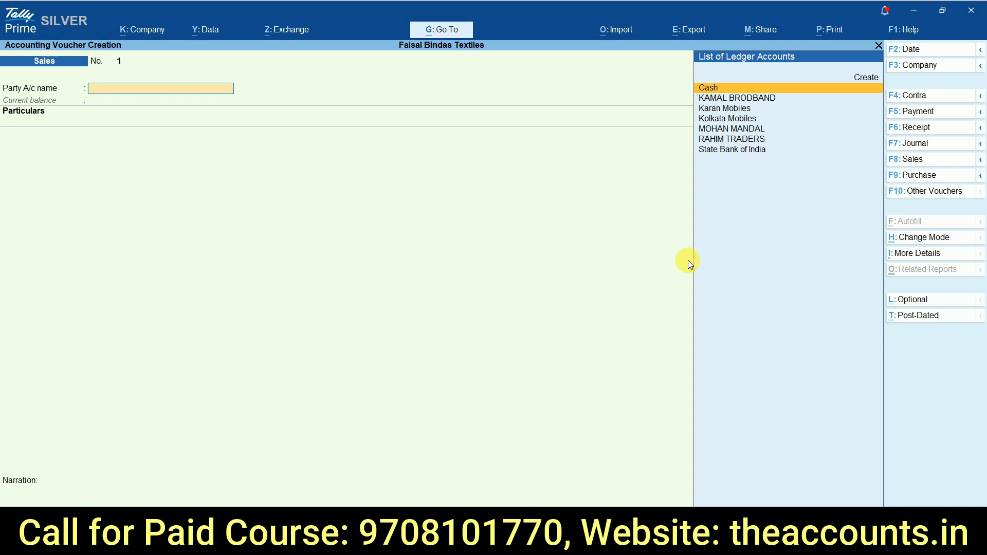
# Step: Set the voucher date to 31-Mar-25 and change the voucher type to Journal
pyautogui.click(929, 50)
pyautogui.press('Return')
pyautogui.click(928, 144)
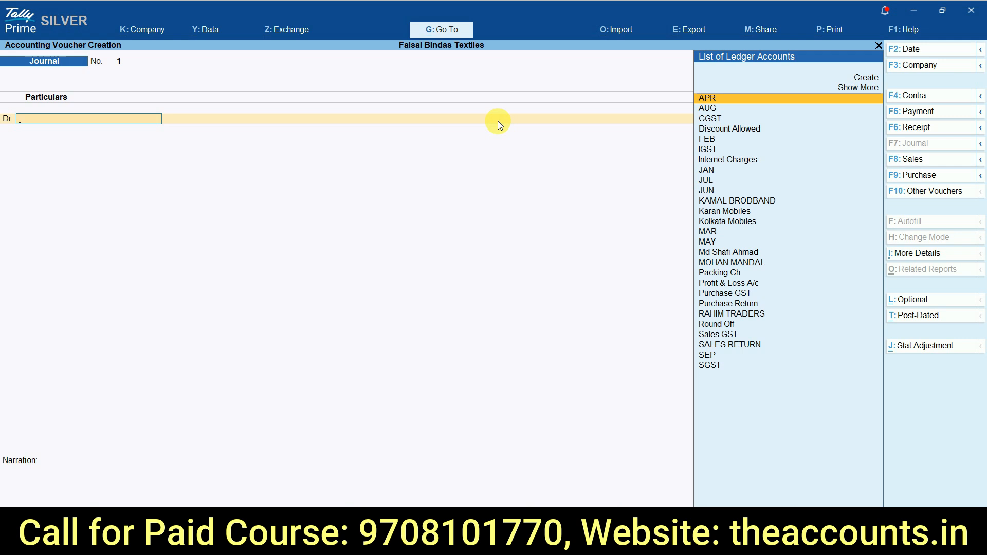
# Step: Create a new ledger named Salary under Indirect Expenses for the journal's debit line
pyautogui.write('Sal')
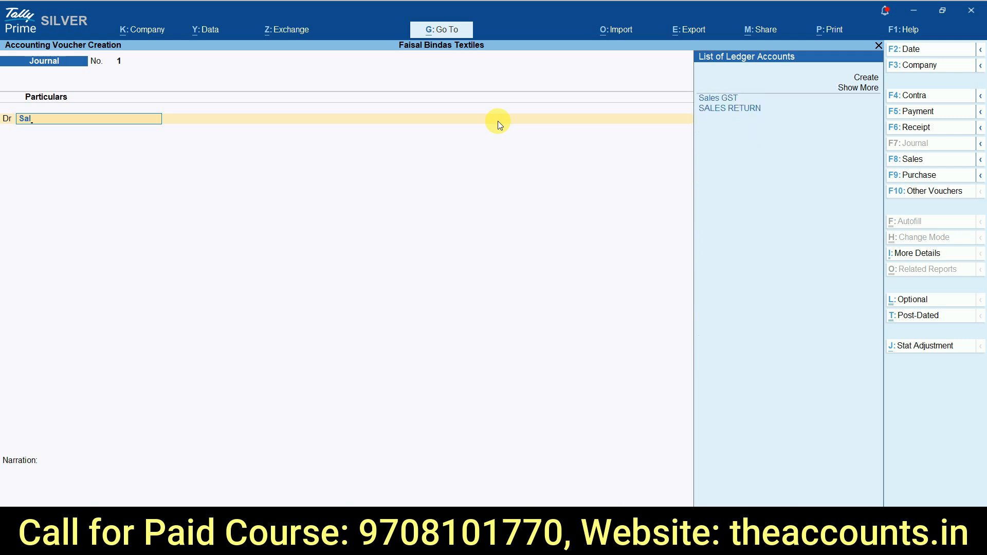
pyautogui.hotkey('alt', 'c')
pyautogui.write('Salary')
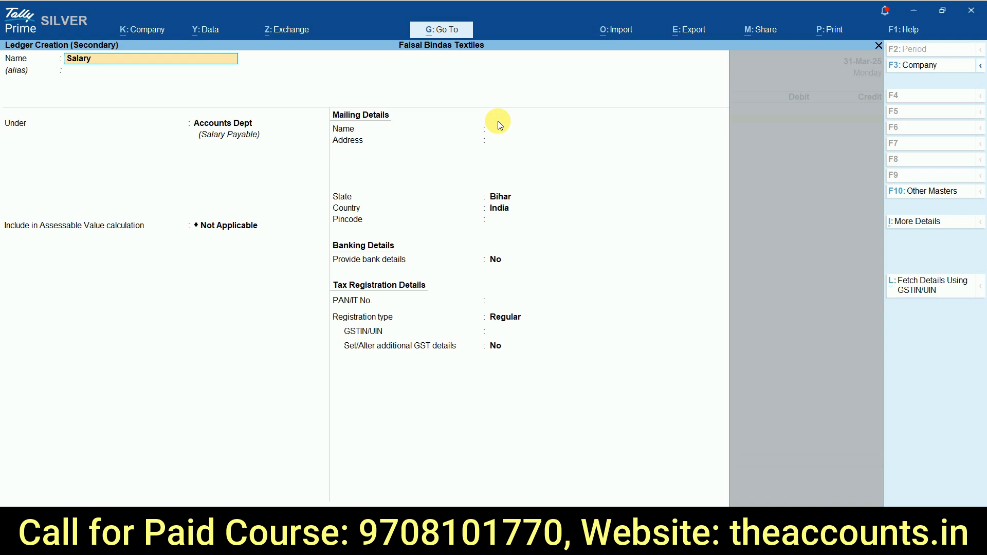
pyautogui.press('Return')
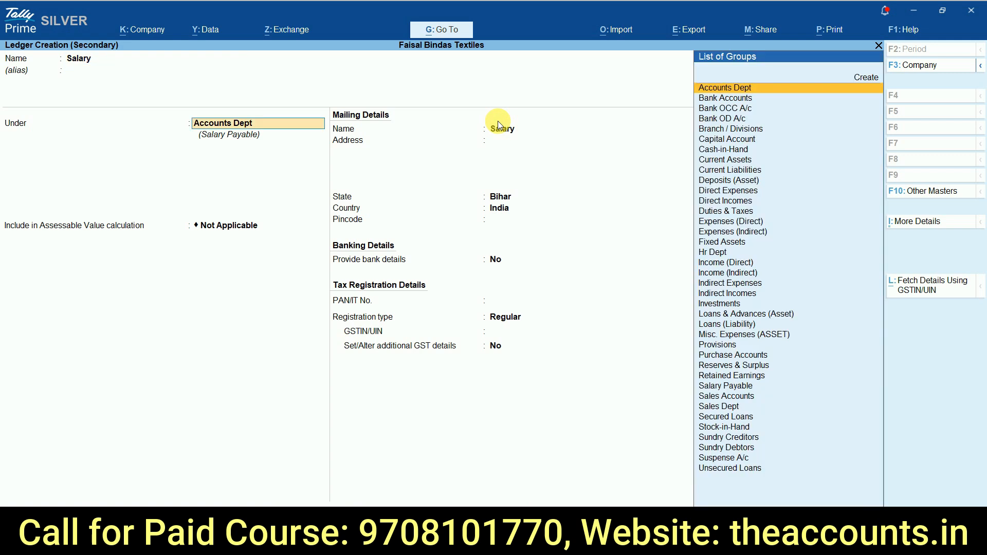
pyautogui.write('Ind')
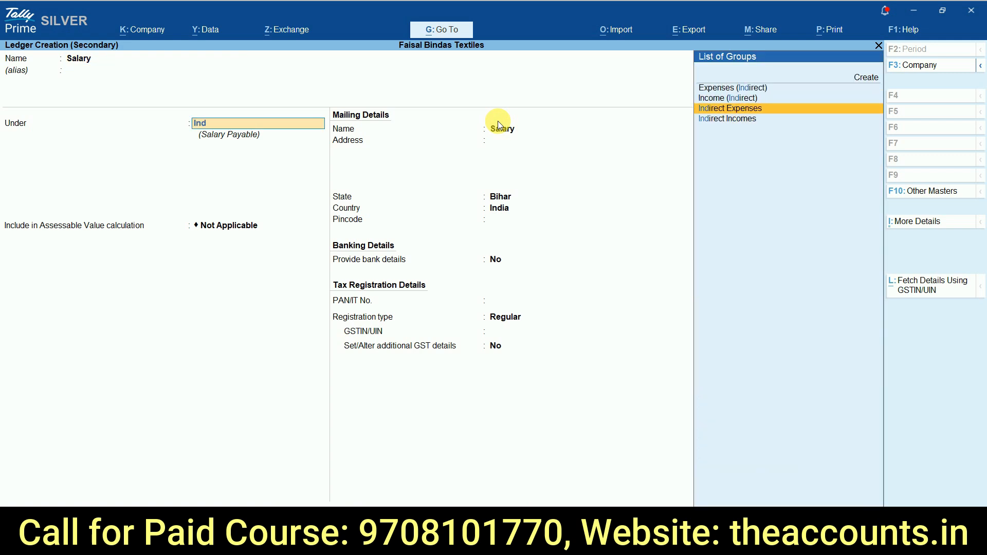
pyautogui.press('Return')
pyautogui.press('Return')
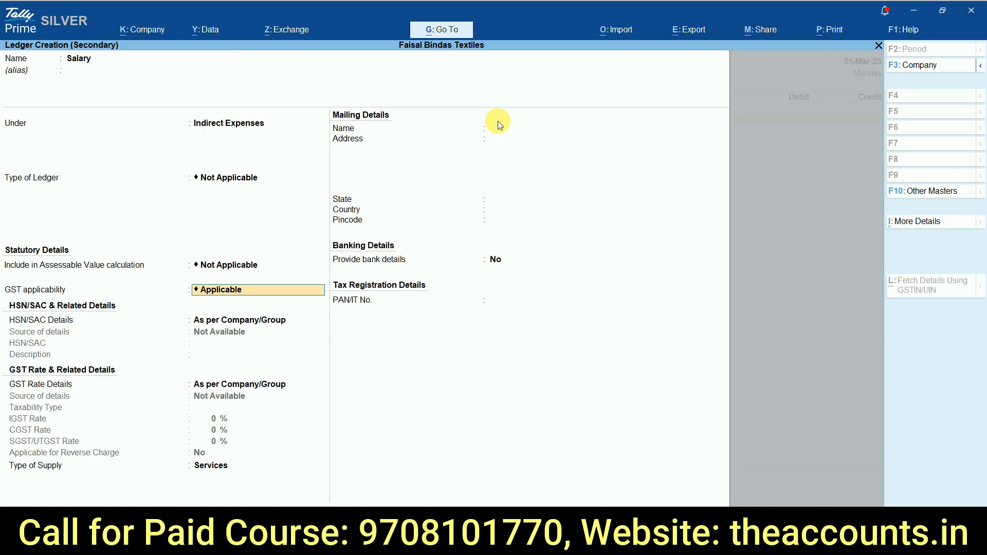
# Step: Set the Salary ledger's GST applicability to Not Applicable and save the ledger
pyautogui.press('Down')
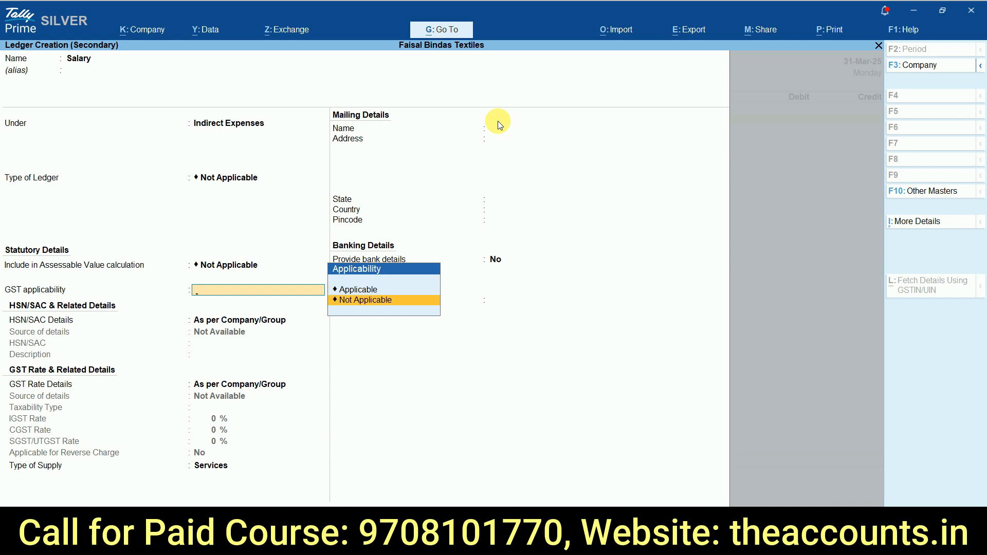
pyautogui.press('Return')
pyautogui.hotkey('ctrl', 'a')
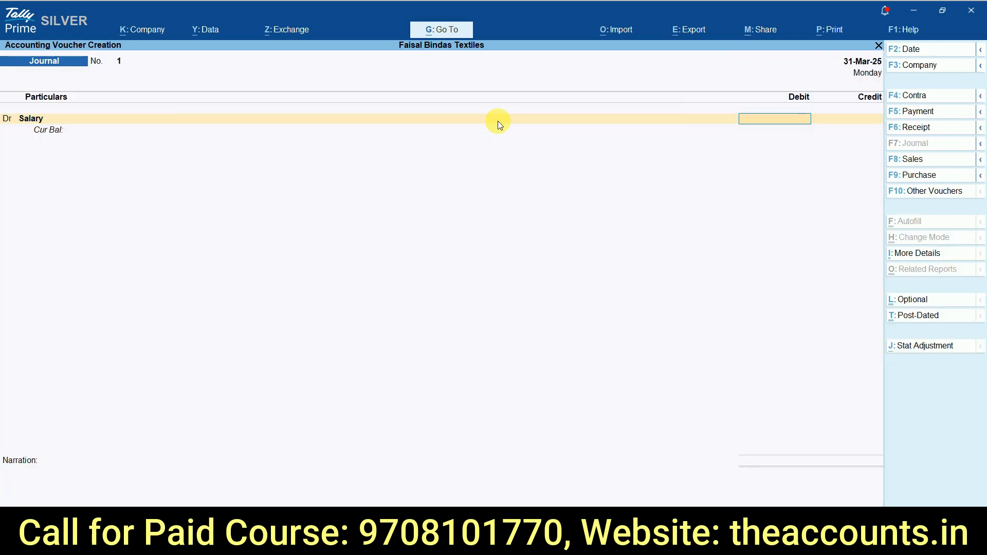
# Step: Switch to the Excel salary sheet and examine the gross salary and paid-days columns
pyautogui.hotkey('alt', 'Tab')
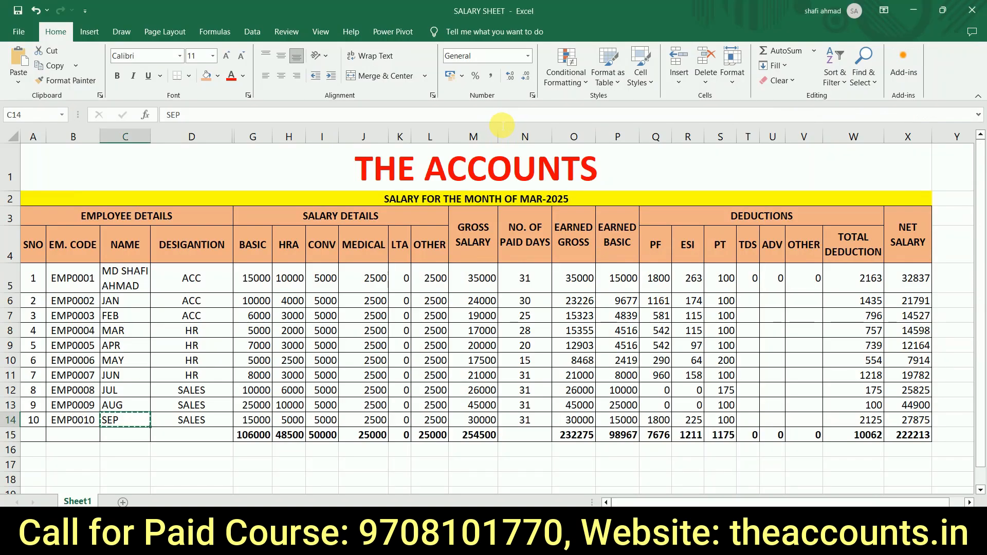
pyautogui.press('Right')
pyautogui.press('Right')
pyautogui.press('Right')
pyautogui.press('Right')
pyautogui.press('Right')
pyautogui.press('Right')
pyautogui.press('Left')
pyautogui.press('Left')
pyautogui.press('Left')
pyautogui.press('Left')
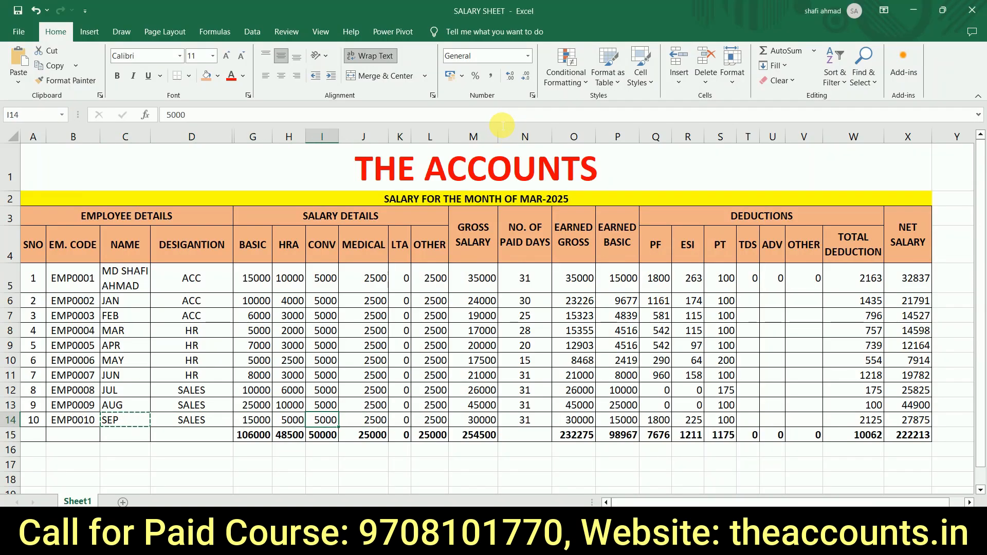
pyautogui.press('Up')
pyautogui.press('Up')
pyautogui.press('Up')
pyautogui.press('Up')
pyautogui.press('Up')
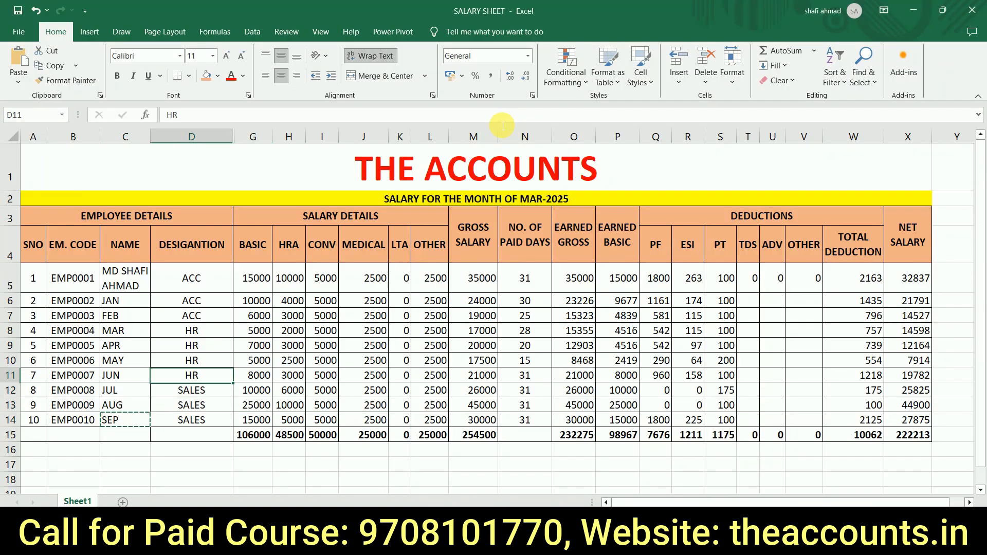
pyautogui.press('Right')
pyautogui.press('Right')
pyautogui.press('Right')
pyautogui.press('Right')
pyautogui.press('Right')
pyautogui.press('Right')
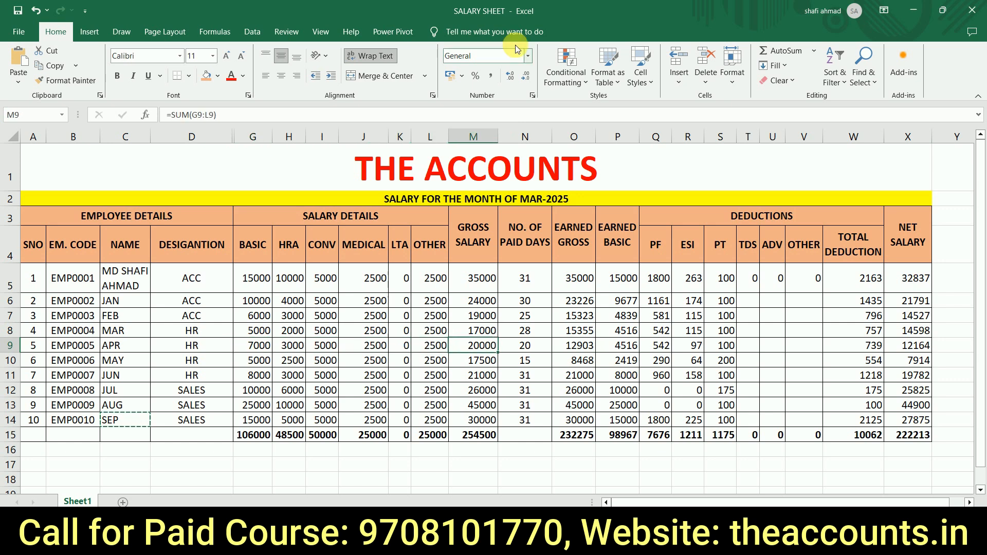
pyautogui.click(466, 138)
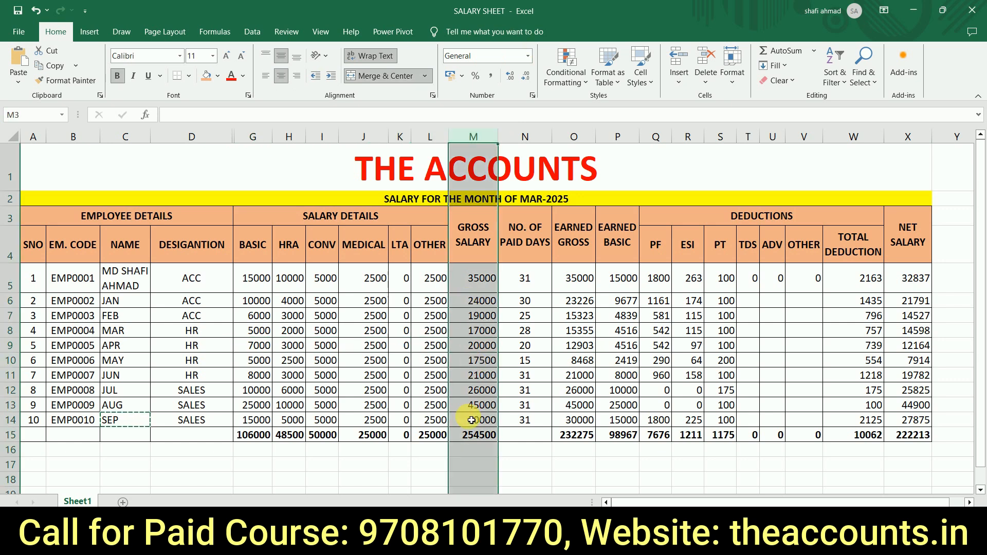
pyautogui.click(479, 437)
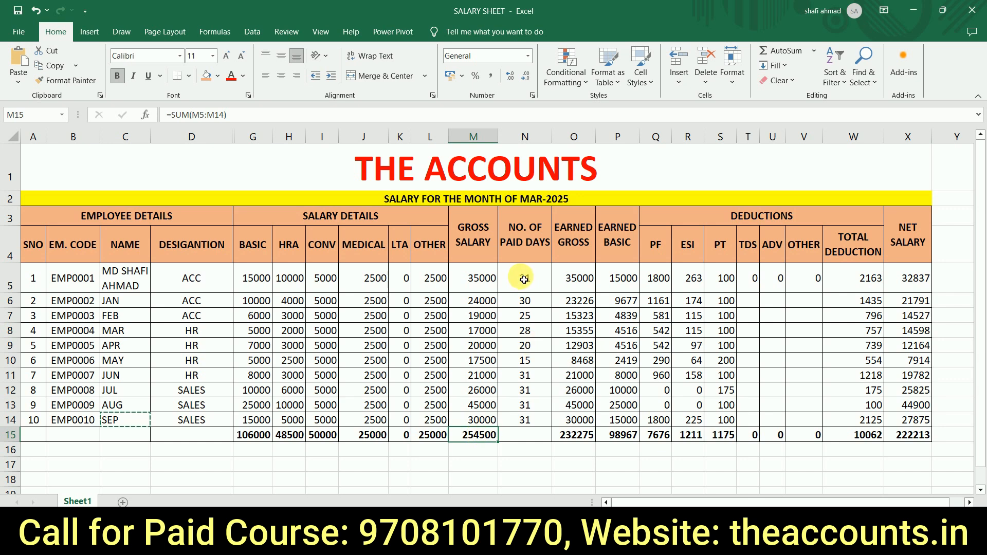
pyautogui.click(527, 234)
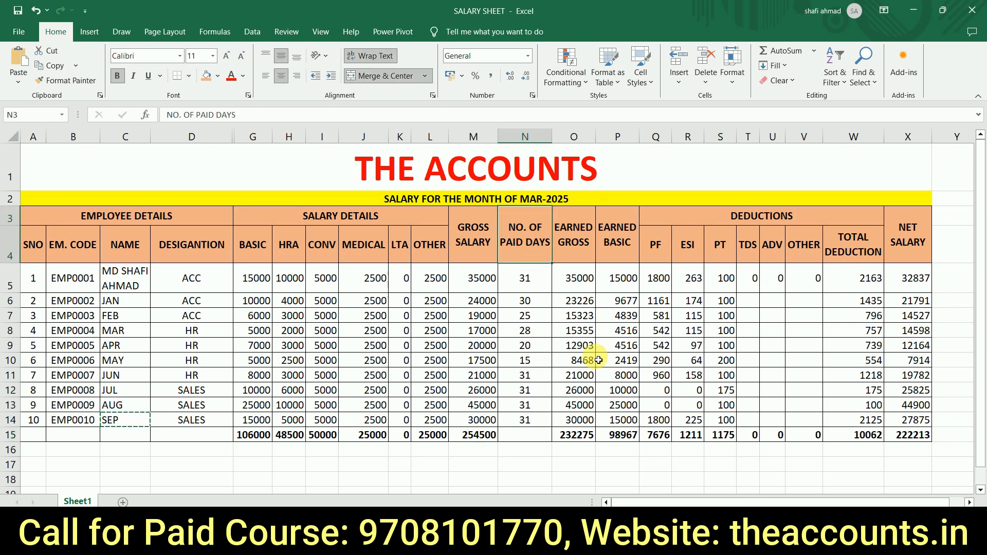
# Step: Copy the Earned Gross total from the salary sheet and enter 232275 as the Salary debit amount in the TallyPrime journal
pyautogui.click(575, 436)
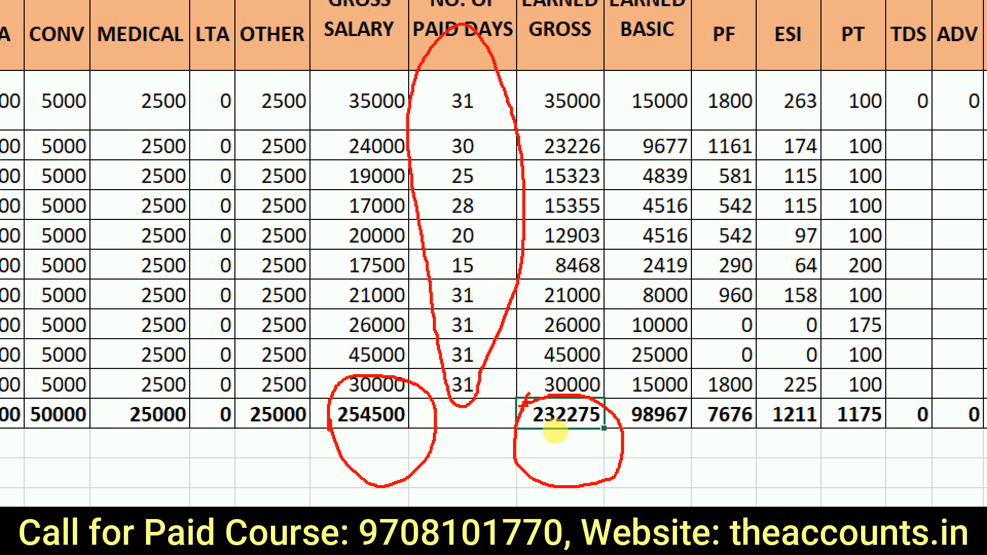
pyautogui.moveTo(555, 446)
pyautogui.mouseDown()
pyautogui.moveTo(586, 369)
pyautogui.moveTo(510, 437)
pyautogui.moveTo(598, 456)
pyautogui.mouseUp()
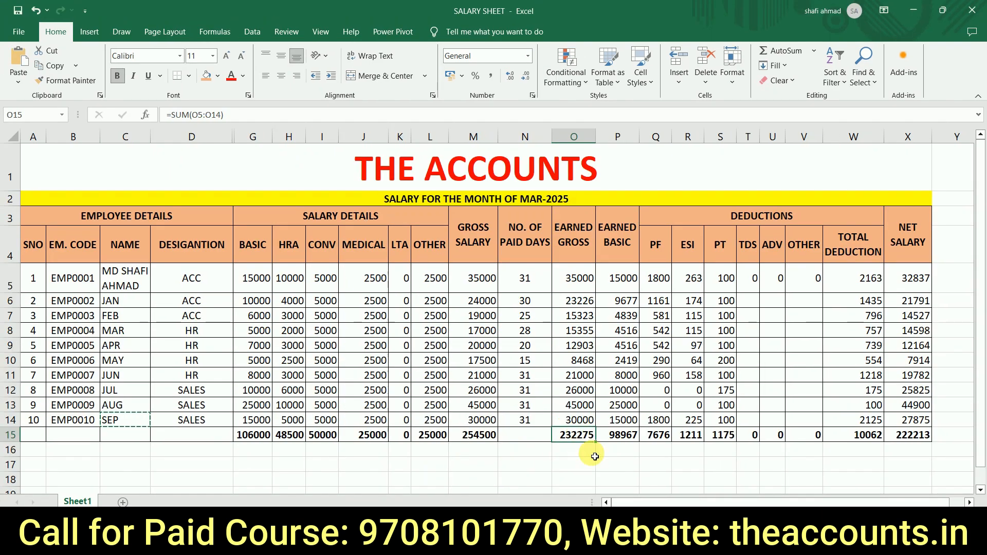
pyautogui.hotkey('alt', 'Tab')
pyautogui.hotkey('ctrl', 'alt', 'v')
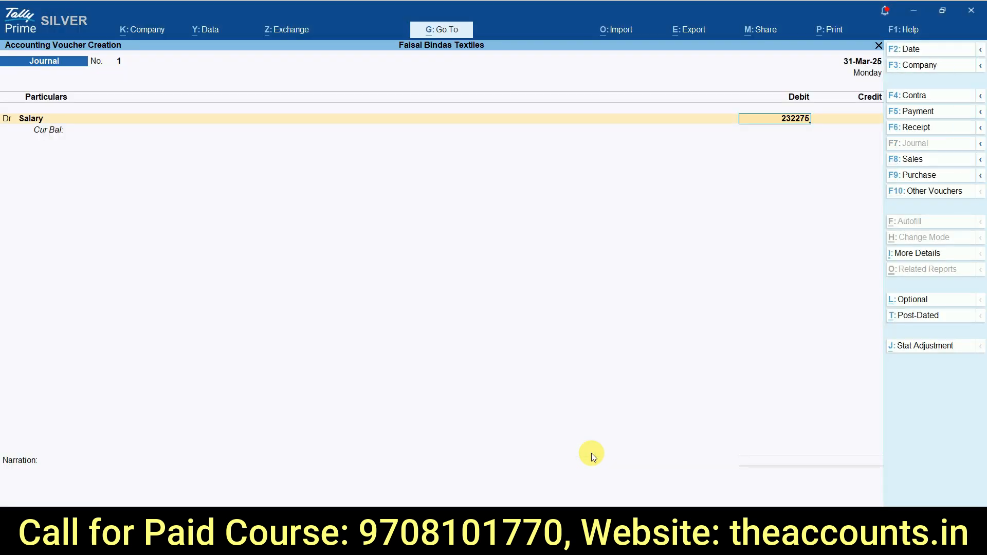
pyautogui.press('Return')
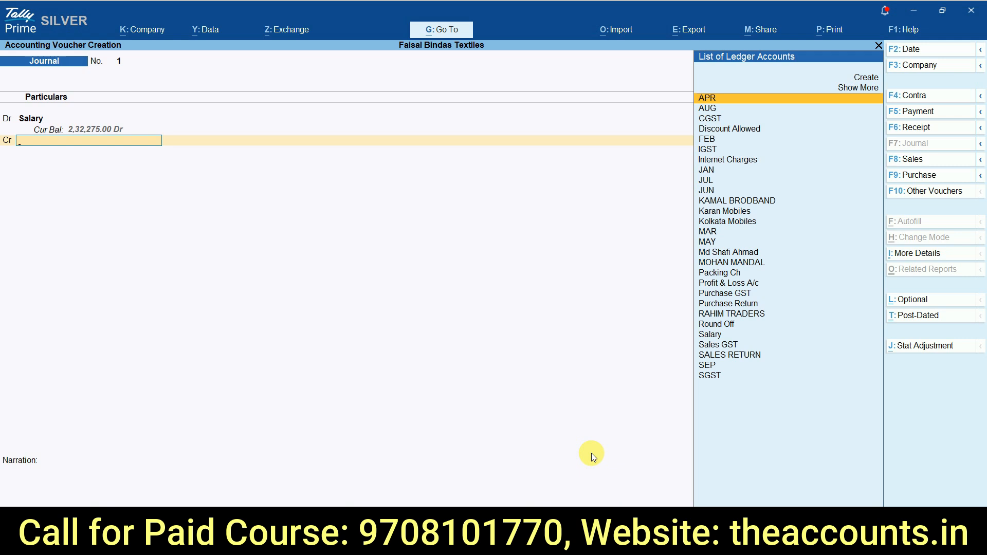
# Step: Switch to the salary sheet and look up the first employee's Earned Gross amount
pyautogui.press('Down')
pyautogui.press('Down')
pyautogui.press('Up')
pyautogui.press('Up')
pyautogui.hotkey('alt', 'Tab')
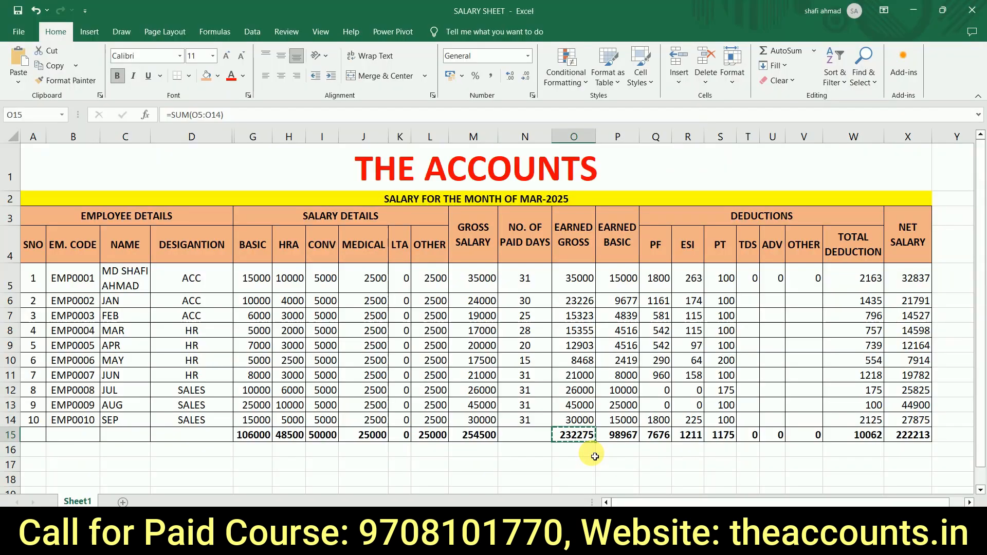
pyautogui.press('Left')
pyautogui.press('Left')
pyautogui.press('Left')
pyautogui.press('Left')
pyautogui.press('Left')
pyautogui.press('Left')
pyautogui.press('Left')
pyautogui.press('Left')
pyautogui.press('Left')
pyautogui.press('Left')
pyautogui.press('Left')
pyautogui.press('Left')
pyautogui.press('Left')
pyautogui.press('Up')
pyautogui.press('Up')
pyautogui.press('Up')
pyautogui.press('Up')
pyautogui.press('Up')
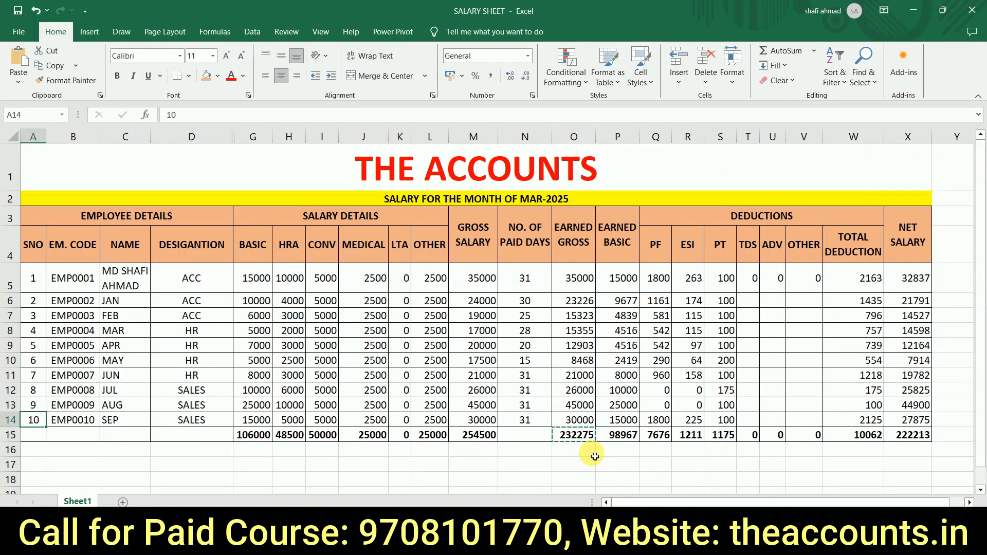
pyautogui.press('Up')
pyautogui.press('Up')
pyautogui.press('Up')
pyautogui.press('Up')
pyautogui.press('Up')
pyautogui.press('Right')
pyautogui.press('Right')
pyautogui.press('Right')
pyautogui.press('Right')
pyautogui.press('Right')
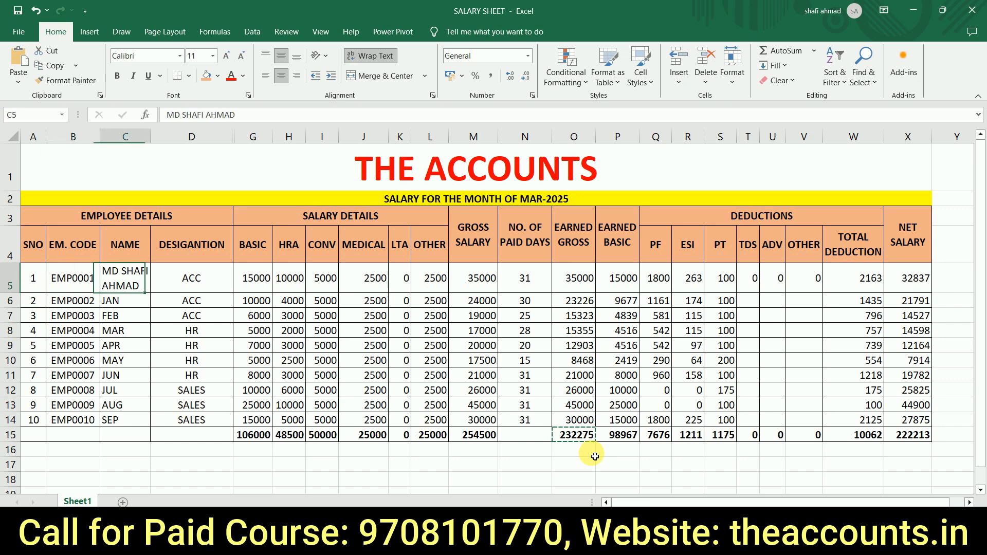
pyautogui.press('Right')
pyautogui.press('Right')
pyautogui.press('Right')
pyautogui.press('Right')
pyautogui.press('Right')
pyautogui.press('Right')
pyautogui.press('Right')
pyautogui.press('Right')
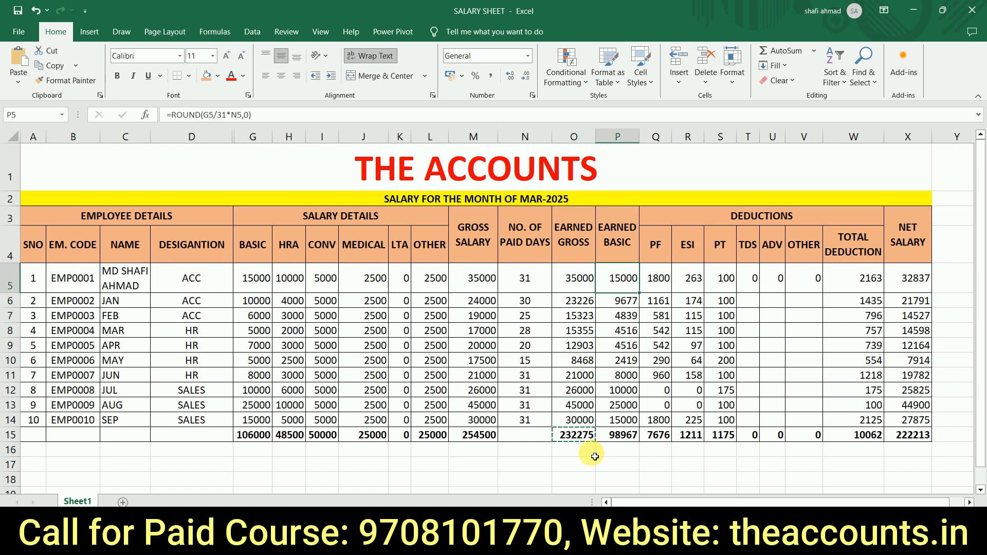
pyautogui.press('Left')
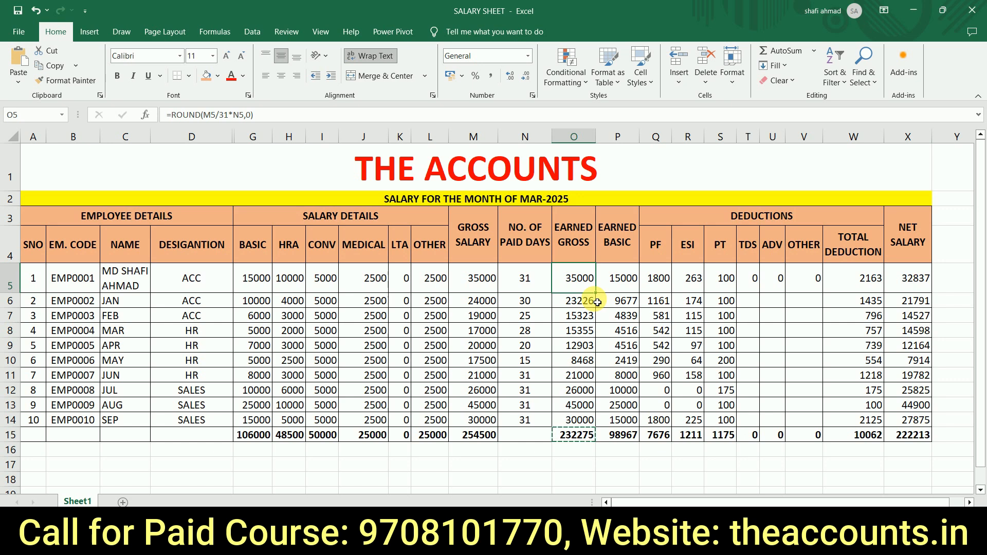
# Step: Return to the TallyPrime journal and credit the first employee's ledger with 35000
pyautogui.hotkey('alt', 'Tab')
pyautogui.write('shafi')
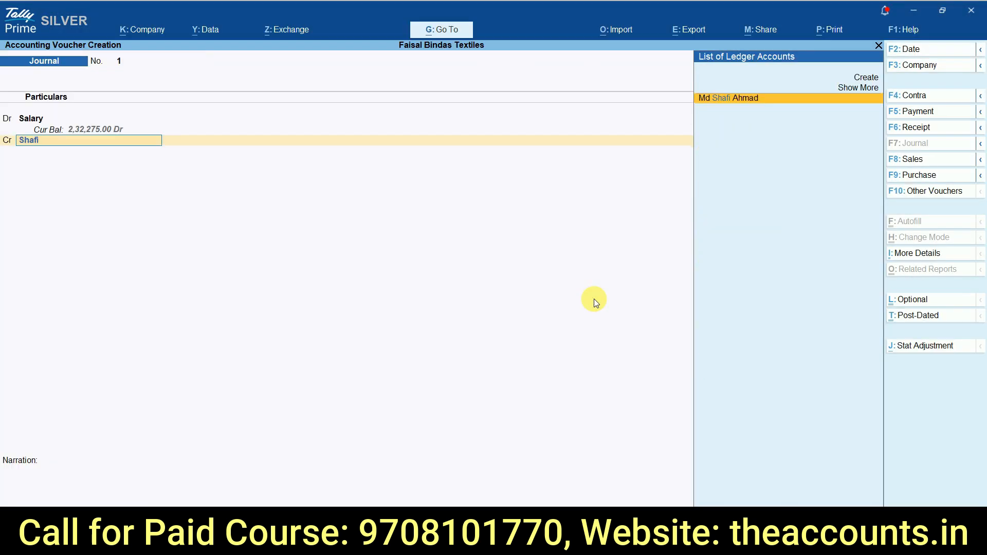
pyautogui.press('Return')
pyautogui.write('350000.00')
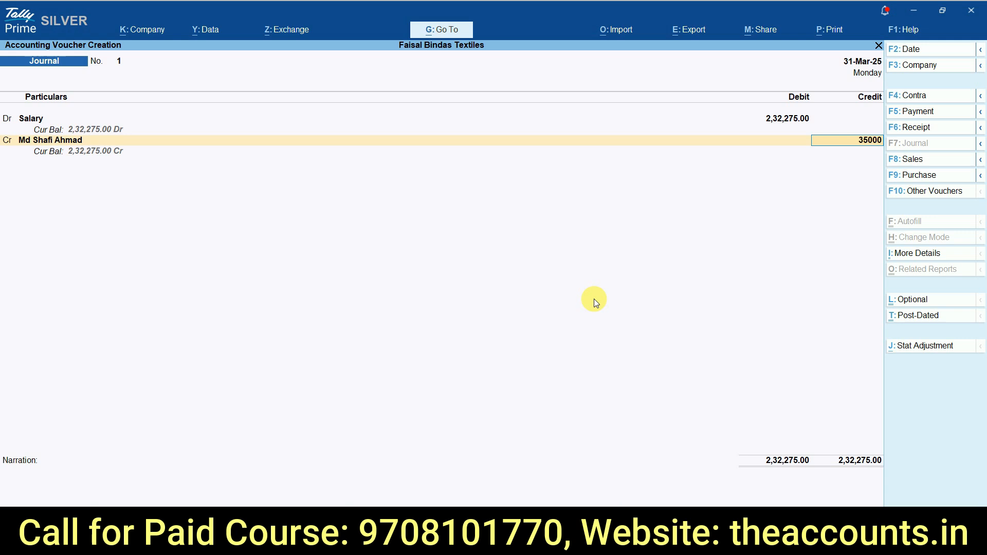
pyautogui.press('Return')
pyautogui.press('Return')
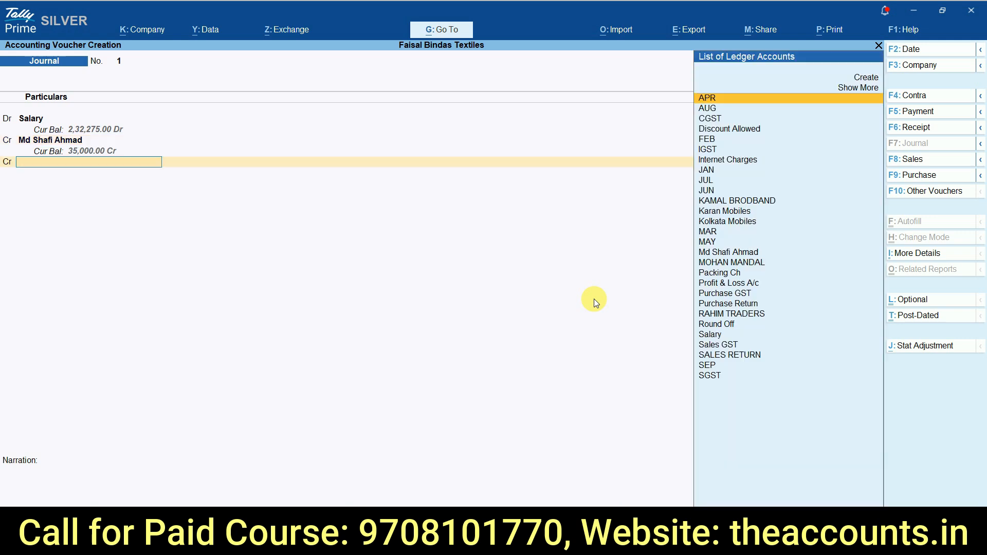
# Step: Credit the JAN ledger with the Earned Gross of 23226 copied from the salary sheet
pyautogui.hotkey('alt', 'Tab')
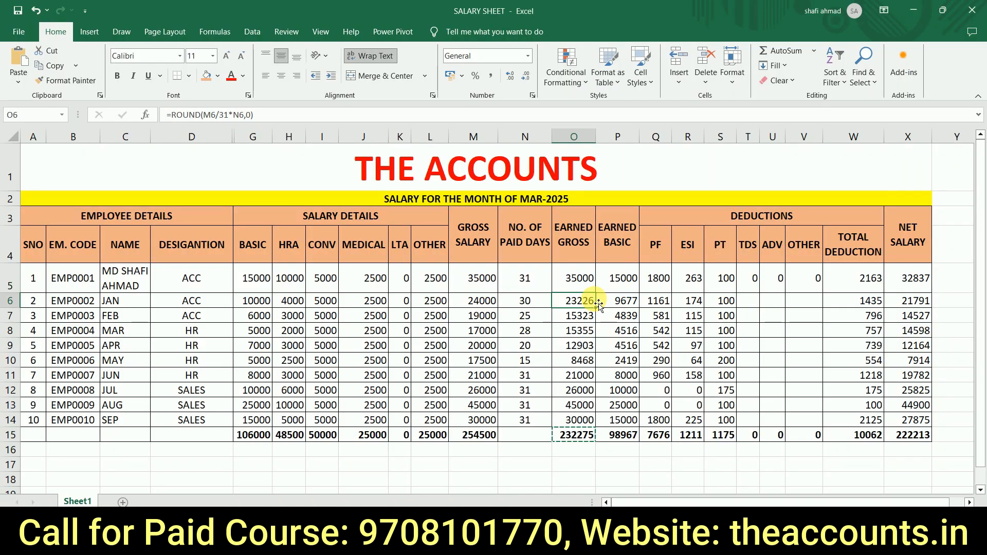
pyautogui.hotkey('alt', 'Tab')
pyautogui.write('Jan')
pyautogui.press('Return')
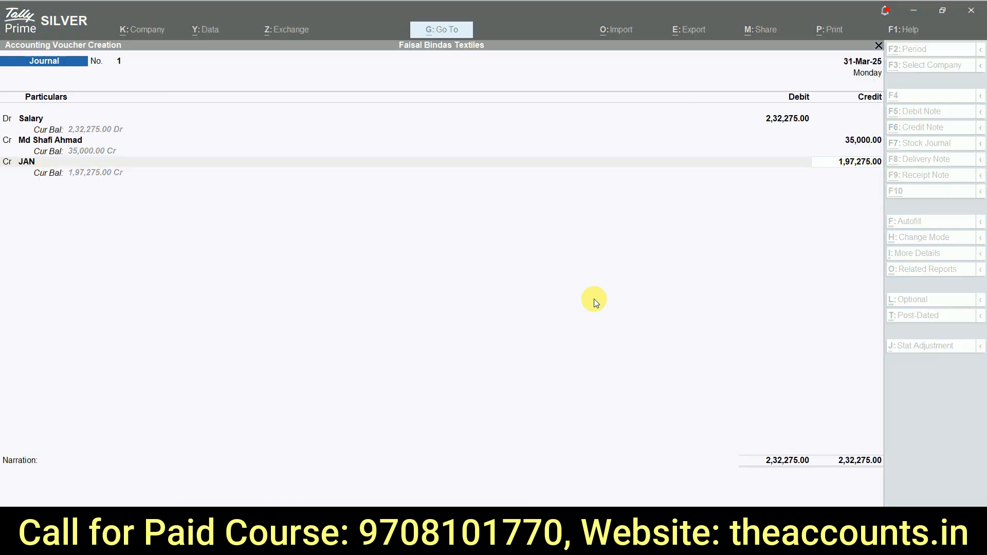
pyautogui.hotkey('alt', 'Tab')
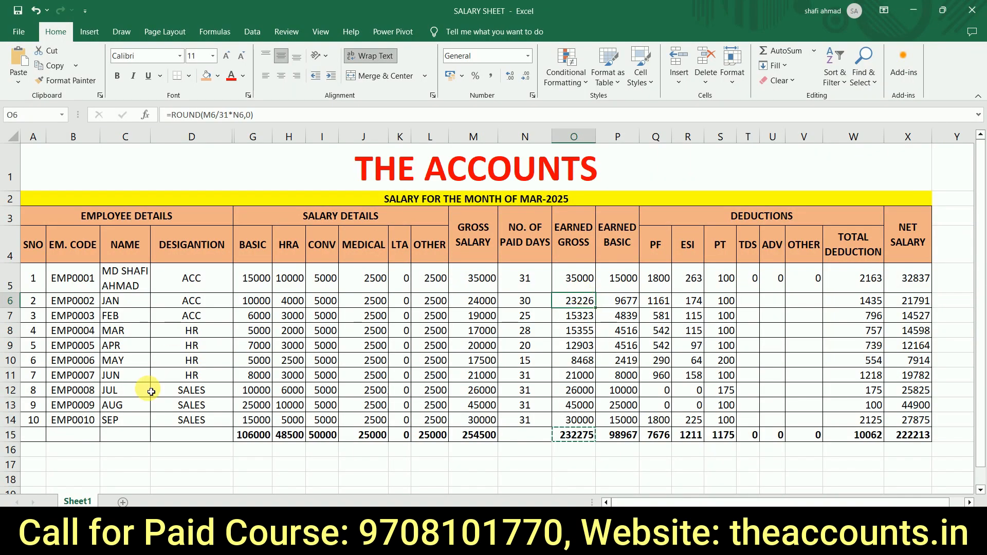
pyautogui.hotkey('ctrl', 'c')
pyautogui.hotkey('alt', 'Tab')
pyautogui.hotkey('ctrl', 'v')
pyautogui.press('Return')
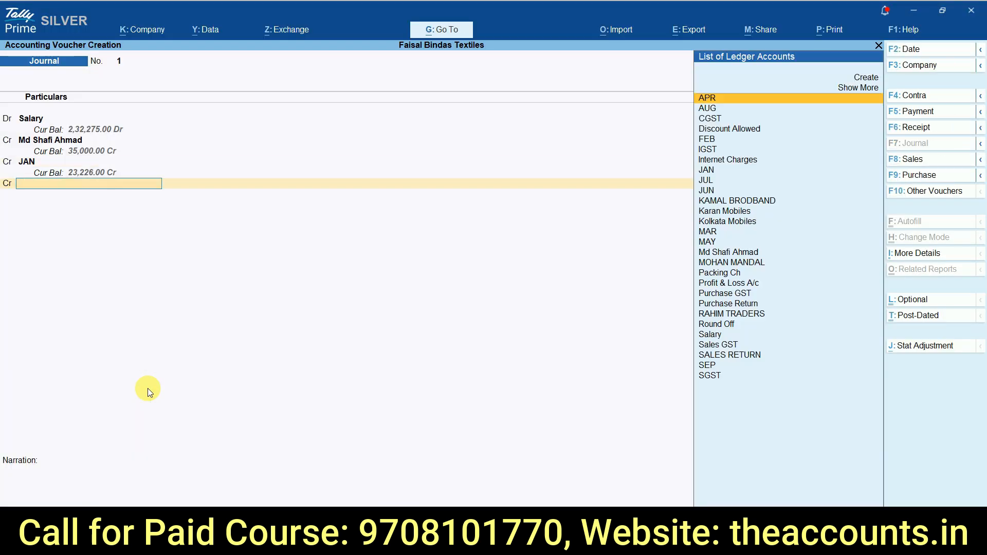
# Step: Credit the FEB ledger with the Earned Gross of 15323 copied from the salary sheet
pyautogui.hotkey('alt', 'Tab')
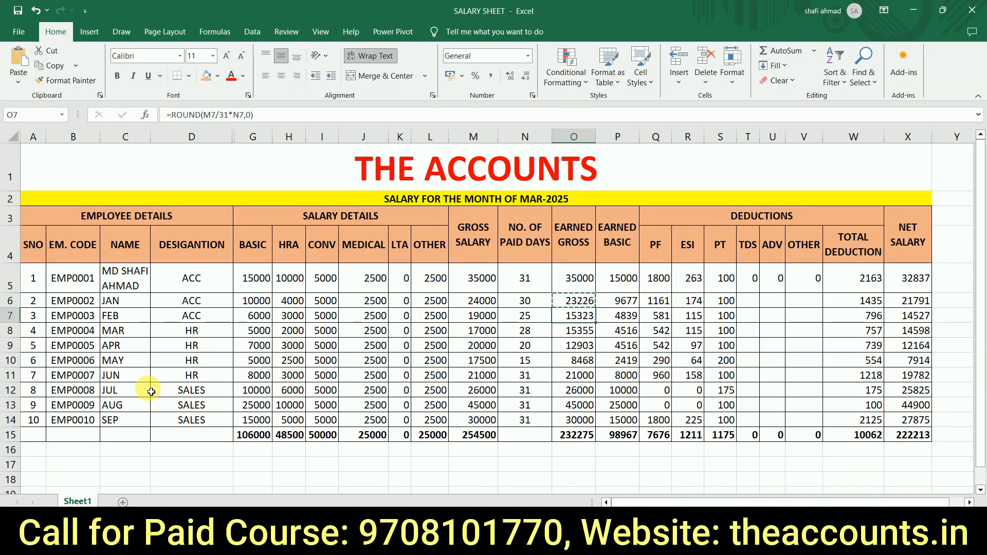
pyautogui.hotkey('alt', 'Tab')
pyautogui.write('feb')
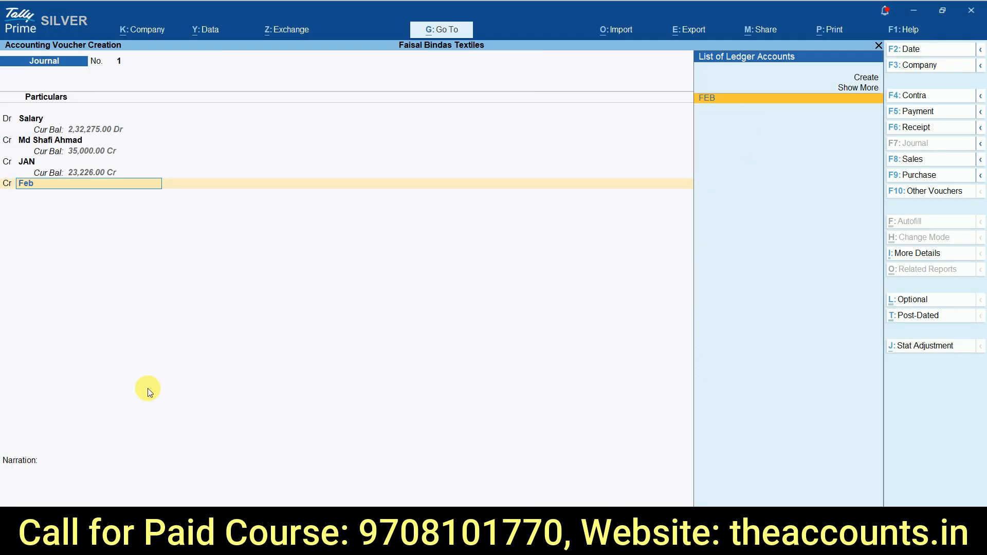
pyautogui.press('Return')
pyautogui.hotkey('alt', 'Tab')
pyautogui.press('Down')
pyautogui.hotkey('ctrl', 'c')
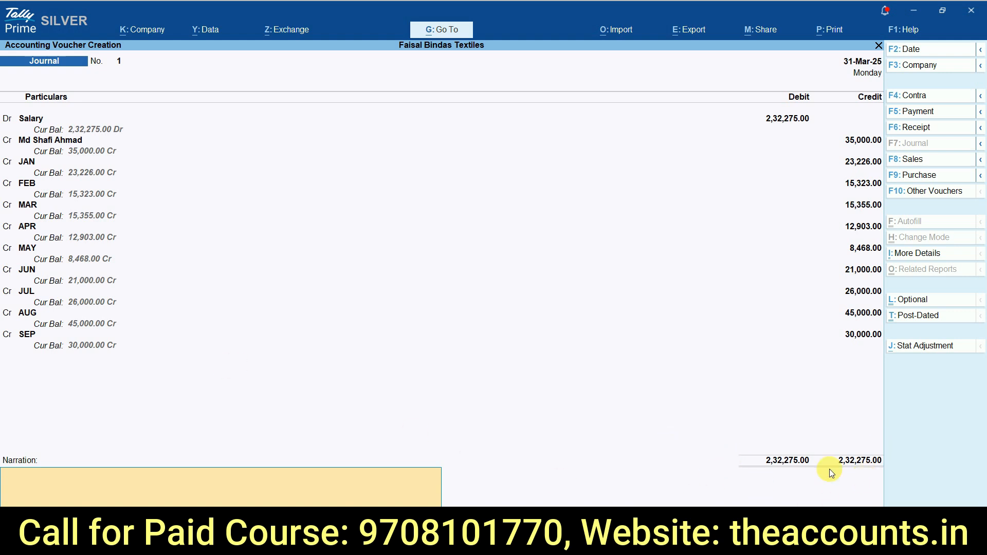
# Step: Enter the narration "salar due for mar-2025" and save the journal voucher
pyautogui.write('salarey')
pyautogui.write(' due for ma')
pyautogui.write('r-2025')
pyautogui.press('Return')
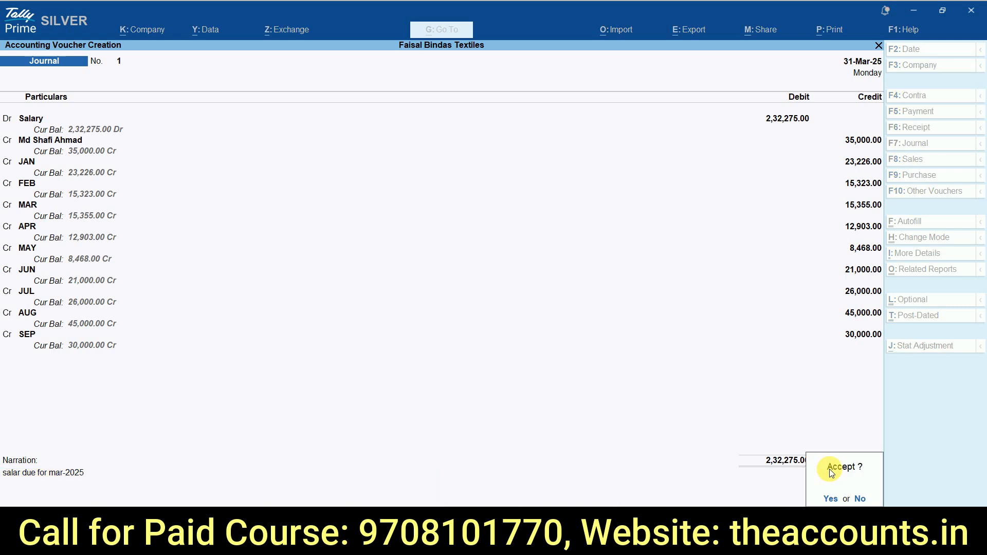
pyautogui.press('Return')
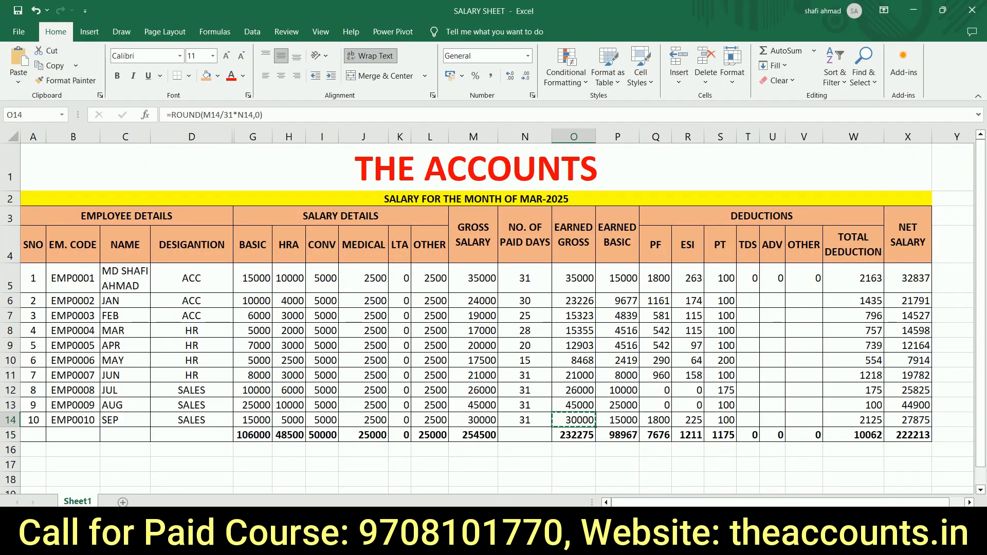
# Step: Debit the first employee's ledger in TallyPrime journal voucher 2 with the PF amount of 1800 from the Excel salary sheet
pyautogui.click(911, 435)
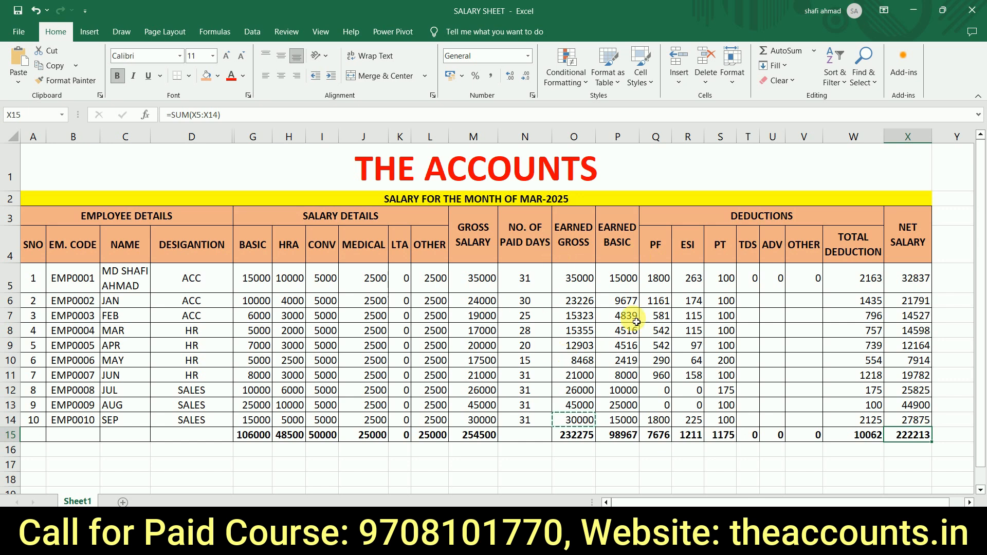
pyautogui.click(660, 289)
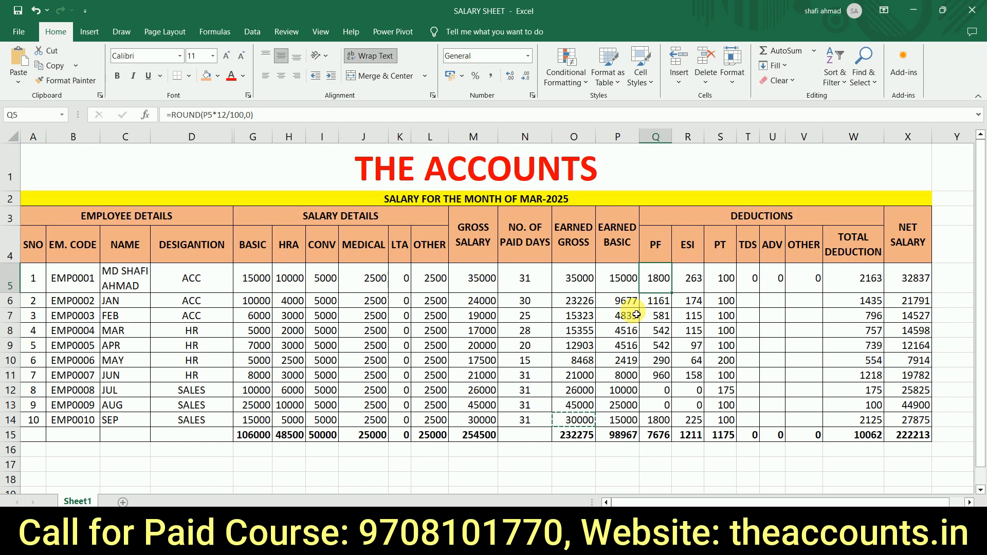
pyautogui.hotkey('alt', 'Tab')
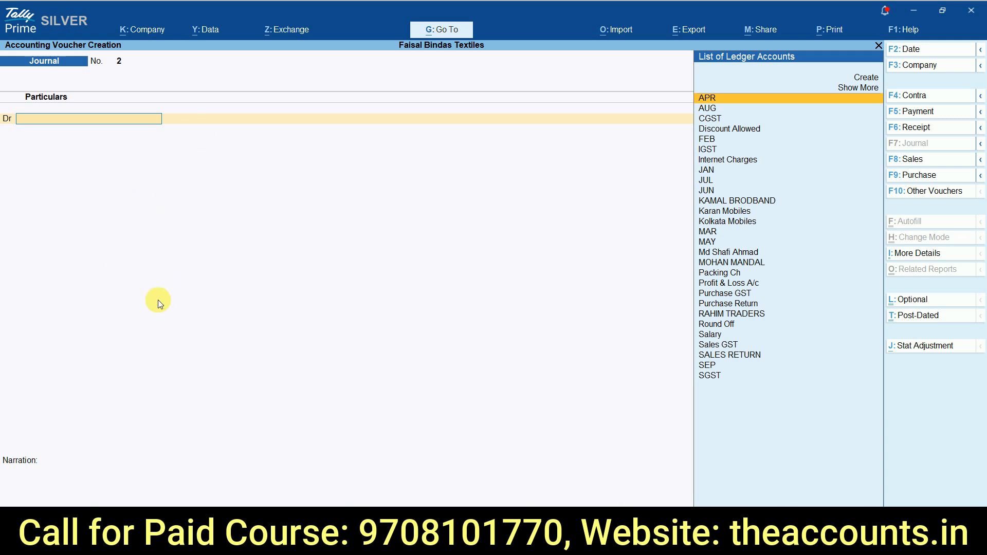
pyautogui.hotkey('alt', 'Tab')
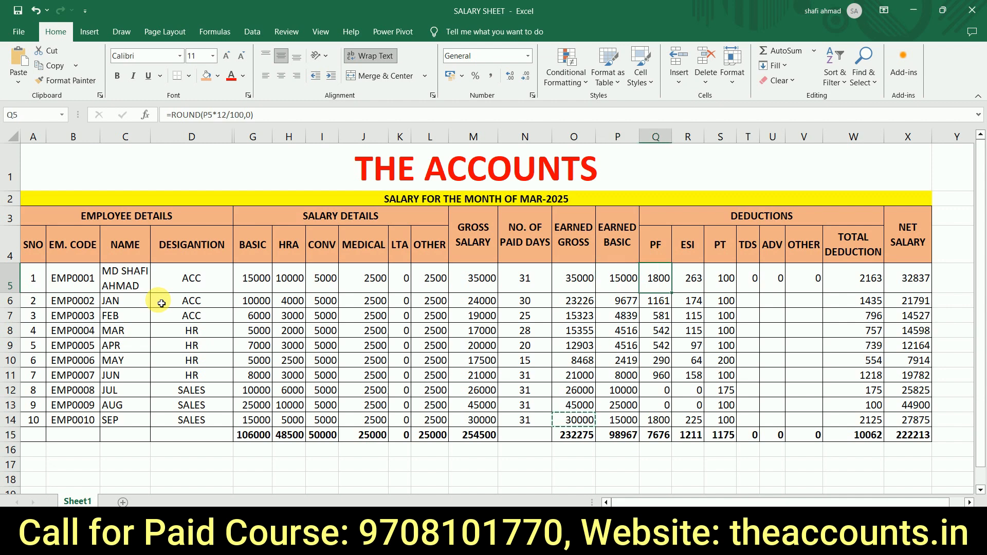
pyautogui.hotkey('alt', 'Tab')
pyautogui.write('Md')
pyautogui.press('Return')
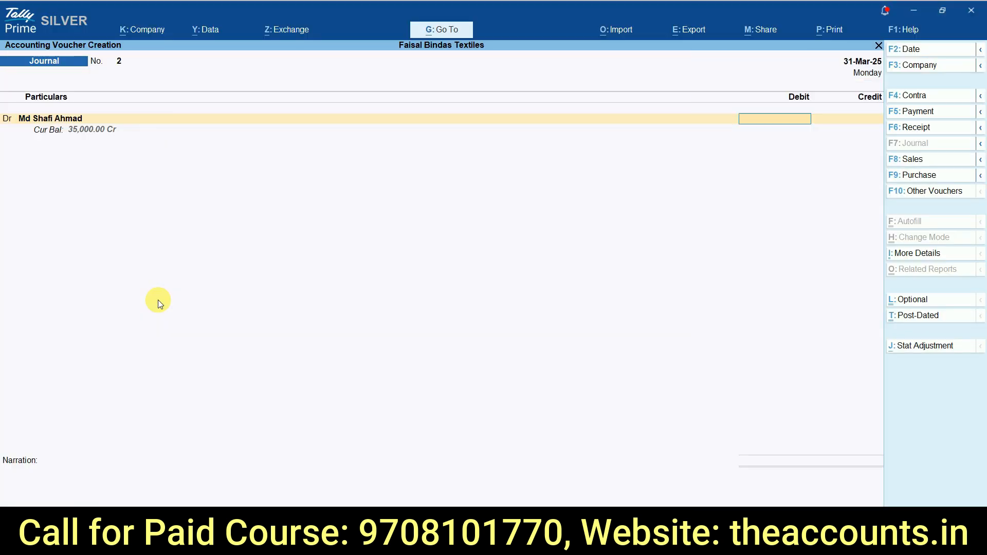
pyautogui.hotkey('alt', 'Tab')
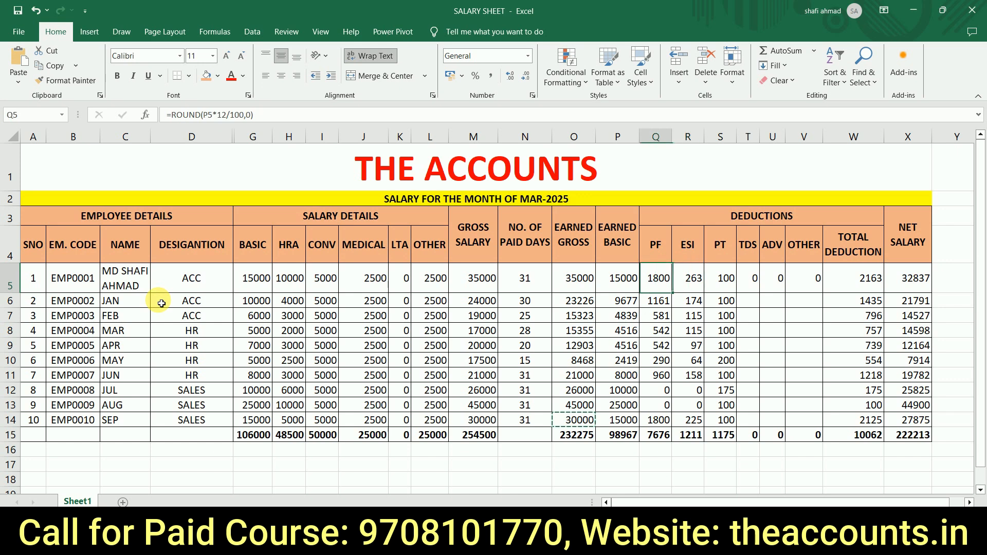
pyautogui.hotkey('alt', 'Tab')
pyautogui.hotkey('ctrl', 'v')
pyautogui.press('Return')
# Step: Debit the JAN ledger with the PF amount of 1161 copied from the salary sheet
pyautogui.press('d')
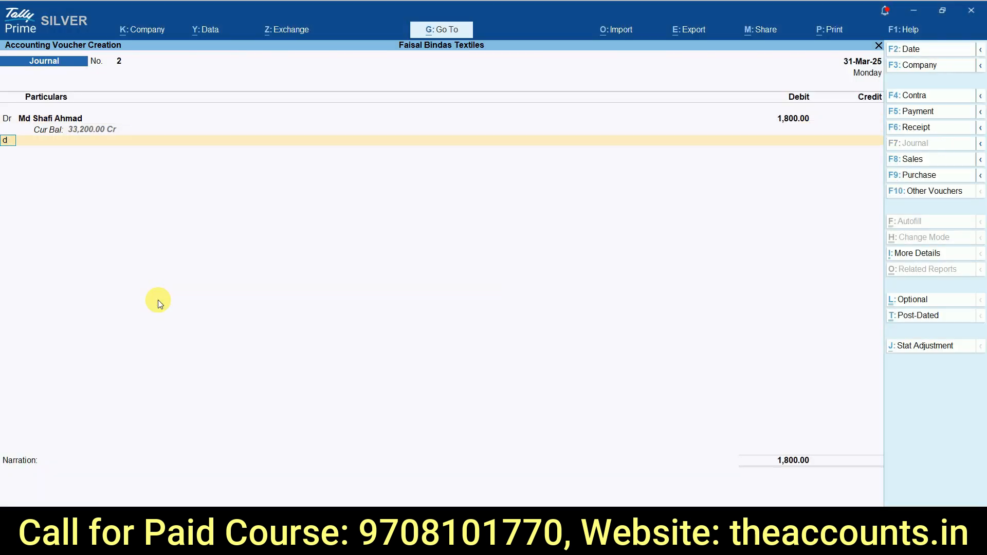
pyautogui.press('Return')
pyautogui.write('ja')
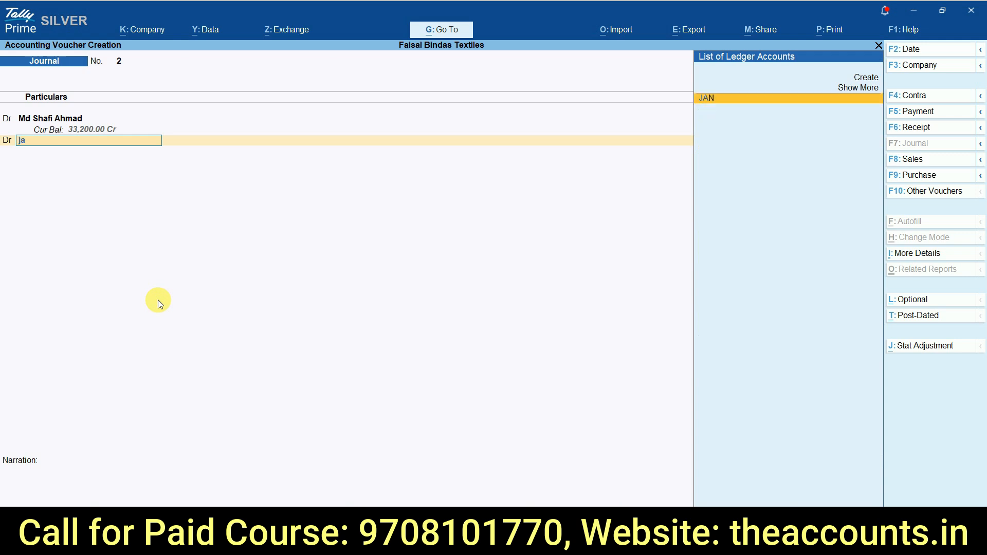
pyautogui.press('Return')
pyautogui.hotkey('alt', 'Tab')
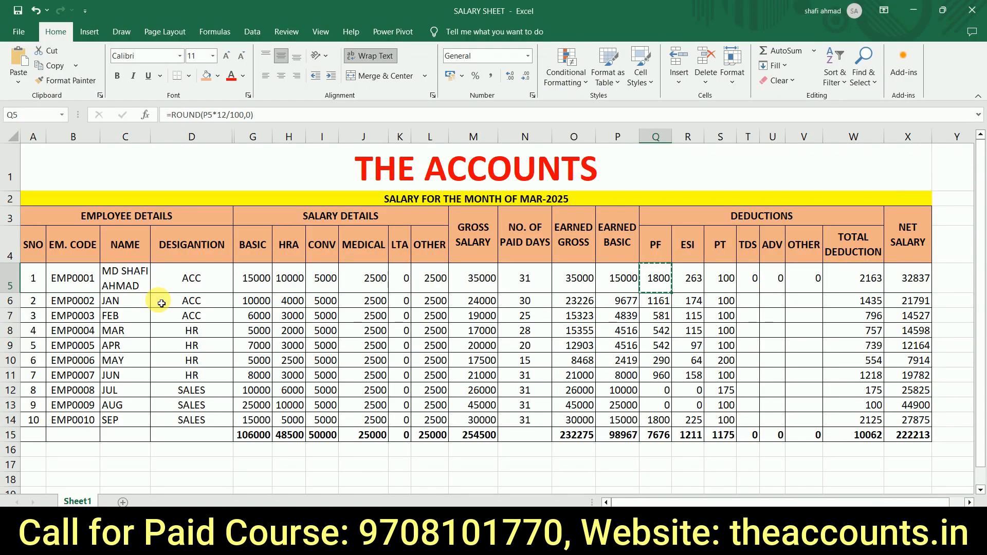
pyautogui.press('Left')
pyautogui.press('Left')
pyautogui.press('Down')
pyautogui.press('Right')
pyautogui.press('Right')
pyautogui.hotkey('ctrl', 'c')
pyautogui.hotkey('alt', 'Tab')
pyautogui.hotkey('ctrl', 'alt', 'v')
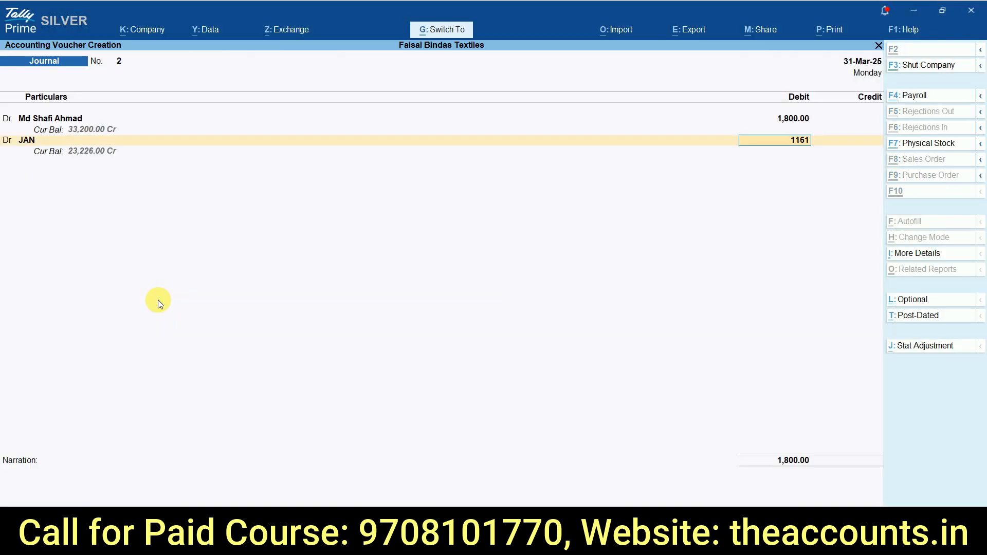
pyautogui.press('Return')
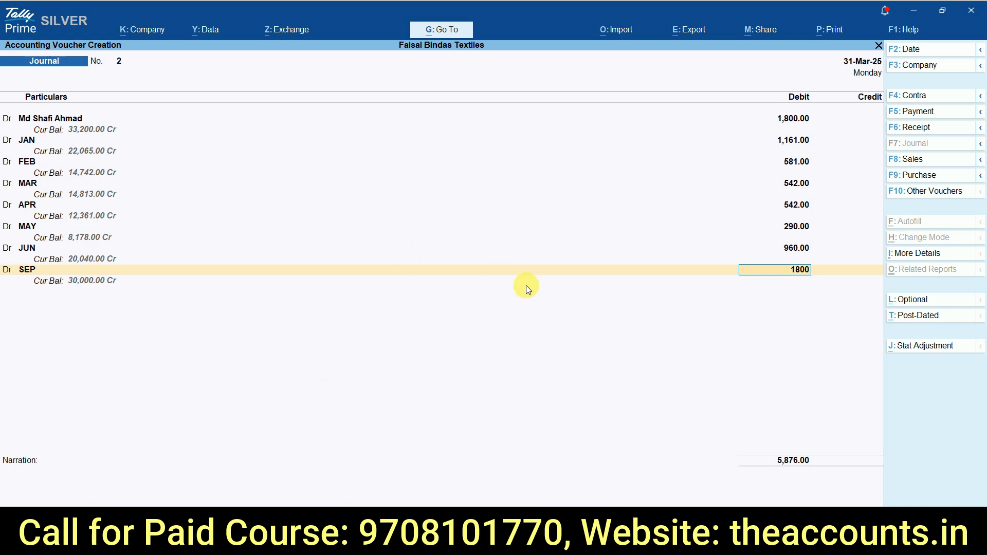
# Step: Accept the SEP debit of 1800 and start a new credit ledger named "Employee Pf Cont"
pyautogui.press('Return')
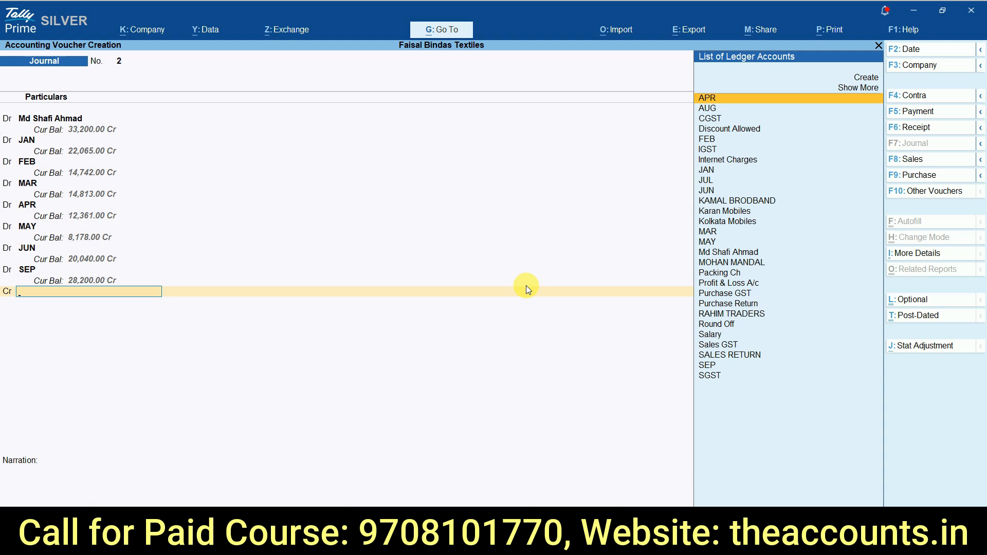
pyautogui.hotkey('alt', 'c')
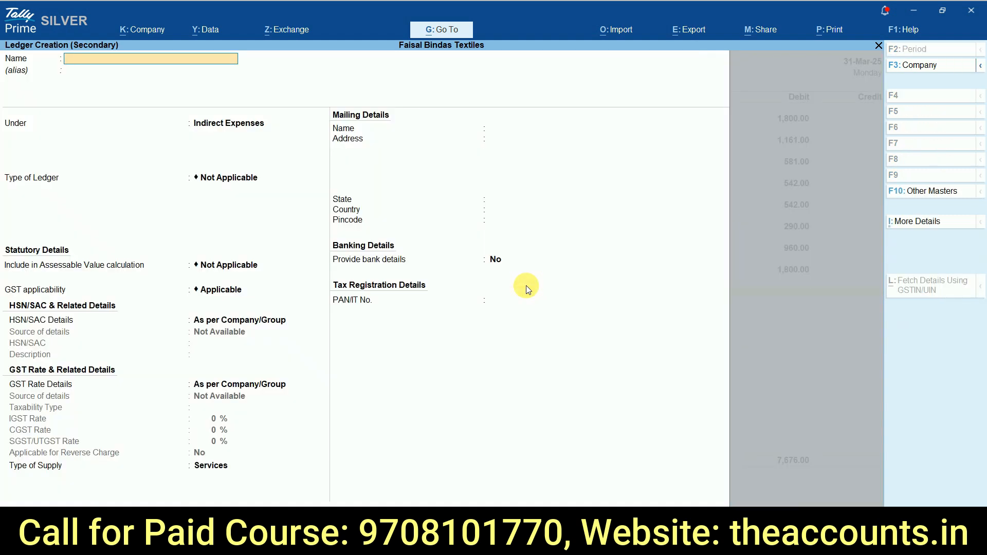
pyautogui.hotkey('alt', 'Tab')
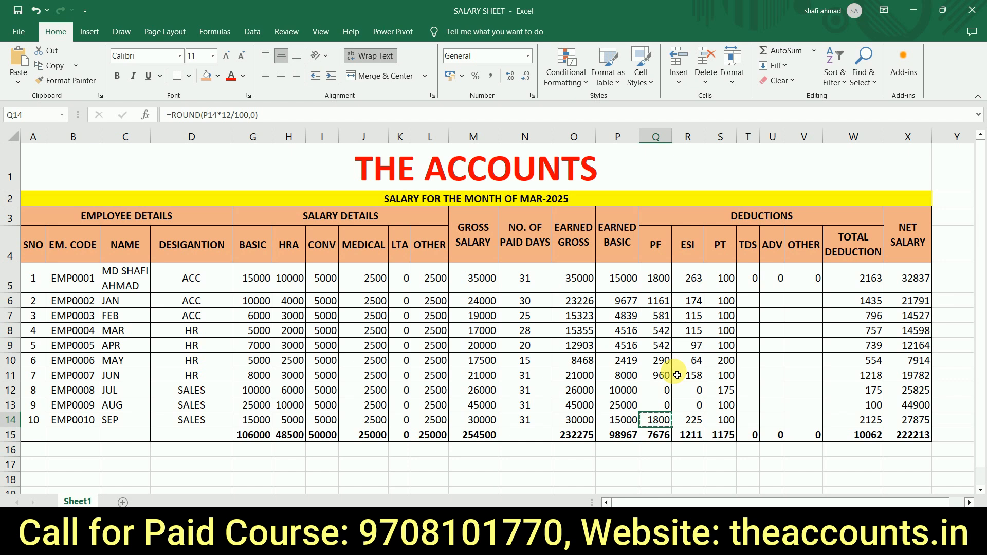
pyautogui.hotkey('alt', 'Tab')
pyautogui.write('Employ')
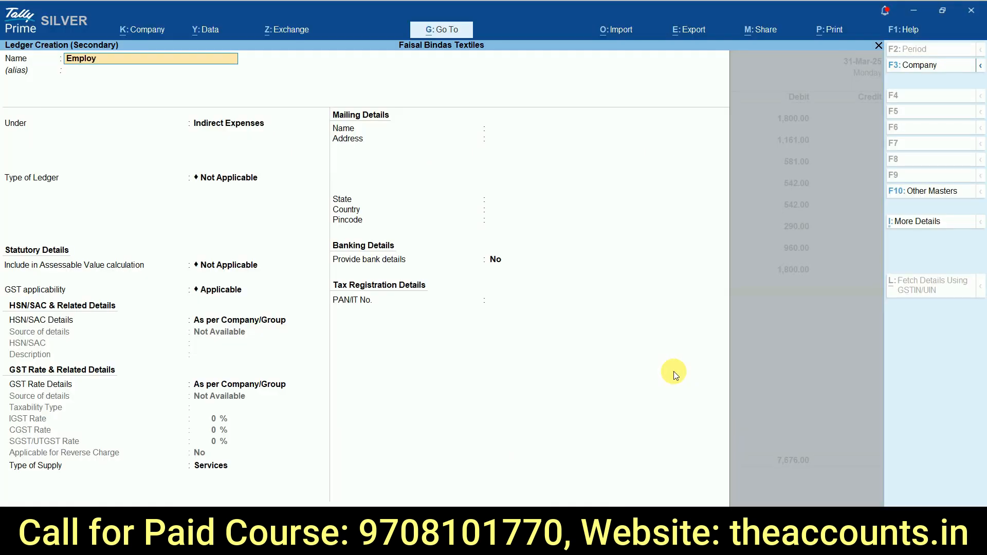
pyautogui.write('ee Pf Fco')
pyautogui.press('BackSpace')
pyautogui.press('BackSpace')
pyautogui.press('BackSpace')
pyautogui.write('Con')
pyautogui.press('Return')
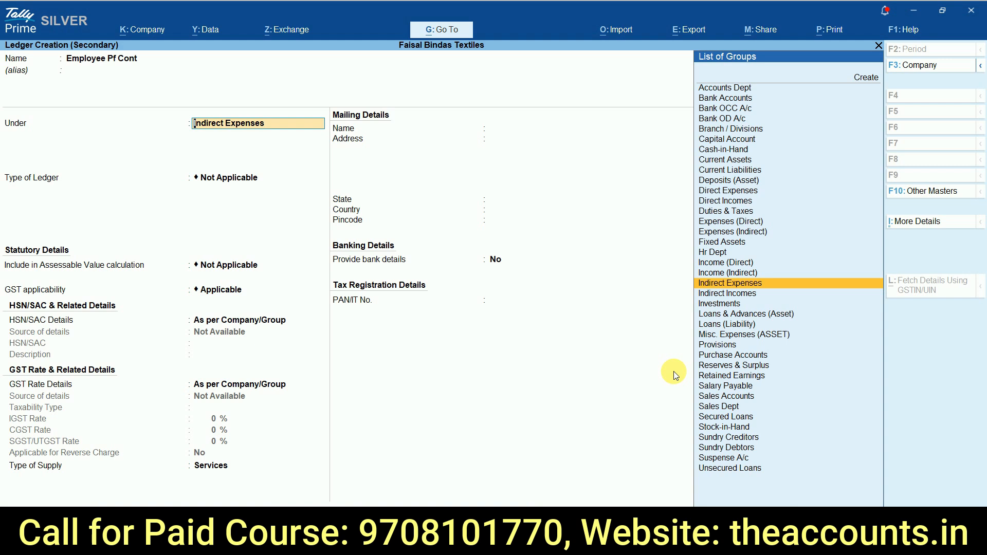
# Step: Place the new ledger under Duties & Taxes with duty type Others, then save it as the journal's credit entry
pyautogui.write('Dut')
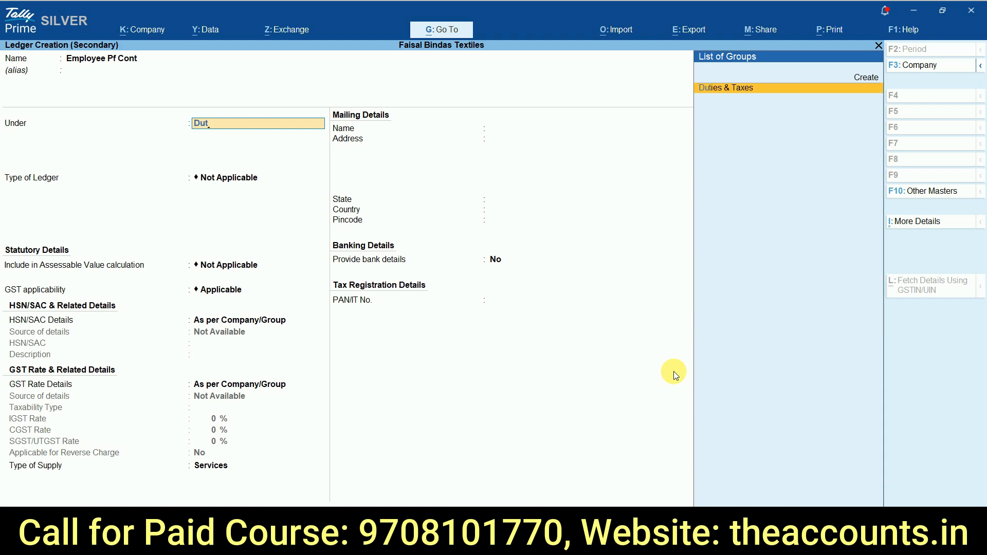
pyautogui.press('Return')
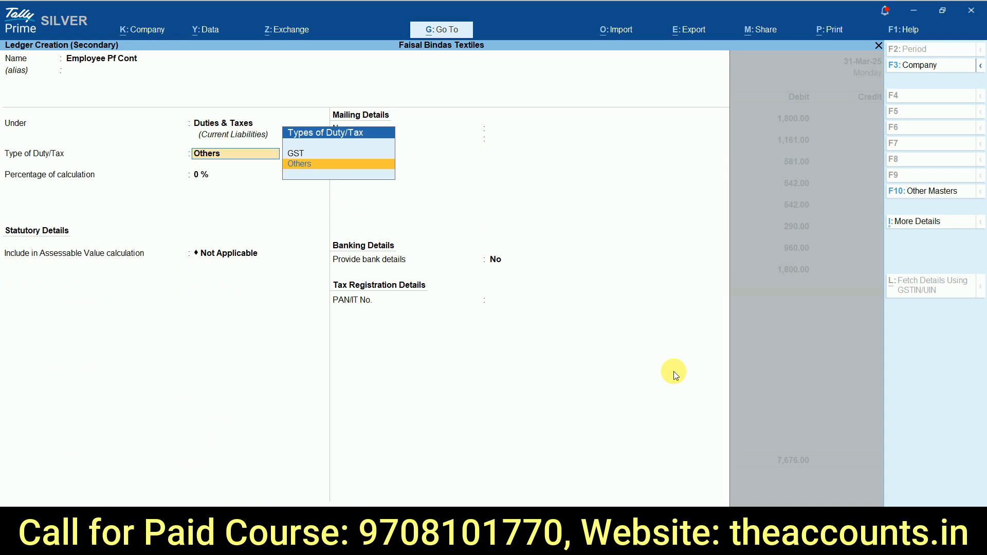
pyautogui.click(295, 164)
pyautogui.press('Return')
pyautogui.press('Return')
pyautogui.press('Return')
pyautogui.press('Return')
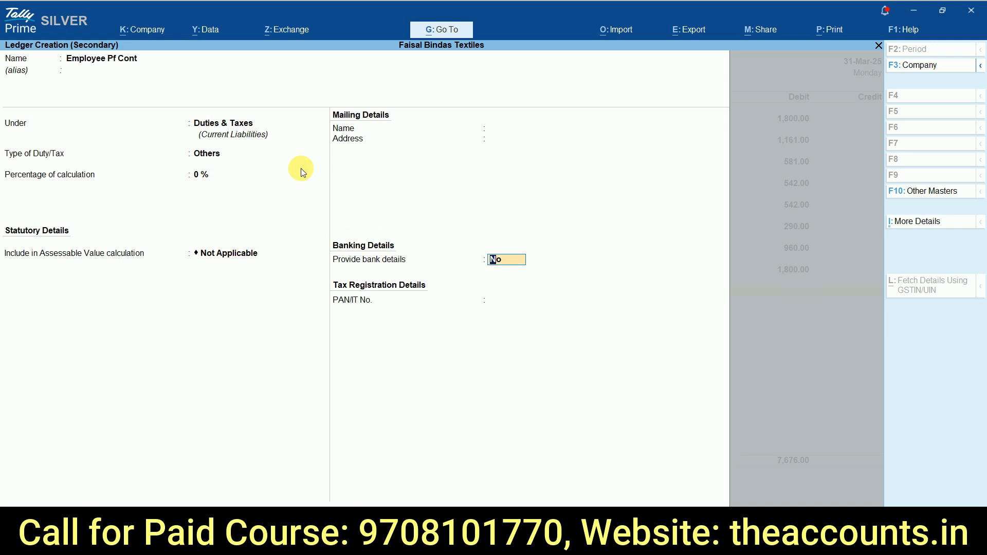
pyautogui.press('Return')
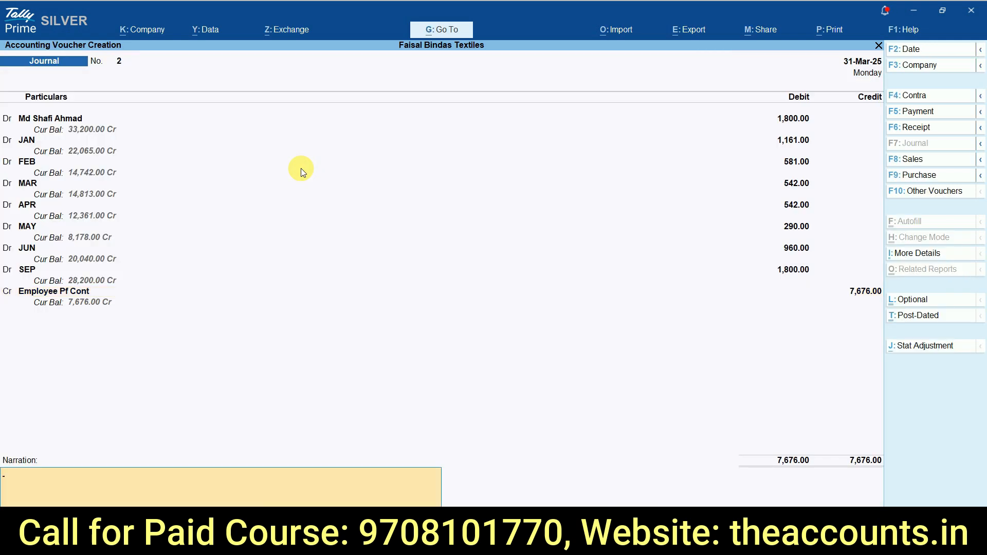
# Step: Enter the narration "PF DEDUCTED FOR MAR-2025" and save the journal voucher
pyautogui.write('PF DEDUCTED FOR MAR-2025')
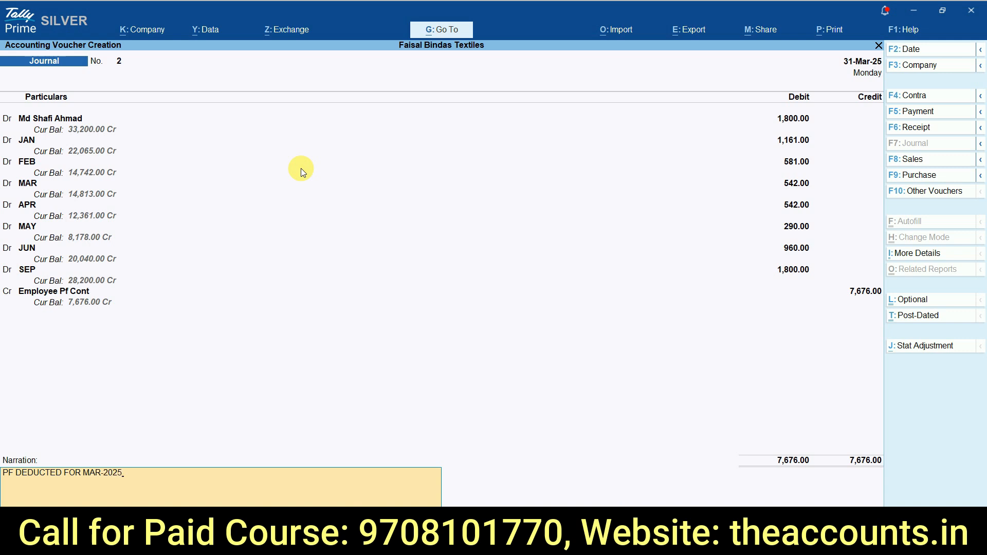
pyautogui.press('Return')
pyautogui.press('Return')
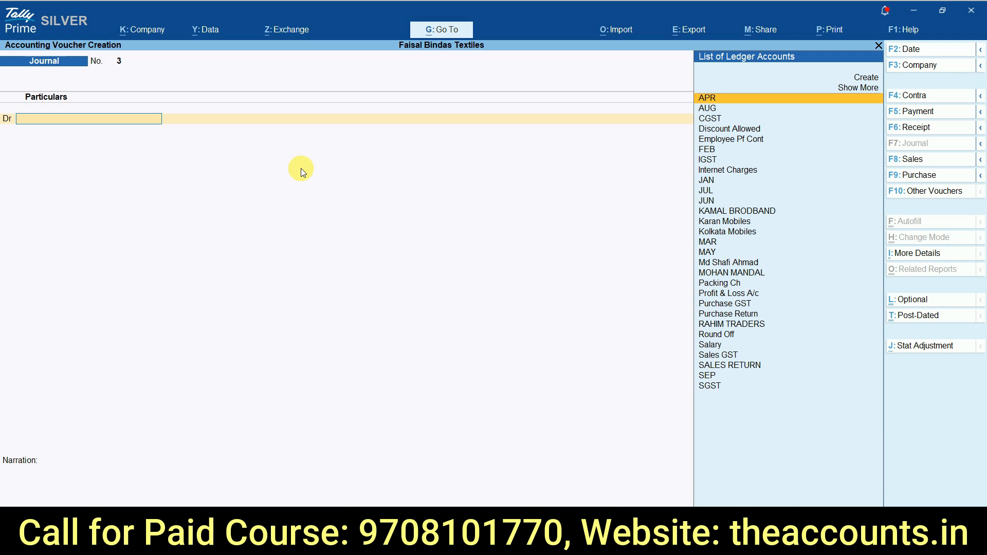
# Step: Open the ledger vouchers of Employee Pf Cont and duplicate its PF journal voucher
pyautogui.press('Escape')
pyautogui.press('Up')
pyautogui.press('Up')
pyautogui.press('Up')
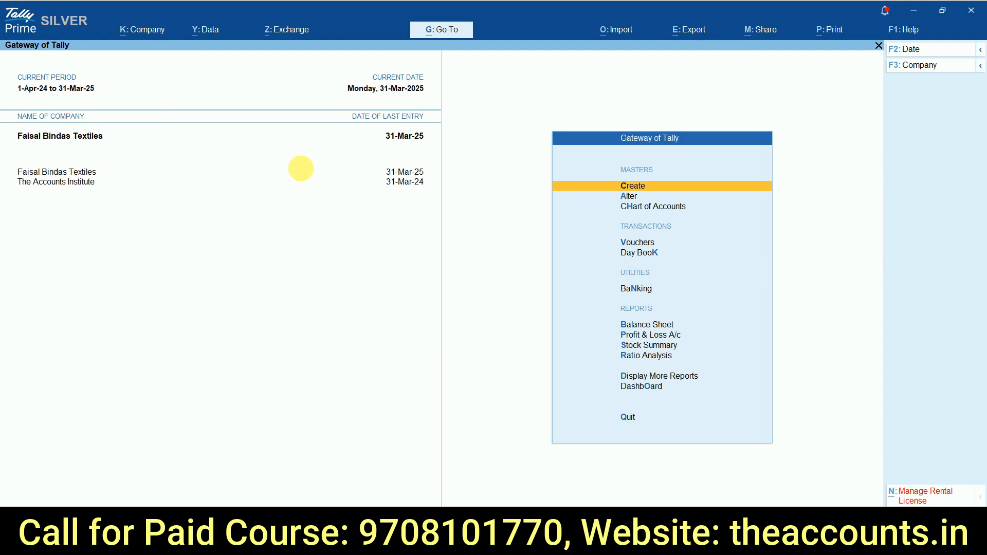
pyautogui.write('da')
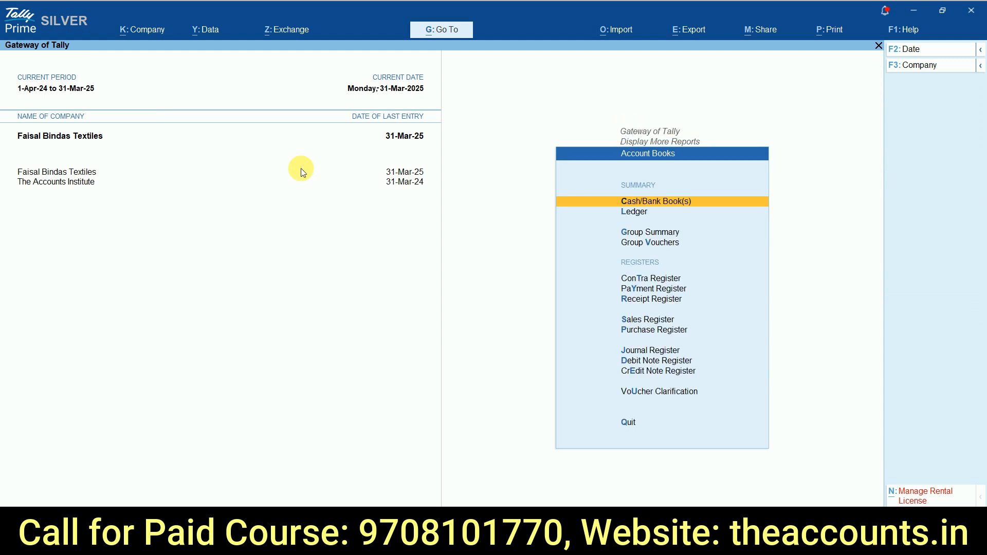
pyautogui.write('lEMP')
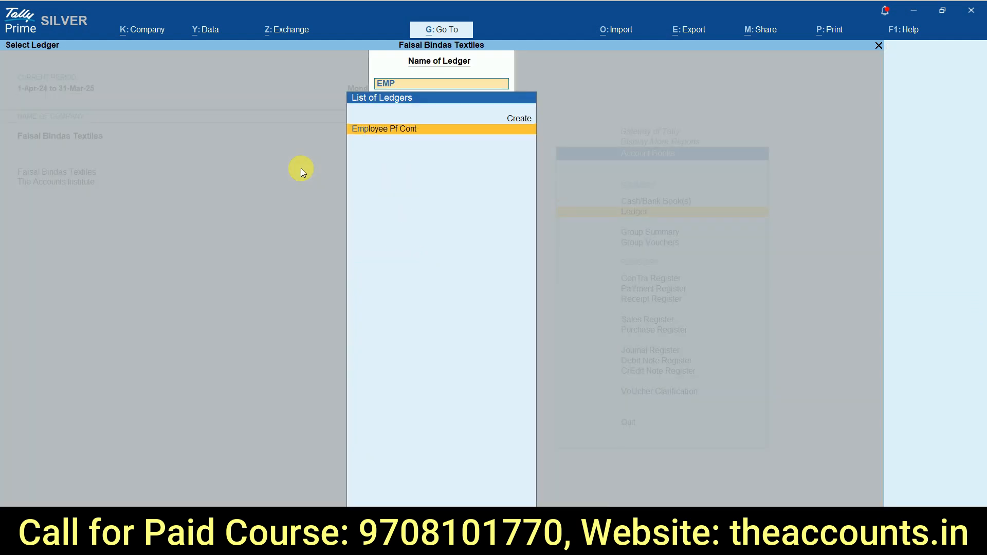
pyautogui.press('Return')
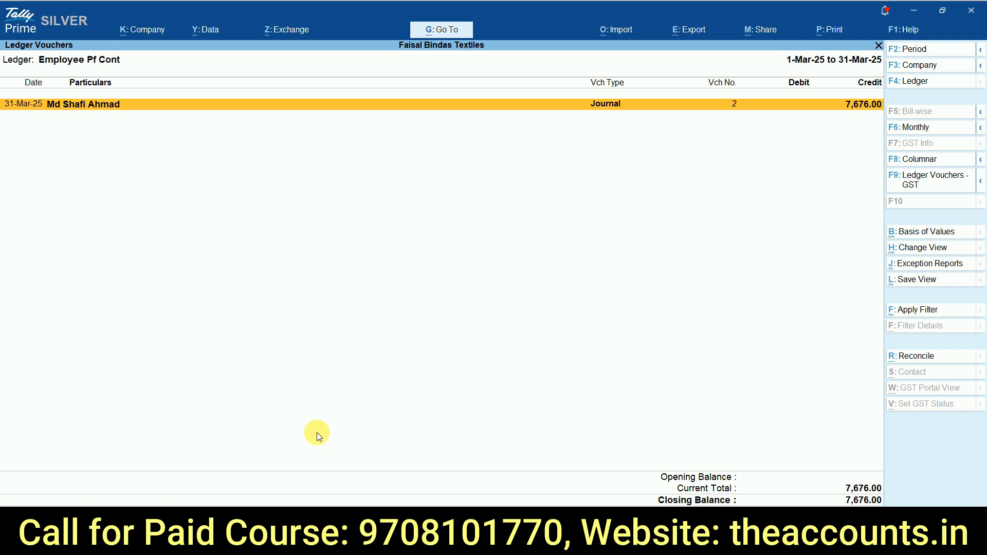
pyautogui.hotkey('alt', '2')
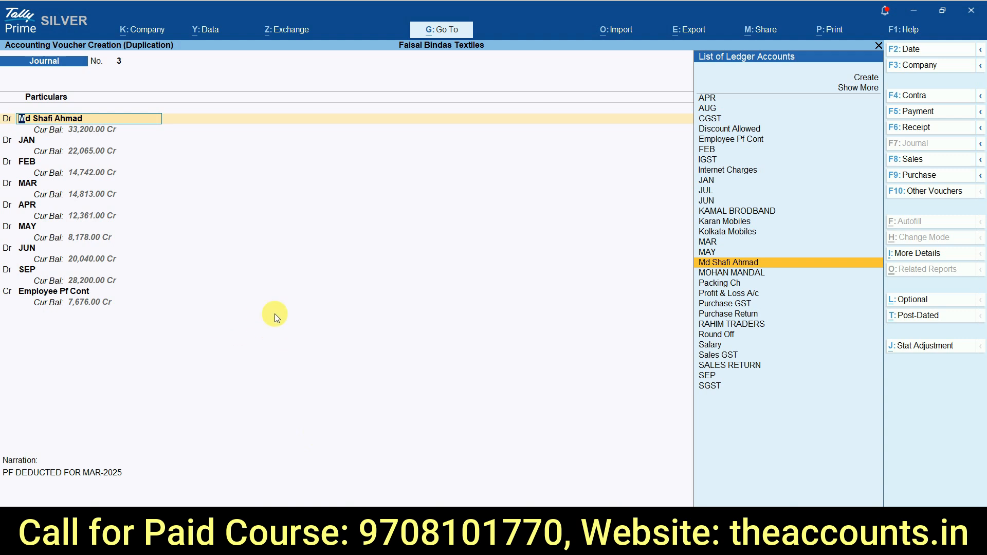
# Step: Set the first employee's debit in the duplicated journal to the ESI amount of 263 from the salary sheet
pyautogui.press('Return')
pyautogui.hotkey('alt', 'Tab')
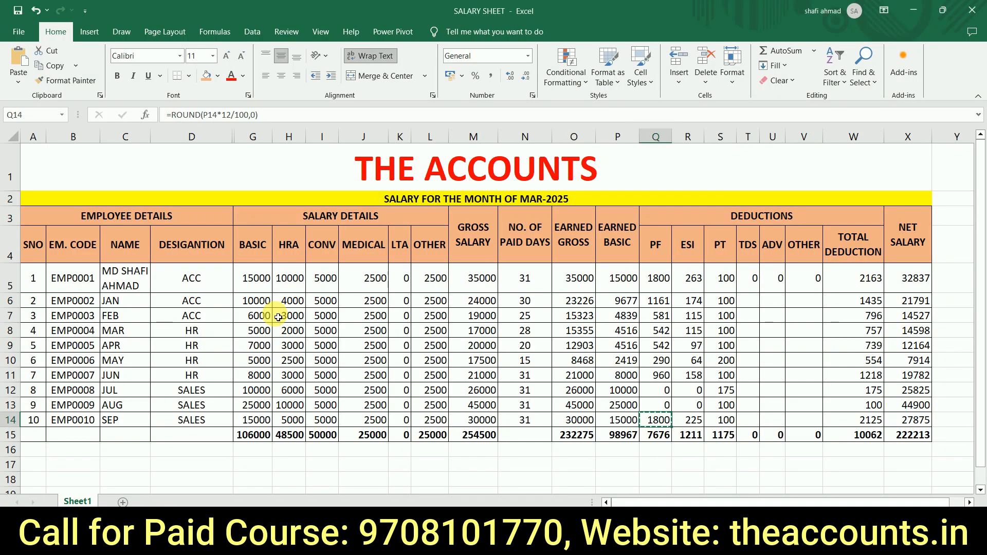
pyautogui.press('Right')
pyautogui.press('Right')
pyautogui.press('Right')
pyautogui.press('Left')
pyautogui.press('Left')
pyautogui.press('Up')
pyautogui.press('Up')
pyautogui.press('Up')
pyautogui.press('Up')
pyautogui.press('Up')
pyautogui.press('Up')
pyautogui.press('Up')
pyautogui.press('Up')
pyautogui.press('Up')
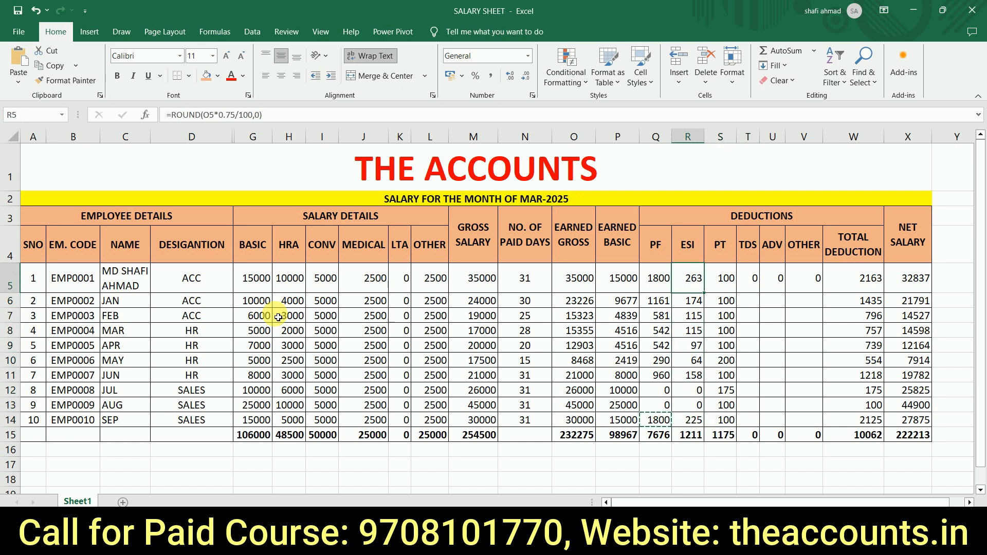
pyautogui.hotkey('alt', 'Tab')
pyautogui.write('263')
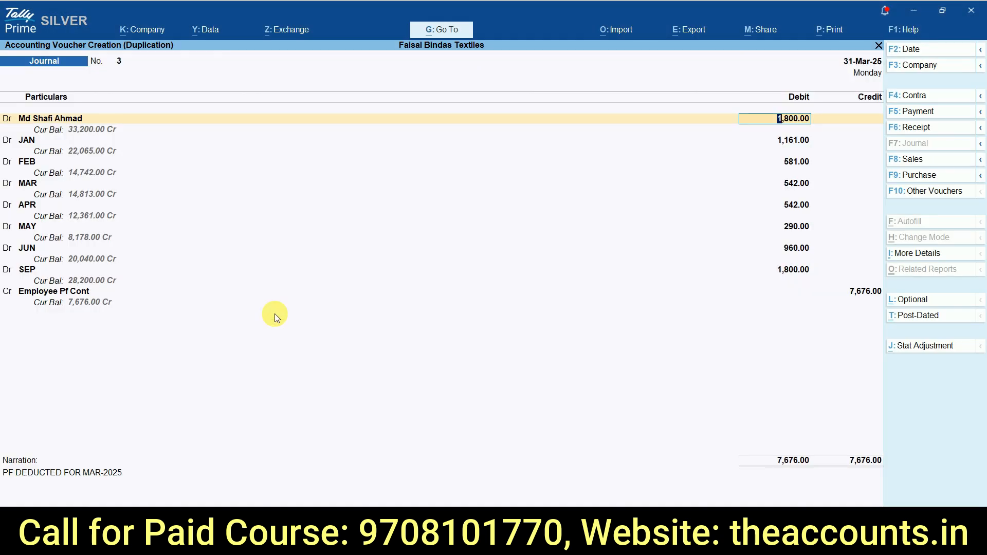
pyautogui.press('Return')
pyautogui.press('Return')
# Step: Set the JAN debit to the ESI amount of 174 copied from the salary sheet
pyautogui.hotkey('alt', 'Tab')
pyautogui.press('Down')
pyautogui.hotkey('ctrl', 'c')
pyautogui.hotkey('alt', 'Tab')
pyautogui.hotkey('ctrl', 'alt', 'v')
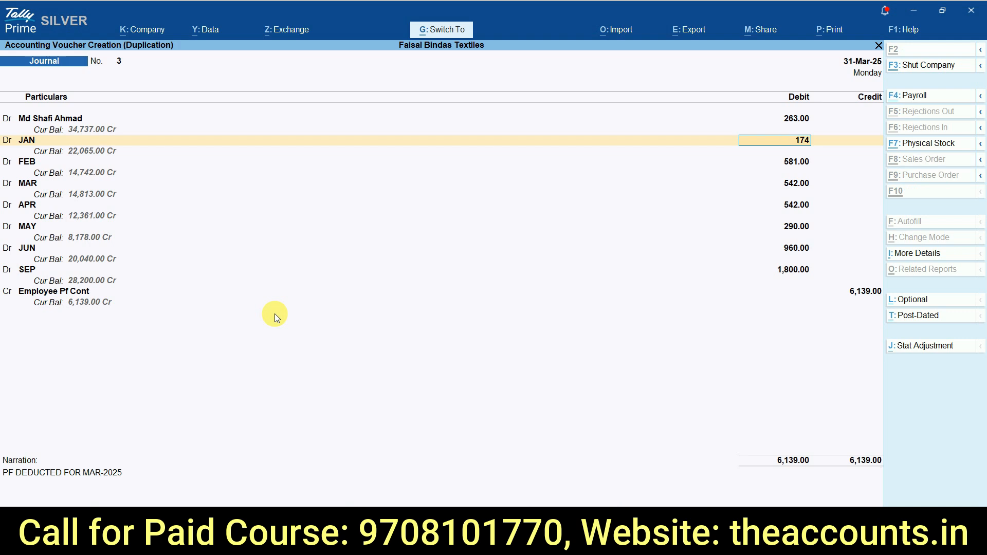
pyautogui.press('Return')
# Step: Set the FEB debit to the ESI amount of 115 copied from the salary sheet and proceed to the credit ledger
pyautogui.press('Return')
pyautogui.press('Return')
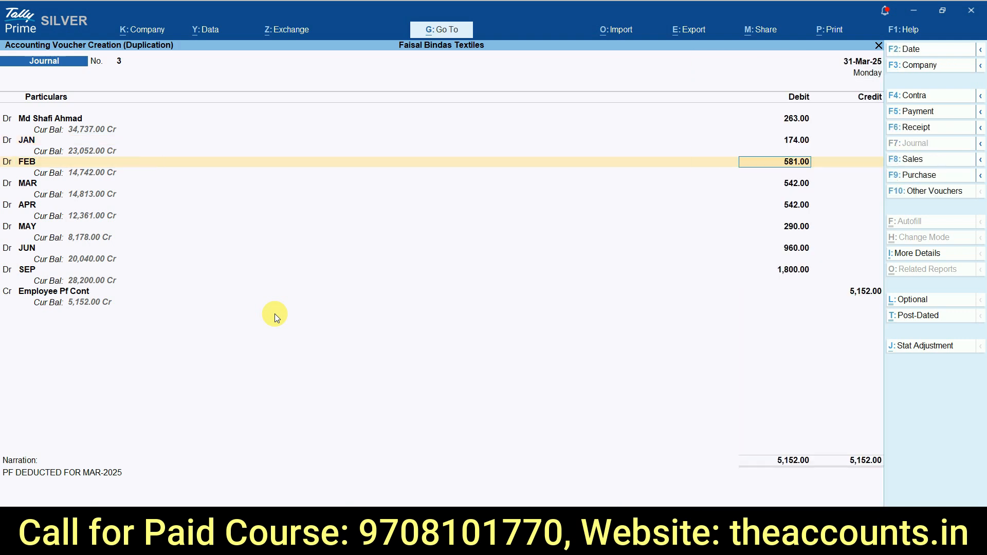
pyautogui.hotkey('alt', 'Tab')
pyautogui.press('Down')
pyautogui.hotkey('ctrl', 'c')
pyautogui.hotkey('alt', 'Tab')
pyautogui.hotkey('ctrl', 'alt', 'v')
pyautogui.press('Return')
pyautogui.press('Return')
pyautogui.press('Return')
pyautogui.press('Return')
pyautogui.press('Return')
pyautogui.press('Return')
pyautogui.press('Return')
pyautogui.press('Return')
pyautogui.press('Return')
pyautogui.press('Return')
pyautogui.press('Return')
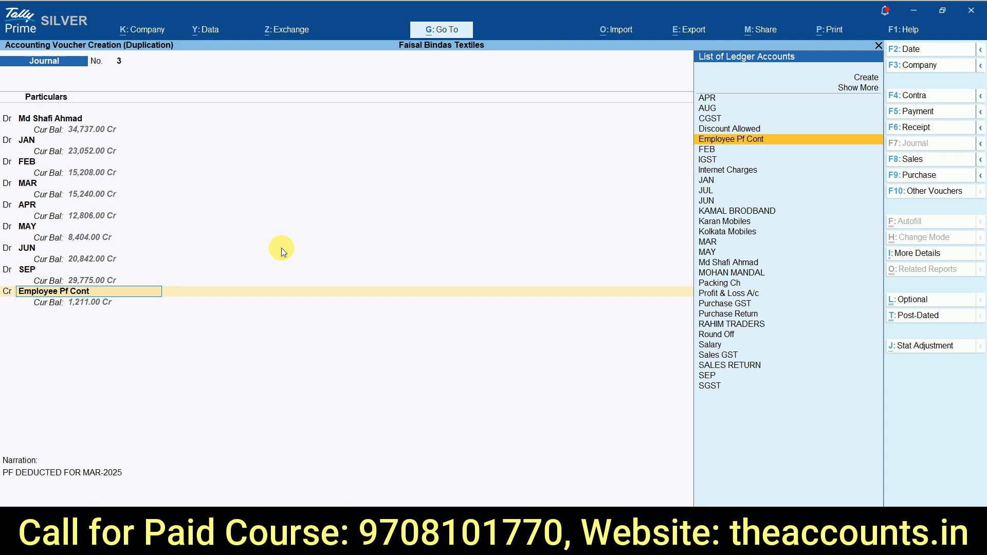
# Step: Create the ledger Empl Esi Contri under Duties & Taxes with duty type Others, as the journal's credit ledger
pyautogui.hotkey('alt', 'c')
pyautogui.write('EMPLO')
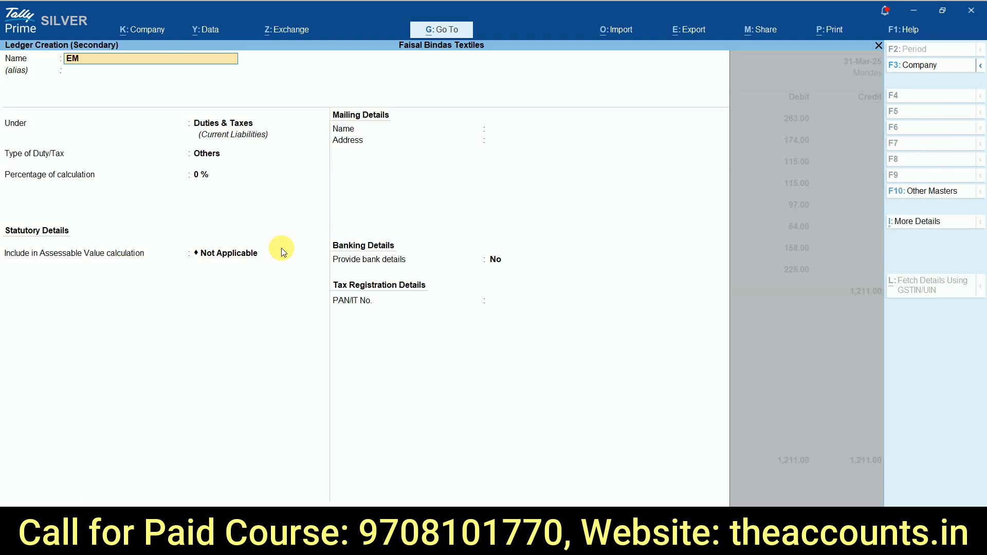
pyautogui.press('BackSpace')
pyautogui.press('BackSpace')
pyautogui.press('BackSpace')
pyautogui.press('BackSpace')
pyautogui.write('mpl Esi Contri')
pyautogui.press('Return')
pyautogui.press('Return')
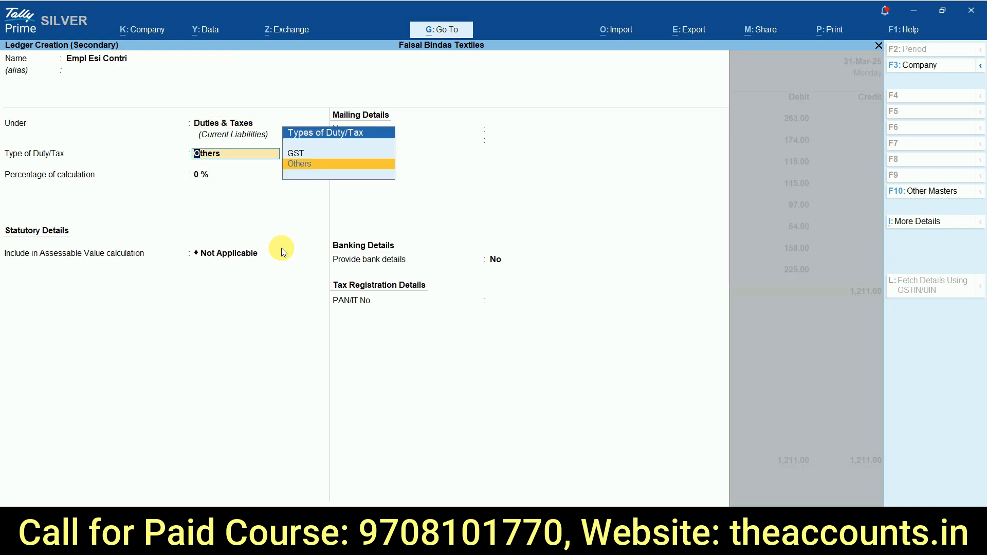
pyautogui.press('Return')
pyautogui.press('Return')
pyautogui.press('Return')
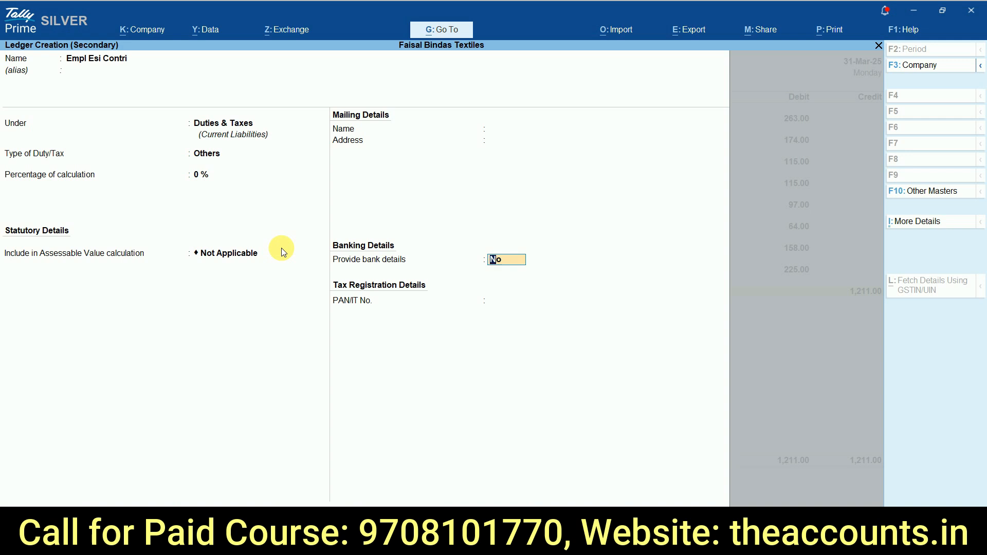
pyautogui.hotkey('ctrl', 'a')
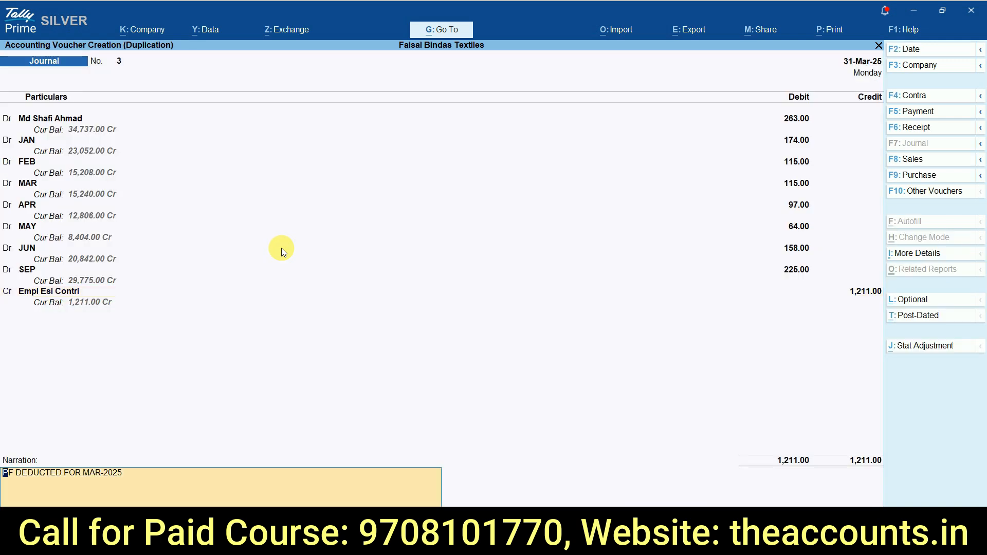
# Step: Replace the journal's narration with "esi deducted for mar-2025" and save the ESI voucher
pyautogui.write('esi deducted for')
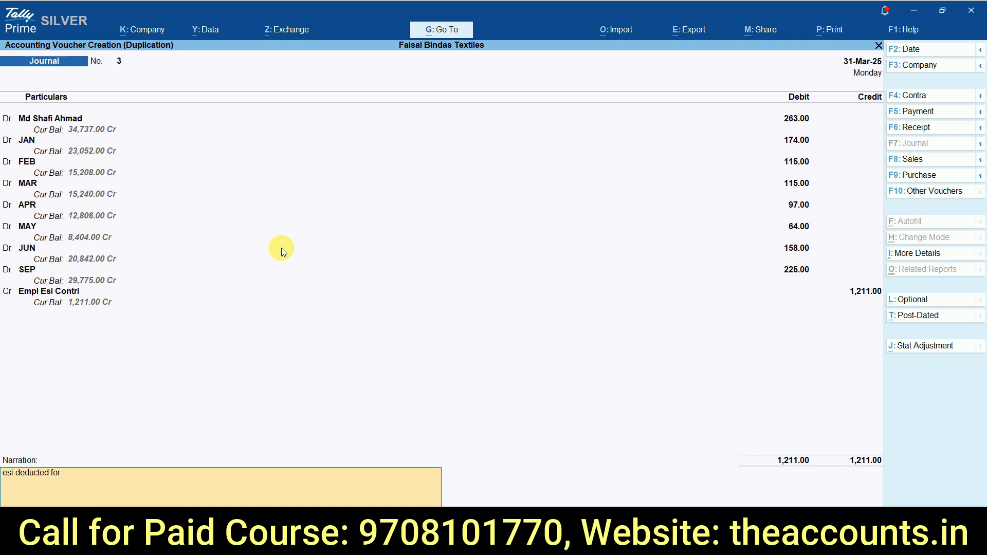
pyautogui.write(' mar-2025')
pyautogui.press('Return')
pyautogui.press('Return')
# Step: Look up the first employee's PT amount in the Excel salary sheet and return to TallyPrime
pyautogui.hotkey('alt', 'Tab')
pyautogui.press('Right')
pyautogui.press('Right')
pyautogui.press('Right')
pyautogui.press('Left')
pyautogui.press('Up')
pyautogui.press('Up')
pyautogui.press('Up')
pyautogui.press('Up')
pyautogui.press('Up')
pyautogui.press('Up')
pyautogui.press('Left')
pyautogui.press('Up')
pyautogui.press('Up')
pyautogui.press('Up')
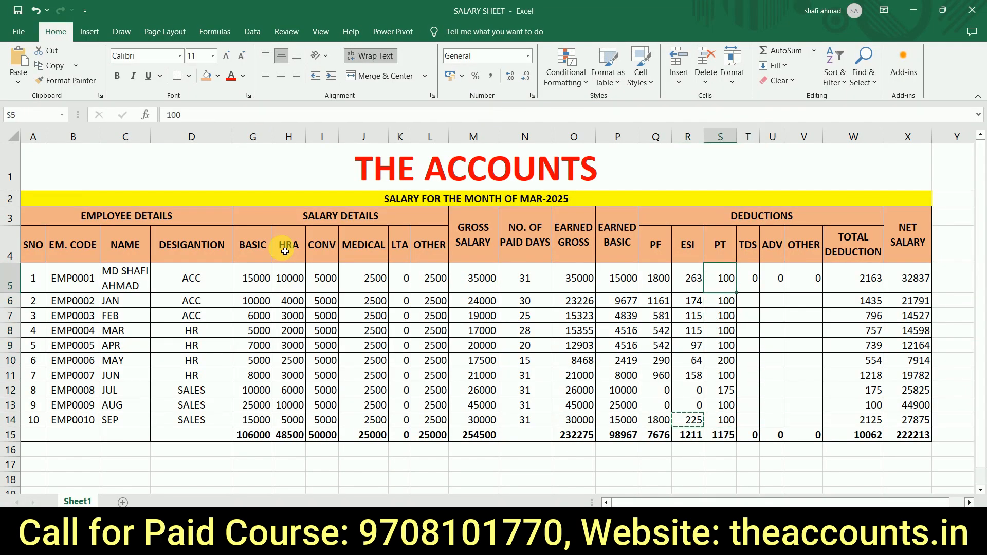
pyautogui.hotkey('alt', 'Tab')
# Step: Create the ledger PT under Duties & Taxes with duty type Others, as the credit ledger of the duplicated journal
pyautogui.hotkey('alt', 'c')
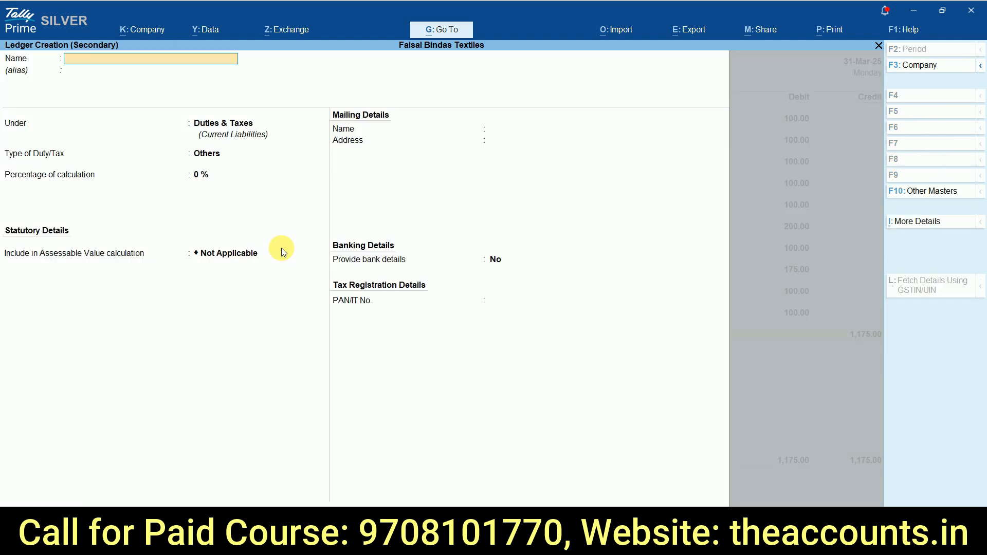
pyautogui.write('PT')
pyautogui.press('Return')
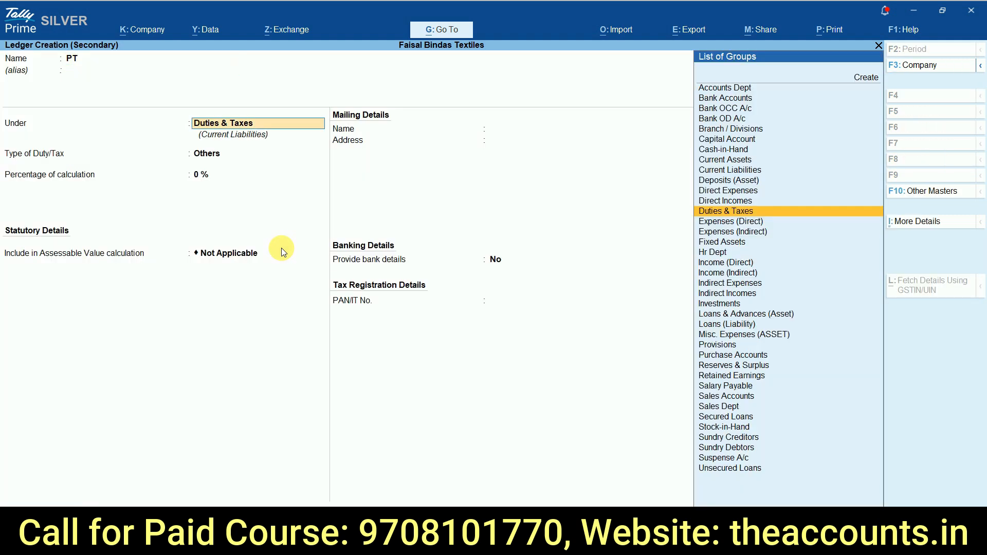
pyautogui.press('Return')
pyautogui.press('Return')
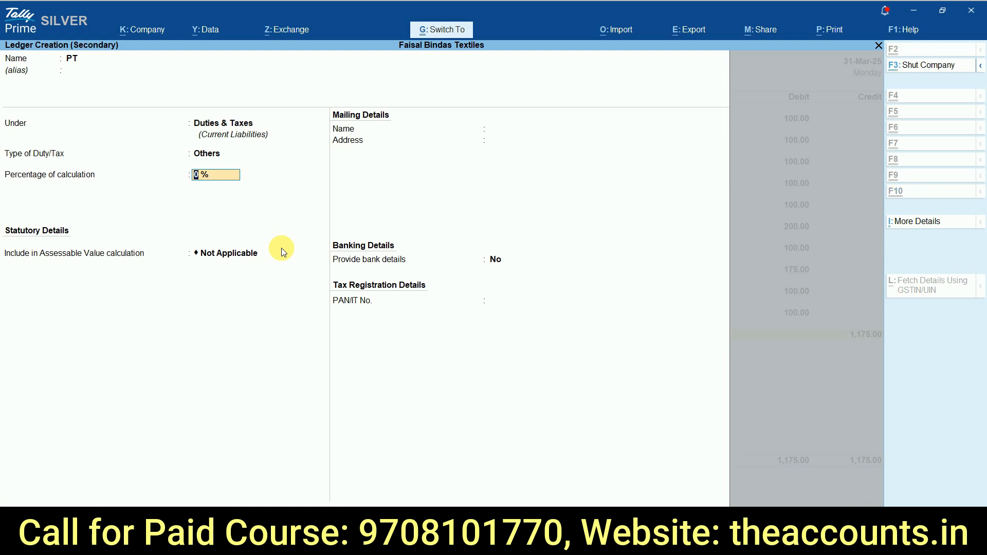
pyautogui.hotkey('ctrl', 'a')
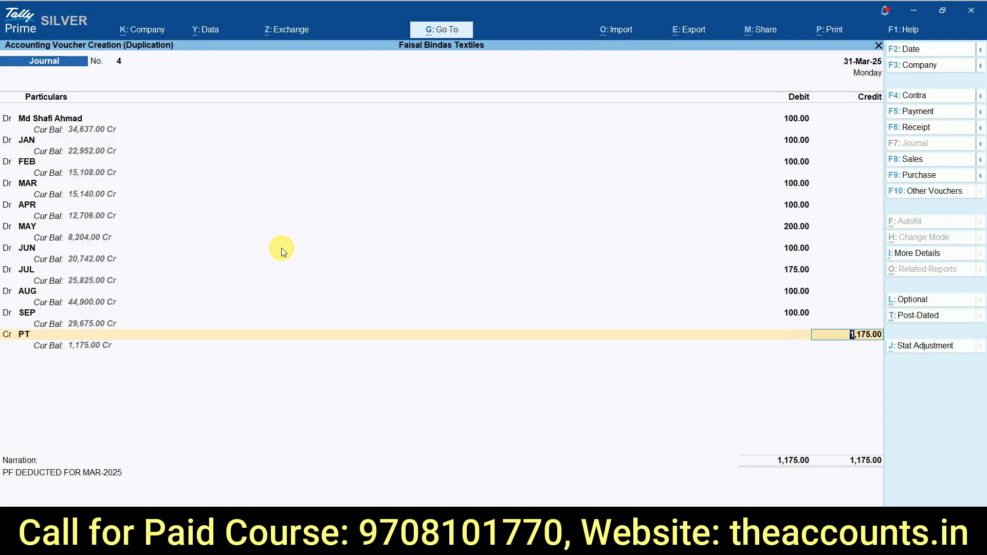
# Step: Check the PT credit against the PT total in the Excel salary sheet, replace the narration and save the journal
pyautogui.hotkey('alt', 'Tab')
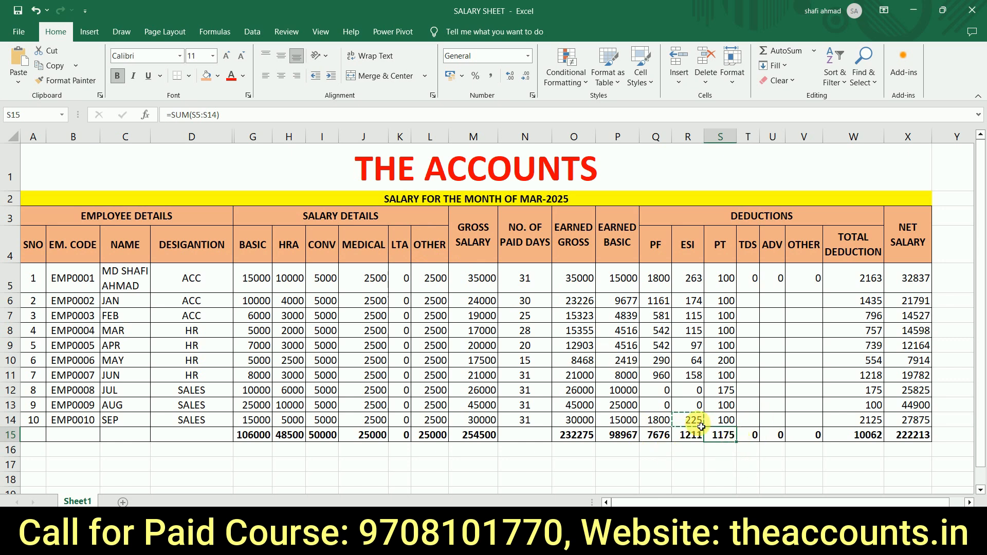
pyautogui.hotkey('alt', 'Tab')
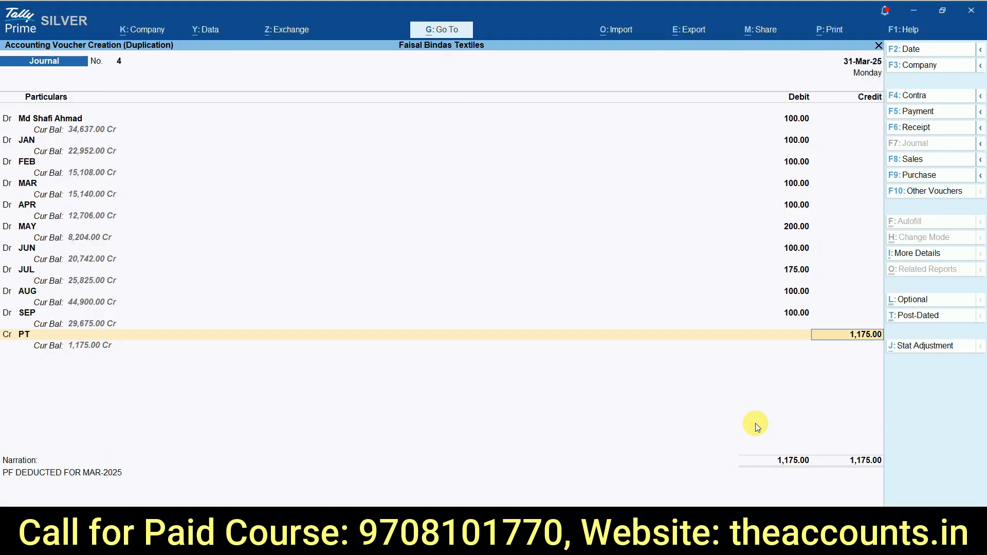
pyautogui.press('Return')
pyautogui.write('pt')
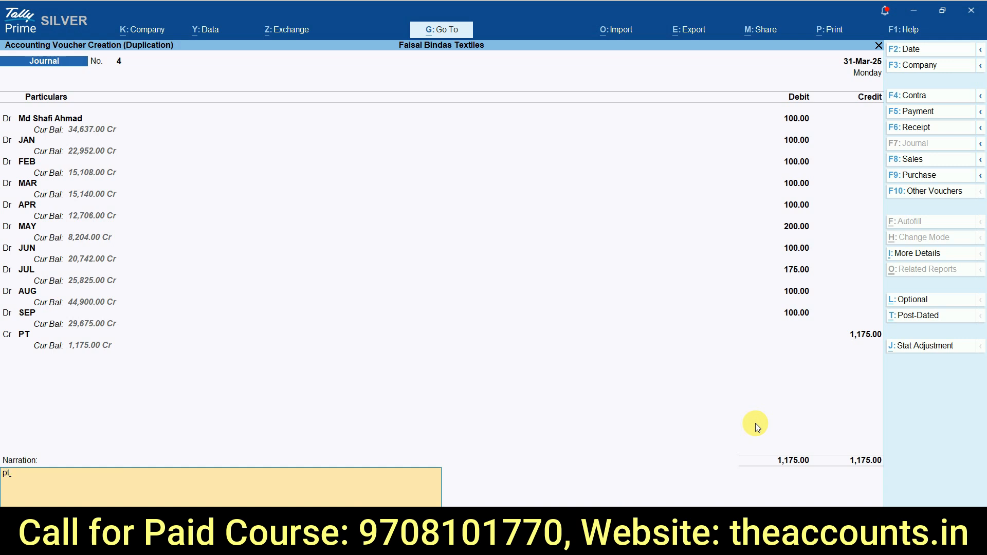
pyautogui.press('Return')
pyautogui.press('Return')
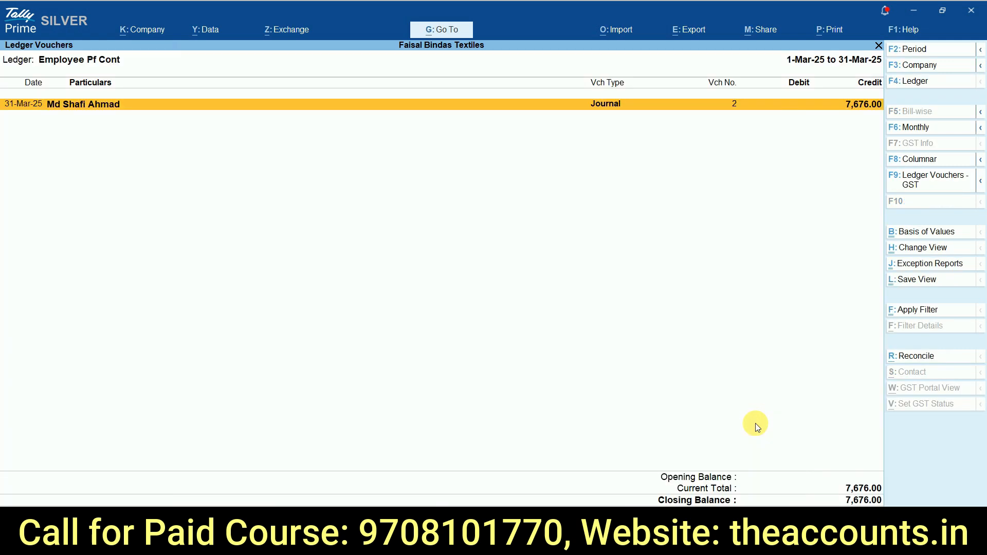
# Step: Leave the ledger vouchers, open the detailed Balance Sheet and select Salary Payable under Current Liabilities
pyautogui.press('Escape')
pyautogui.press('Escape')
pyautogui.press('Escape')
pyautogui.press('Escape')
pyautogui.press('Escape')
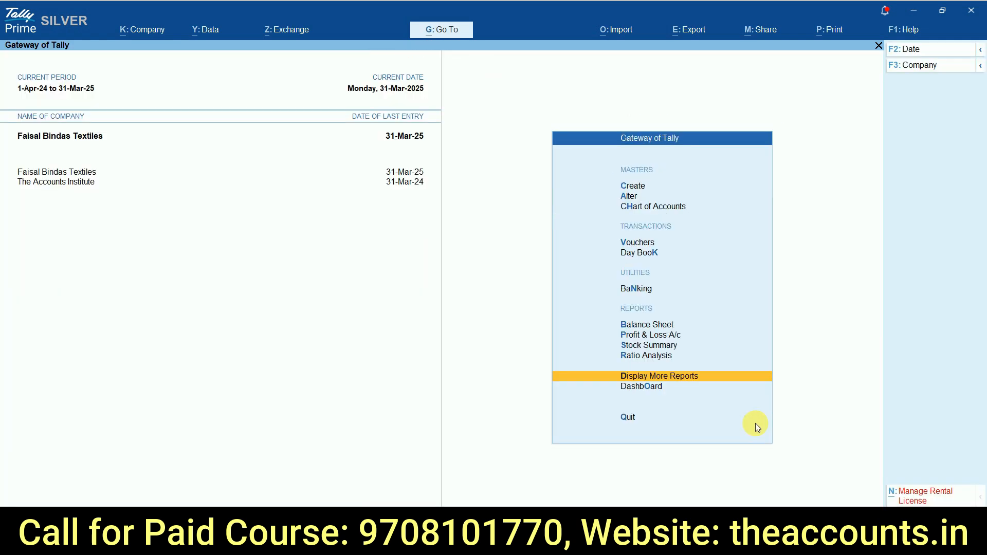
pyautogui.press('Escape')
pyautogui.press('Escape')
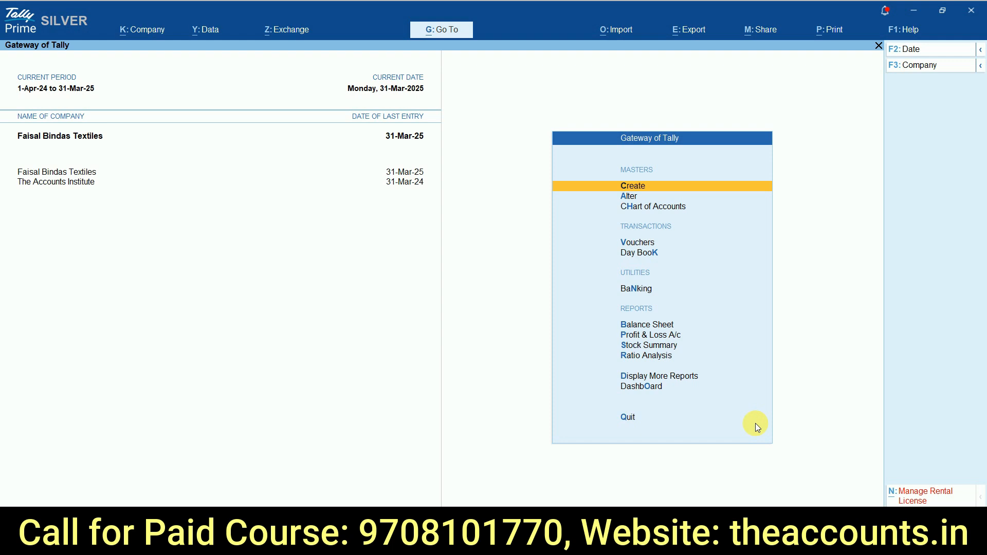
pyautogui.press('b')
pyautogui.hotkey('alt', 'F5')
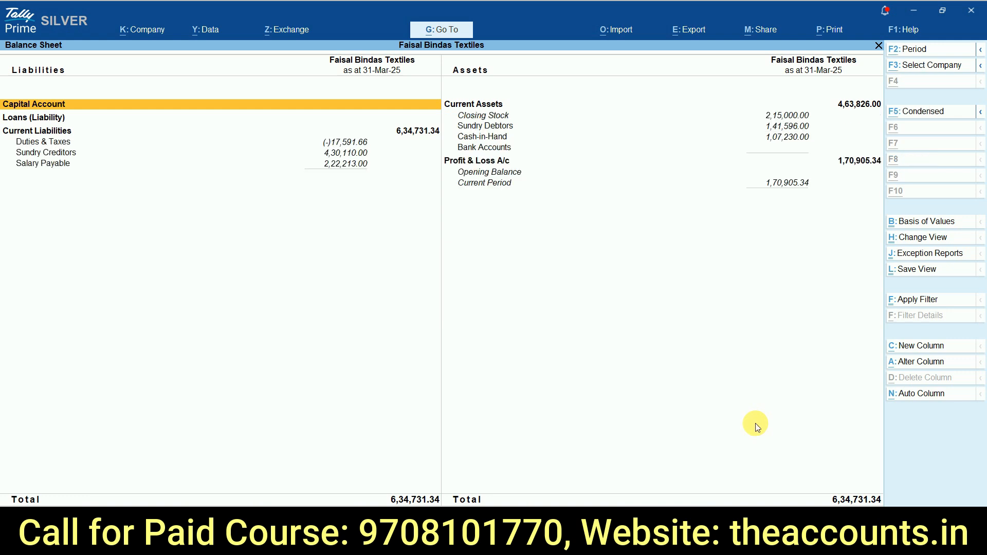
pyautogui.press('Down')
pyautogui.press('Down')
pyautogui.press('Down')
pyautogui.press('Down')
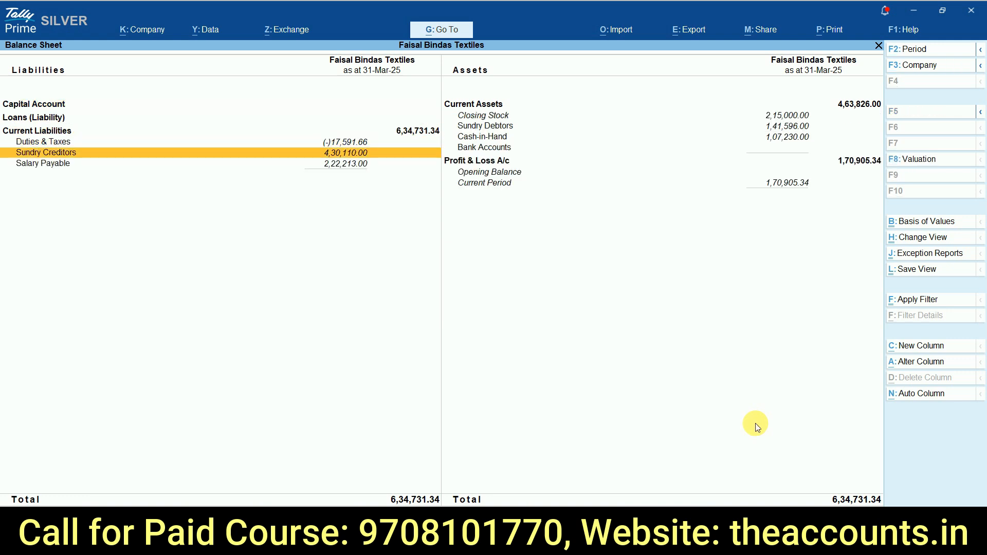
pyautogui.click(58, 164)
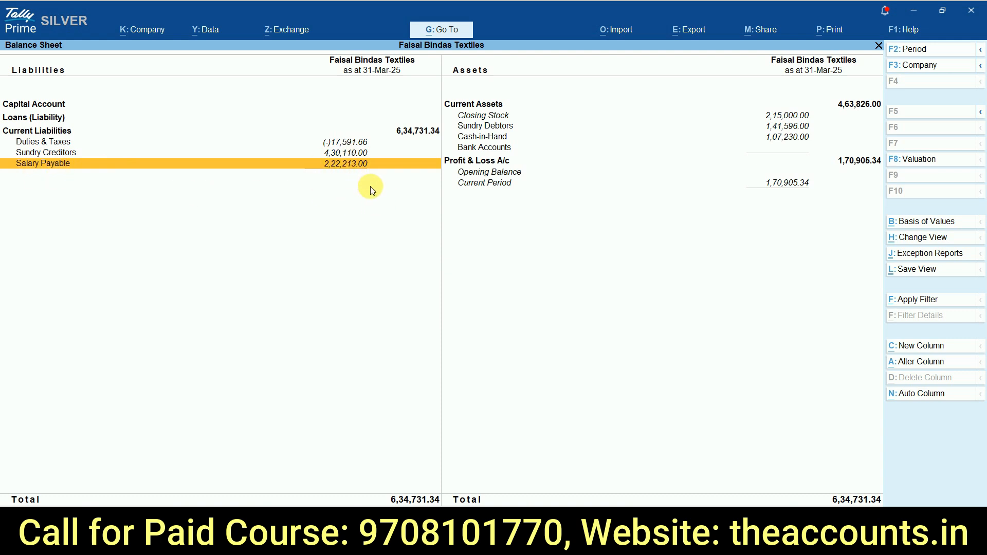
# Step: Compare the Salary Payable balance with the net salary total in the Excel salary sheet
pyautogui.hotkey('alt', 'Tab')
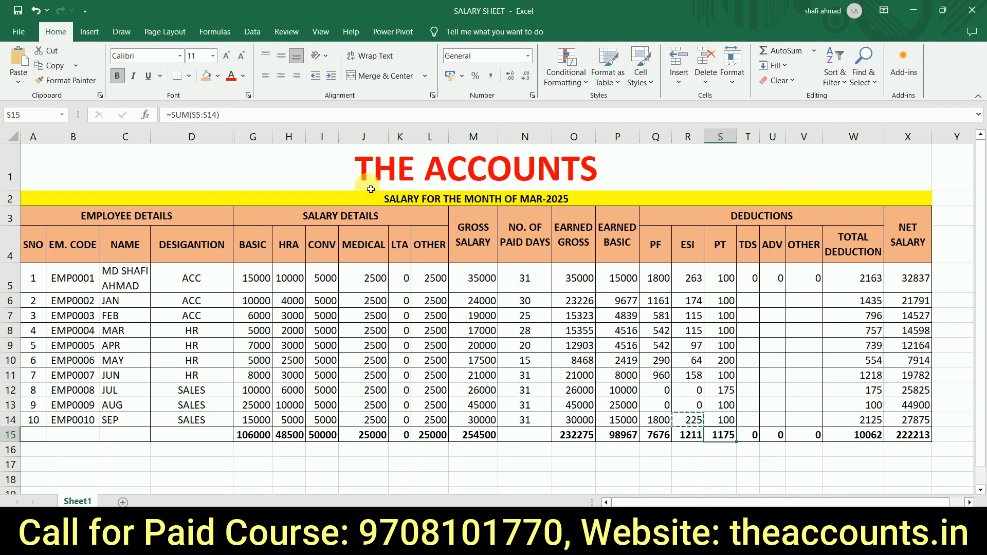
pyautogui.click(925, 438)
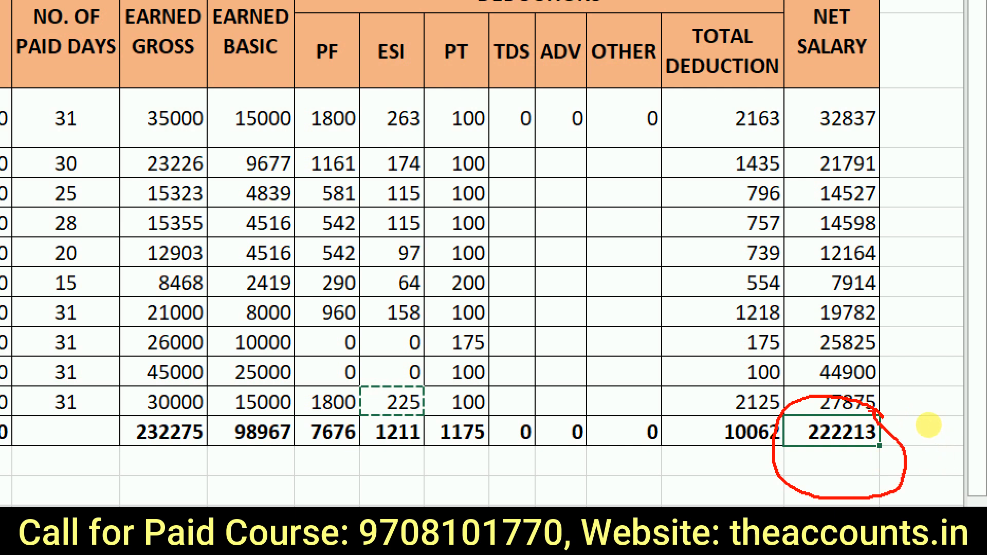
pyautogui.hotkey('alt', 'Tab')
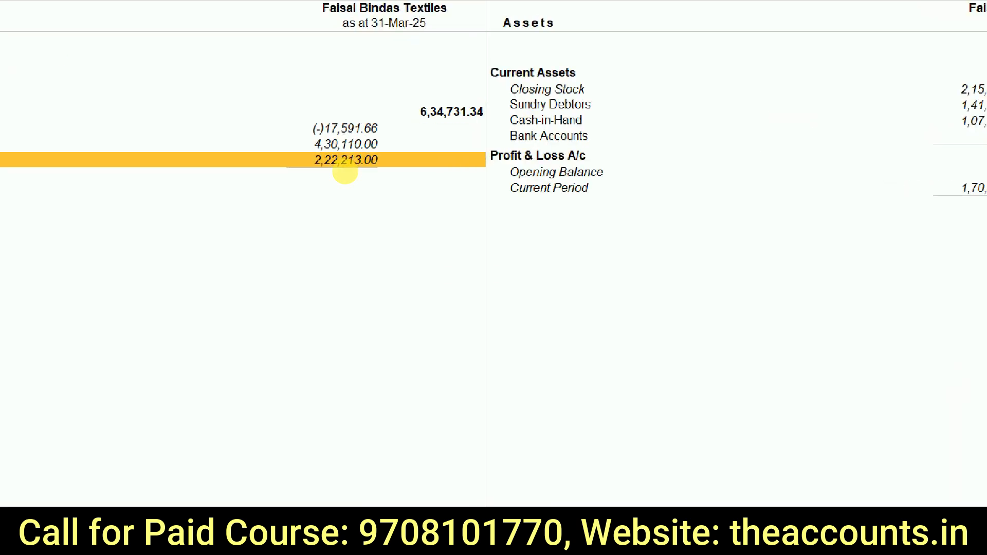
pyautogui.moveTo(287, 141); pyautogui.dragTo(402, 195)
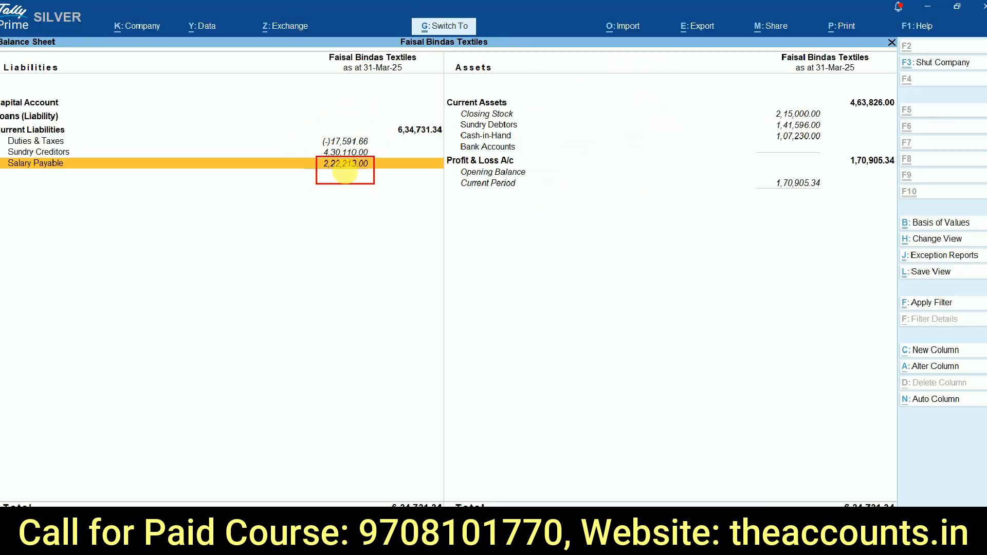
# Step: Open the Salary Payable group summary, examine the closing balance of each department and return to the Balance Sheet
pyautogui.press('Return')
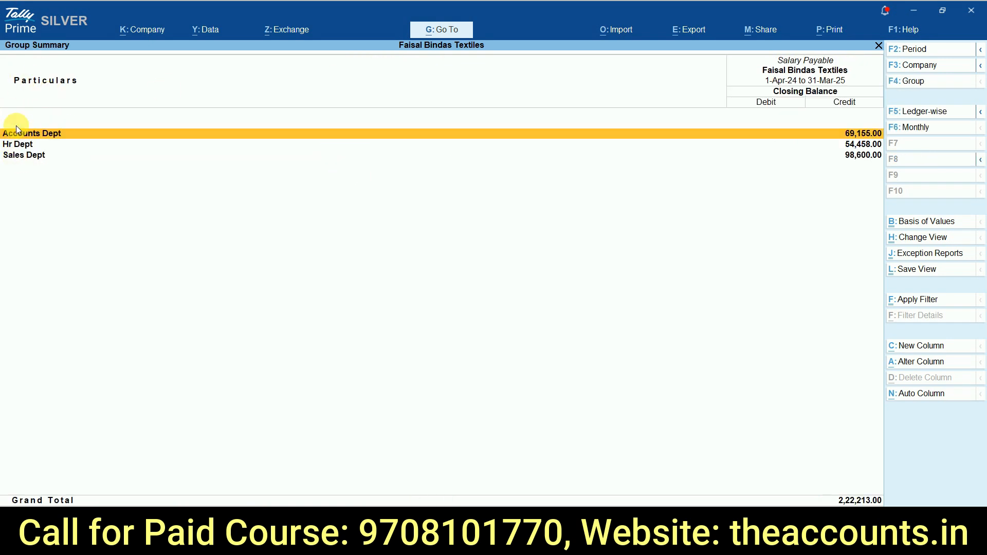
pyautogui.hotkey('ctrl', '1')
pyautogui.click(7, 150)
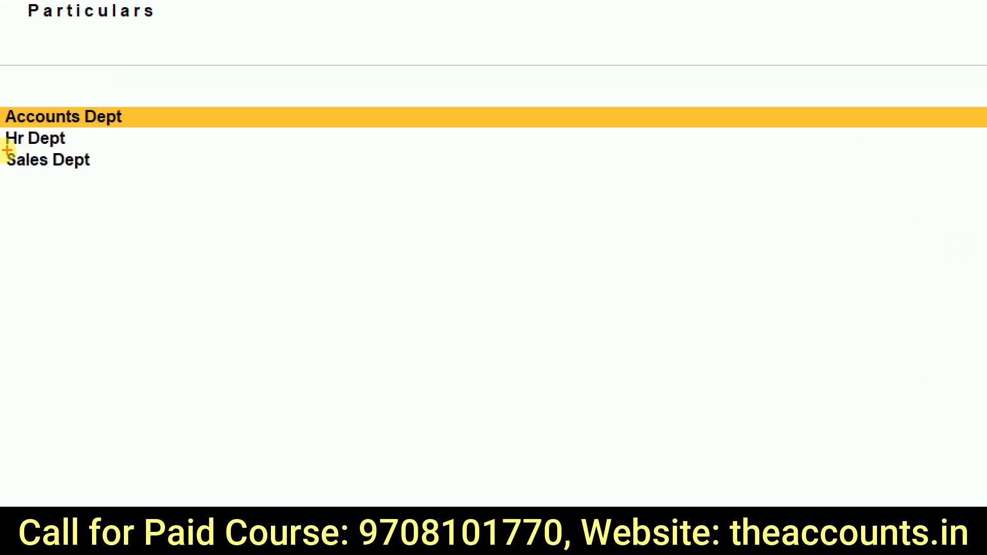
pyautogui.press('Escape')
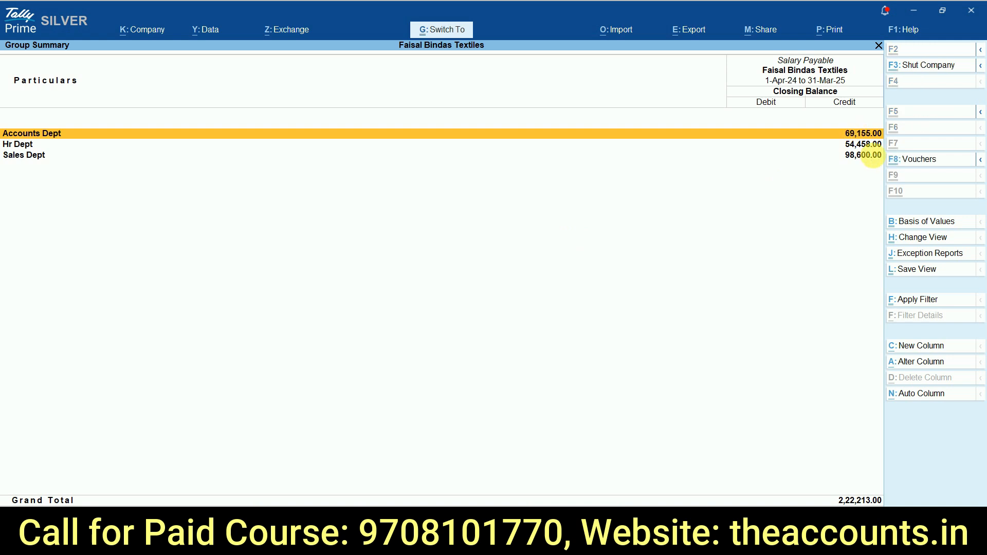
pyautogui.hotkey('ctrl', '1')
pyautogui.moveTo(794, 92)
pyautogui.mouseDown()
pyautogui.moveTo(817, 248)
pyautogui.moveTo(778, 67)
pyautogui.moveTo(778, 94)
pyautogui.mouseUp()
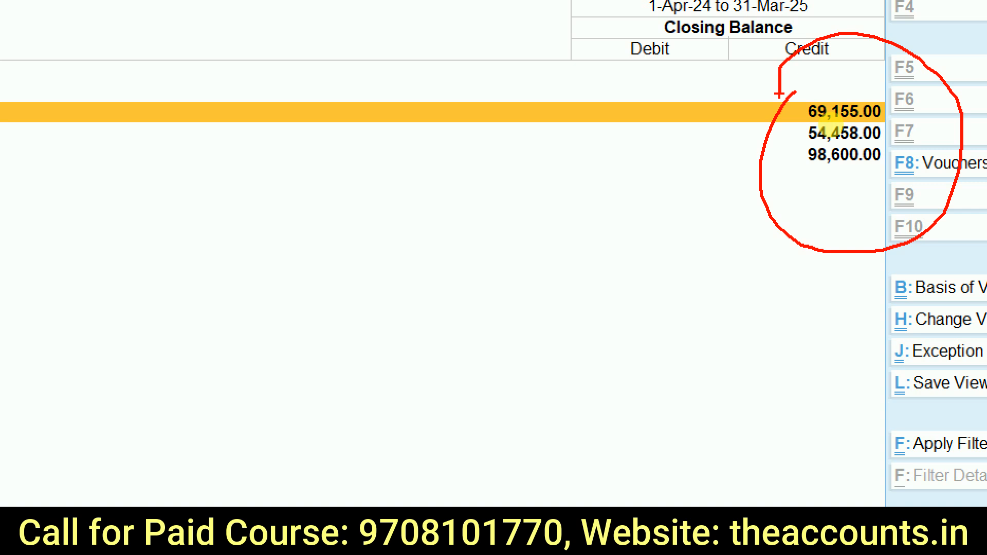
pyautogui.press('Escape')
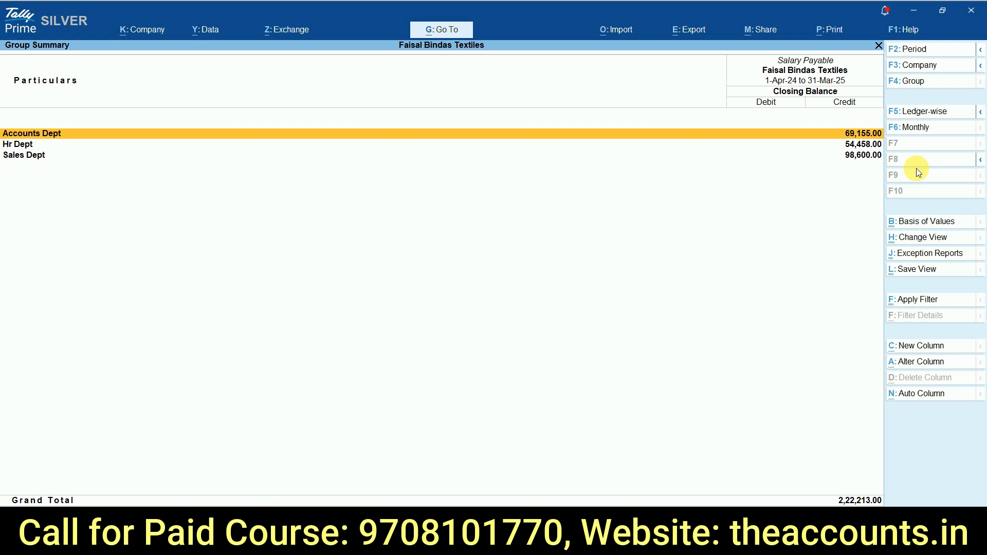
pyautogui.press('Escape')
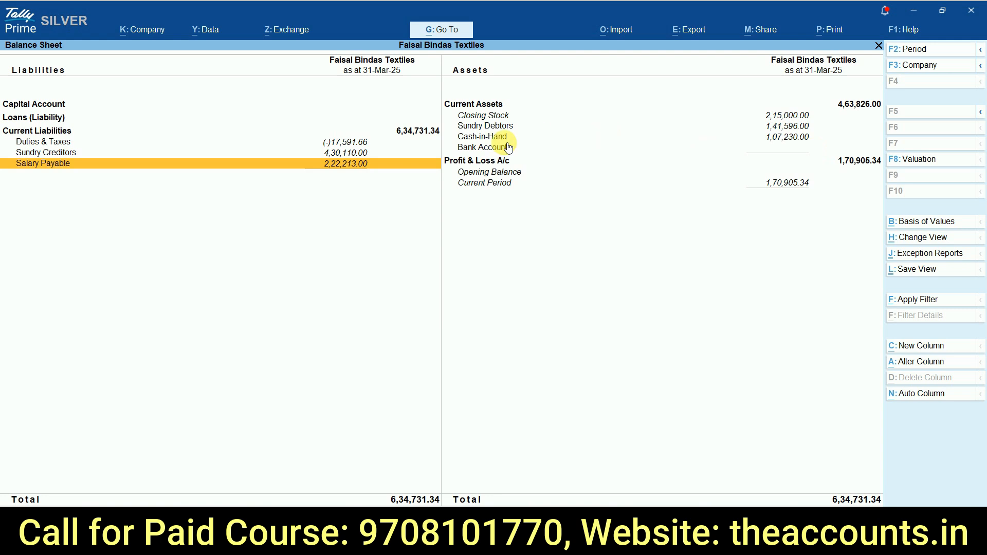
# Step: Open Duties & Taxes, examine the PF, ESI and PT ledger balances and return to the Balance Sheet
pyautogui.click(72, 142)
pyautogui.click(71, 143)
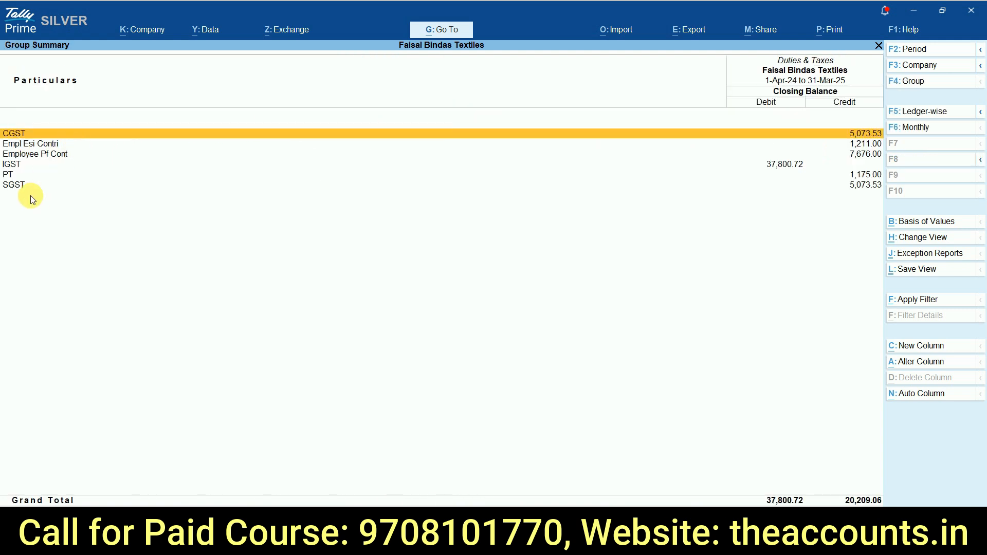
pyautogui.hotkey('ctrl', '1')
pyautogui.press('Escape')
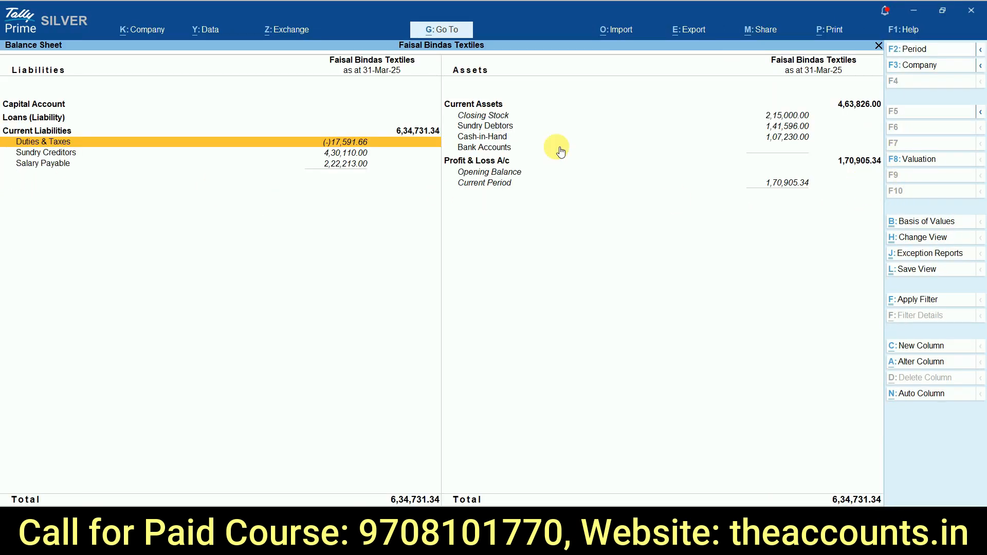
# Step: Select Salary Payable, switch to the Excel salary sheet and review the employees' net salaries and the PT deduction column
pyautogui.click(333, 165)
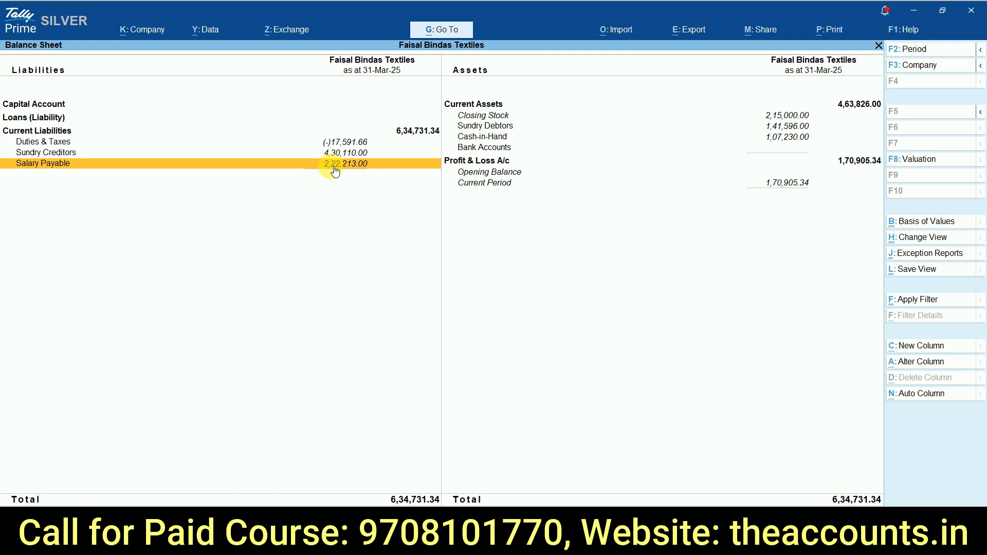
pyautogui.hotkey('alt', 'Tab')
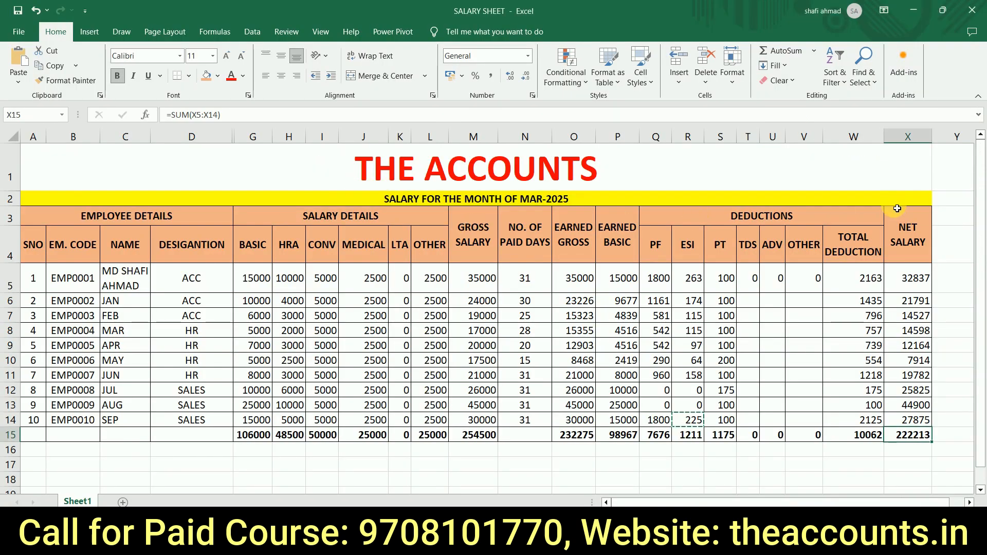
pyautogui.click(923, 279)
pyautogui.press('Down')
pyautogui.press('Down')
pyautogui.press('Down')
pyautogui.press('Down')
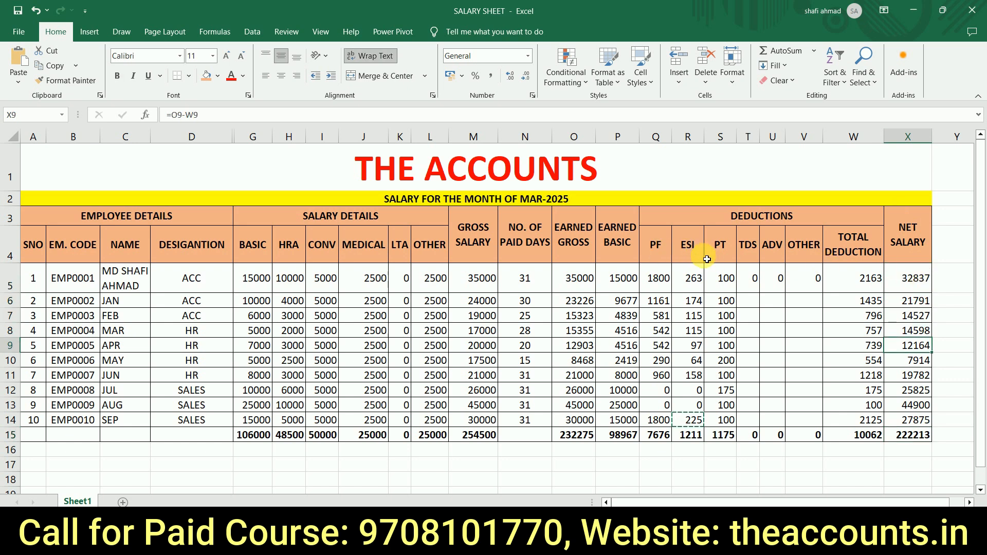
pyautogui.click(717, 261)
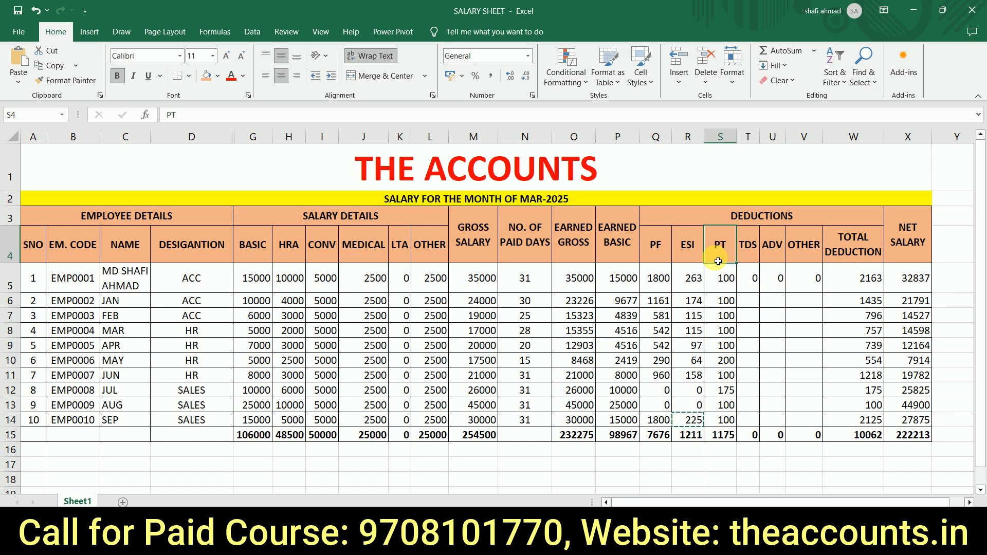
# Step: Switch from the Excel salary sheet to TallyPrime, leave the Balance Sheet and start a new Payment voucher
pyautogui.click(923, 405)
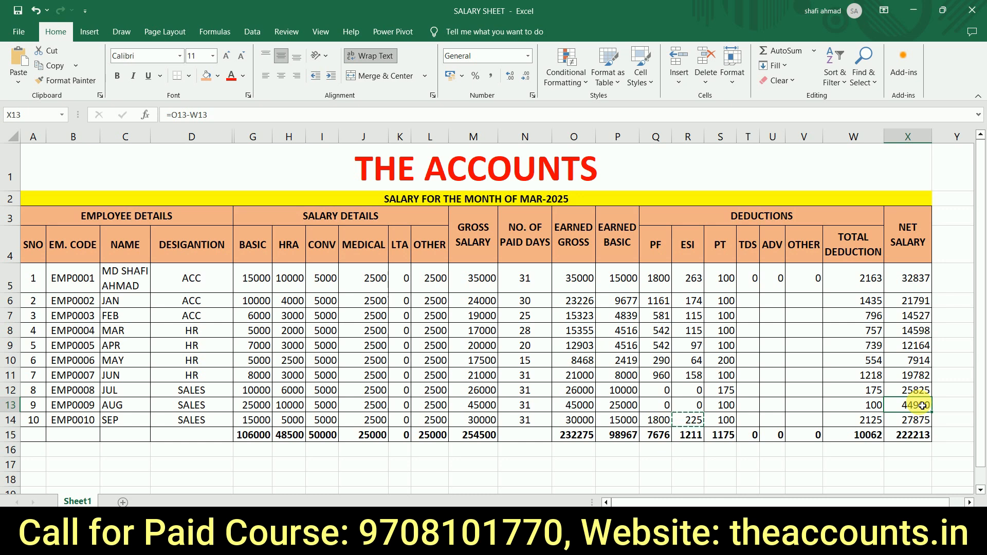
pyautogui.hotkey('alt', 'Tab')
pyautogui.press('Escape')
pyautogui.press('c')
pyautogui.press('v')
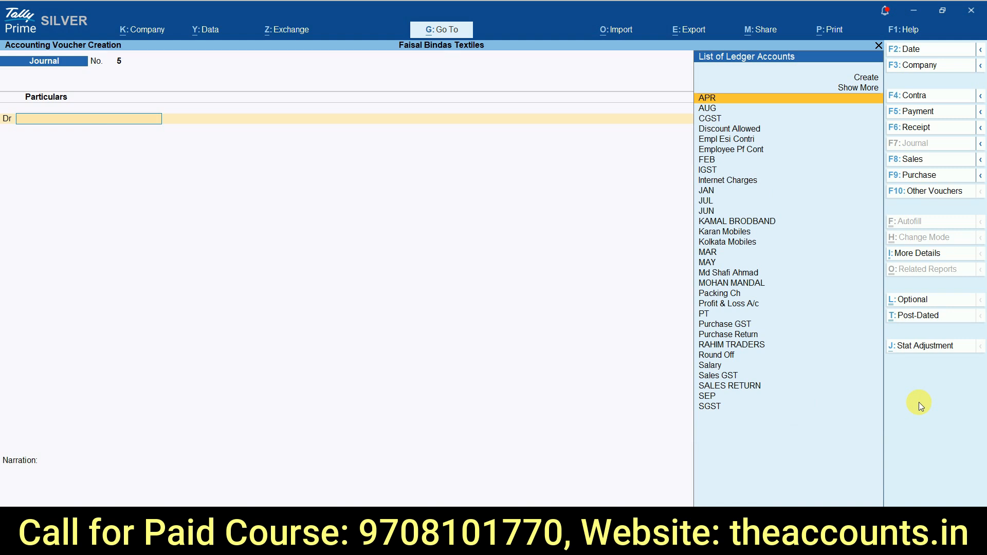
pyautogui.hotkey('alt', 'Tab')
# Step: Debit the first employee's ledger with the net salary of 32837 copied from the Excel salary sheet
pyautogui.hotkey('alt', 'Tab')
pyautogui.press('F5')
pyautogui.write('Md')
pyautogui.press('Return')
pyautogui.hotkey('alt', 'Tab')
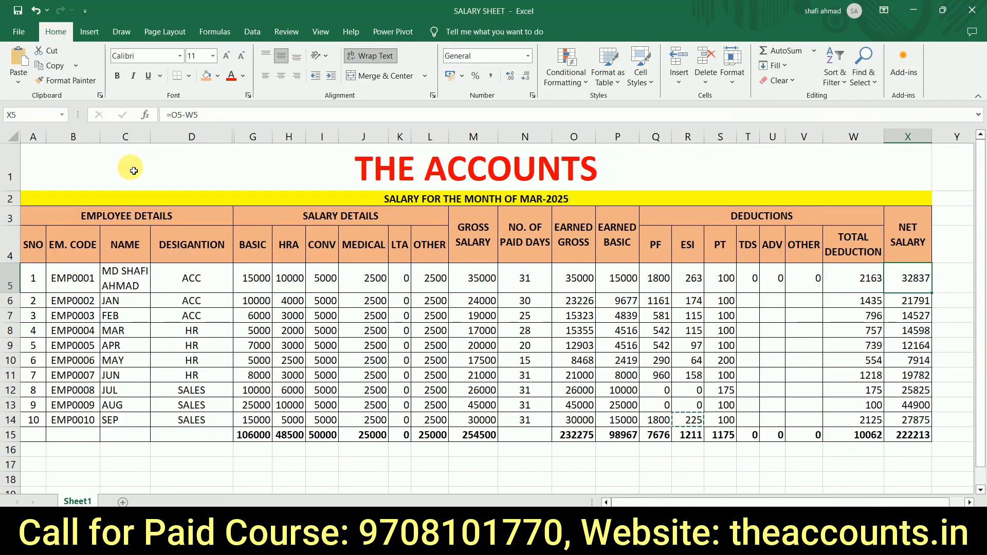
pyautogui.hscroll(2, 133, 170)
pyautogui.hotkey('ctrl', 'c')
pyautogui.hotkey('alt', 'Tab')
pyautogui.hotkey('ctrl', 'alt', 'v')
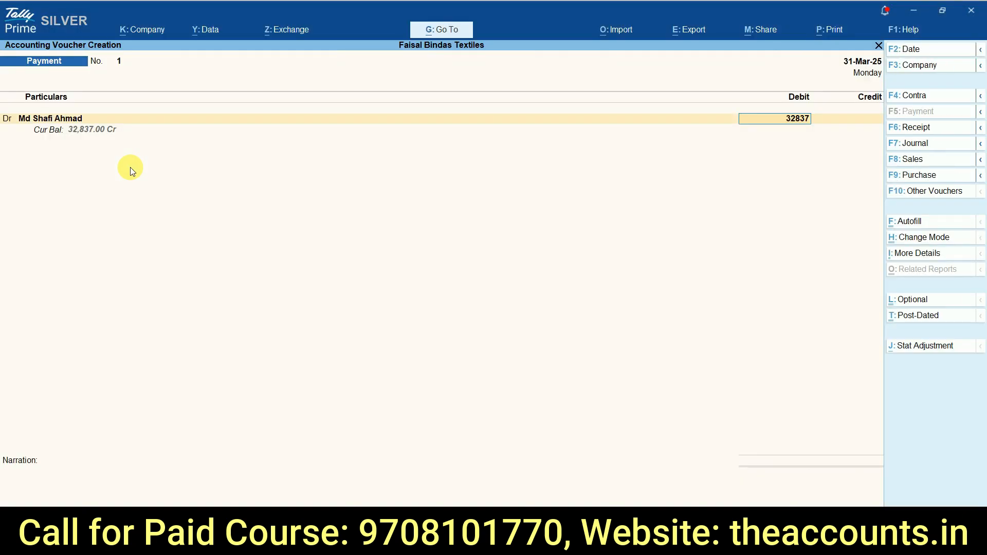
pyautogui.press('Return')
# Step: Add a debit line for JAN with the net salary of 21791 copied from the Excel salary sheet
pyautogui.write('d')
pyautogui.press('Return')
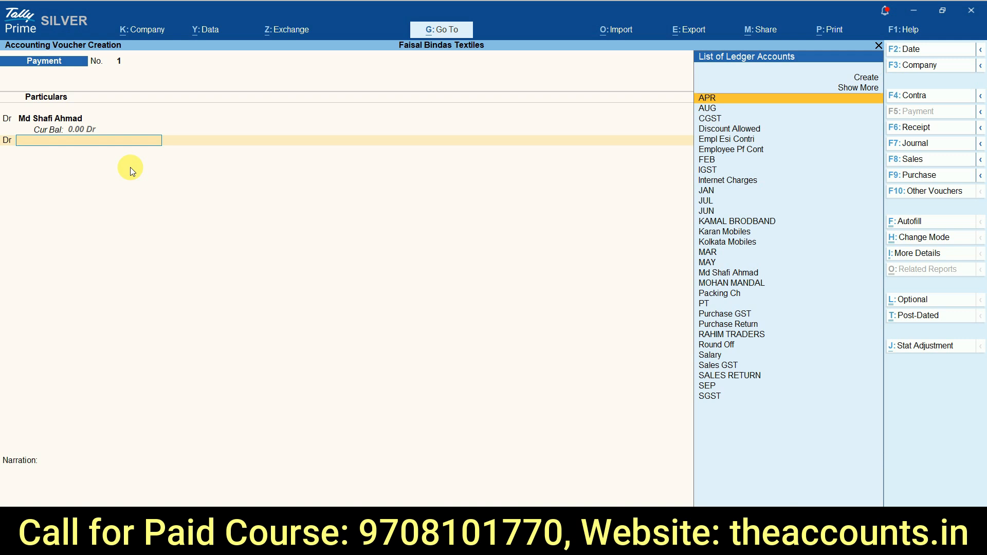
pyautogui.hotkey('alt', 'Tab')
pyautogui.hotkey('alt', 'Tab')
pyautogui.write('jan')
pyautogui.press('Return')
pyautogui.hotkey('alt', 'Tab')
pyautogui.press('Down')
pyautogui.hotkey('ctrl', 'c')
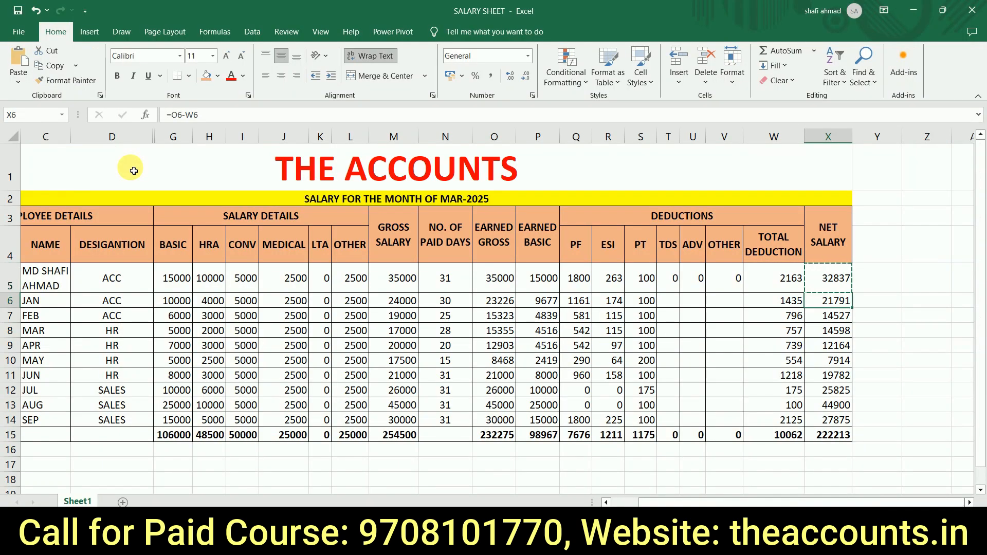
pyautogui.hotkey('alt', 'Tab')
pyautogui.hotkey('ctrl', 'v')
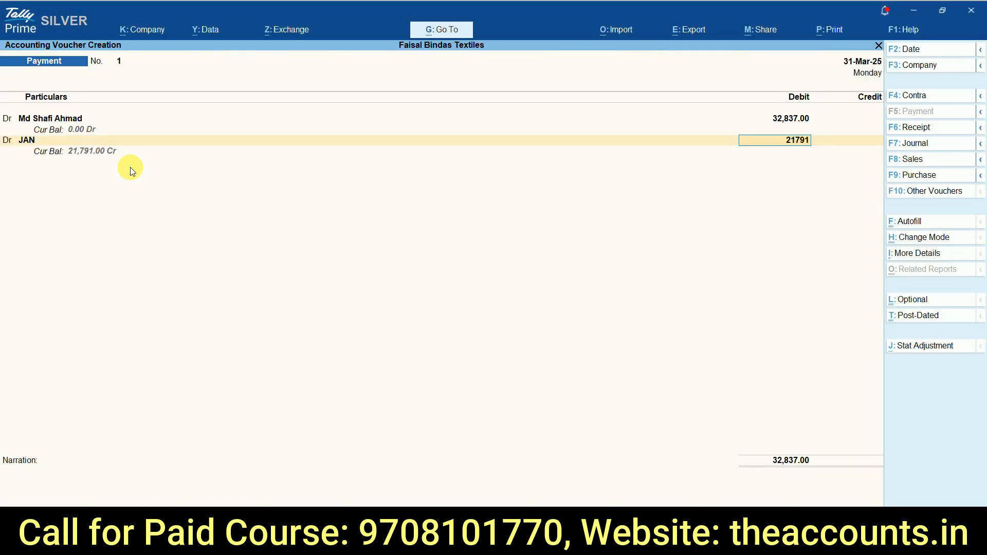
pyautogui.press('Return')
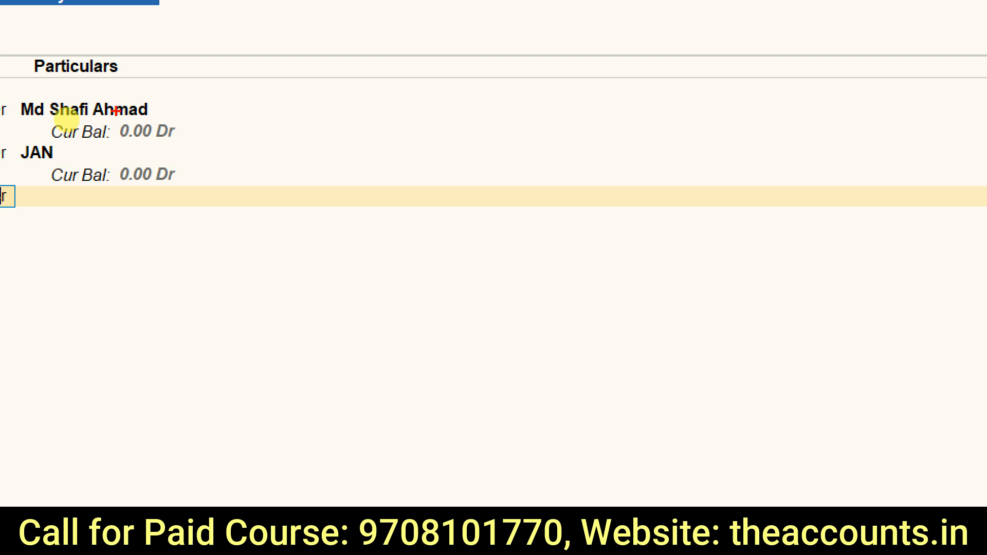
pyautogui.moveTo(108, 68); pyautogui.dragTo(85, 64)
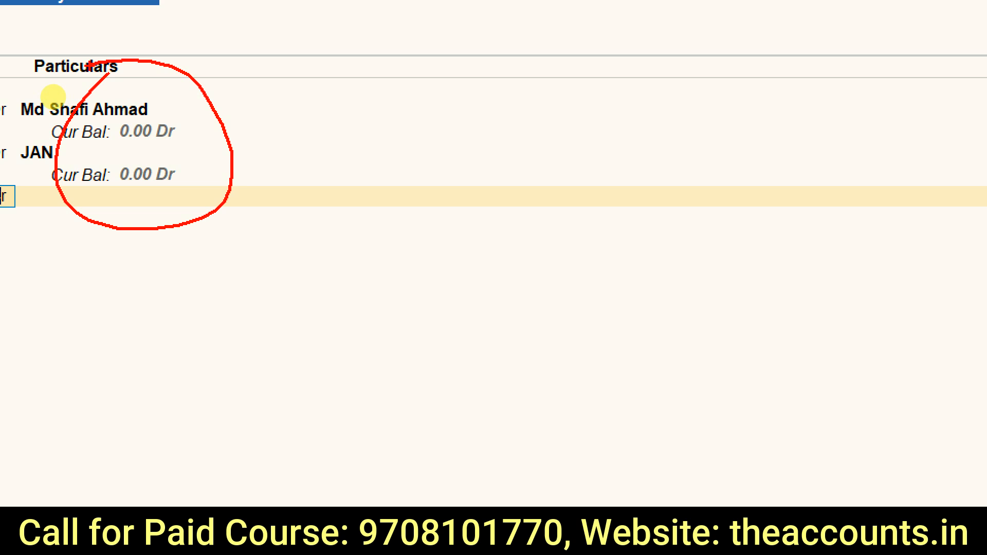
pyautogui.press('Escape')
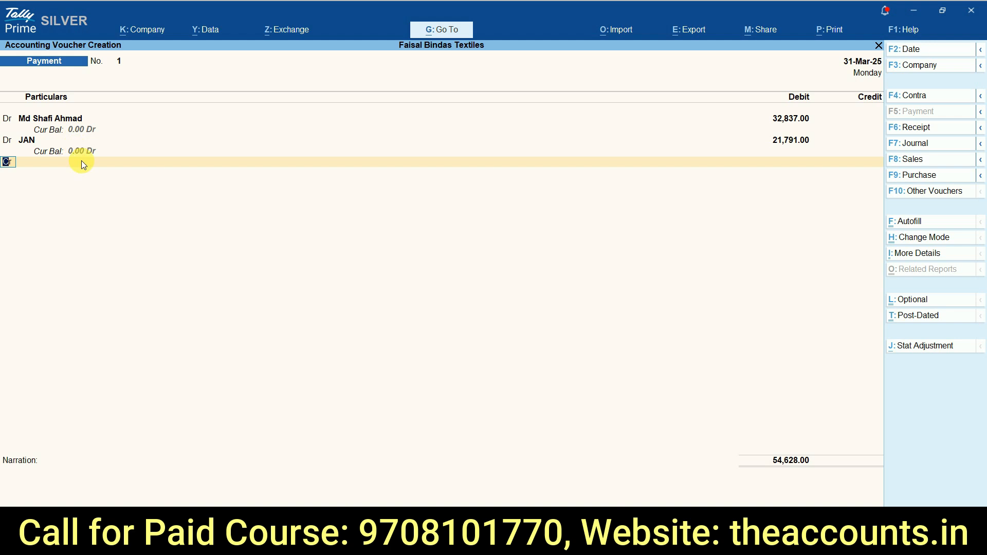
# Step: Add a debit line for FEB with the net salary of 14527 copied from the Excel salary sheet
pyautogui.press('Return')
pyautogui.hotkey('alt', 'Tab')
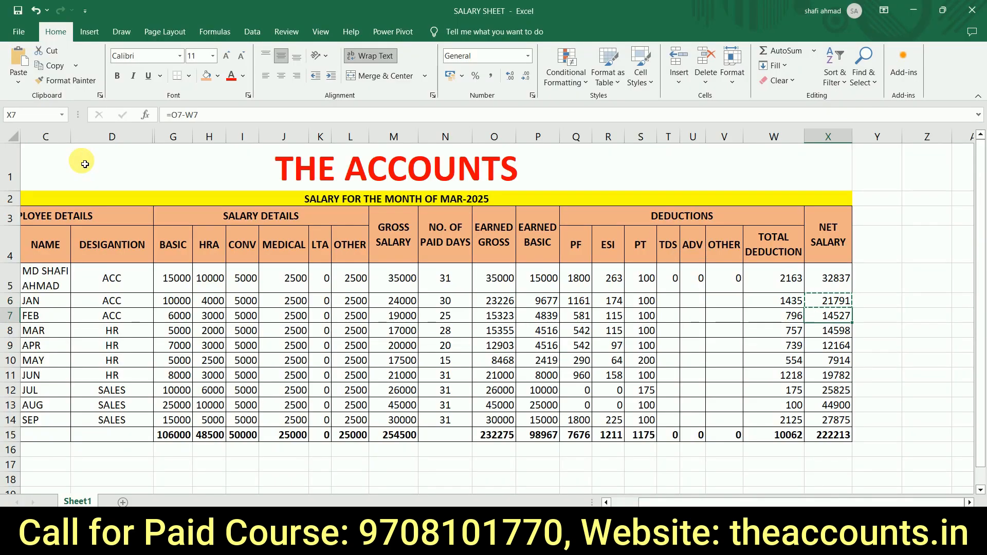
pyautogui.hotkey('ctrl', 'c')
pyautogui.hotkey('alt', 'Tab')
pyautogui.write('FEB')
pyautogui.press('Return')
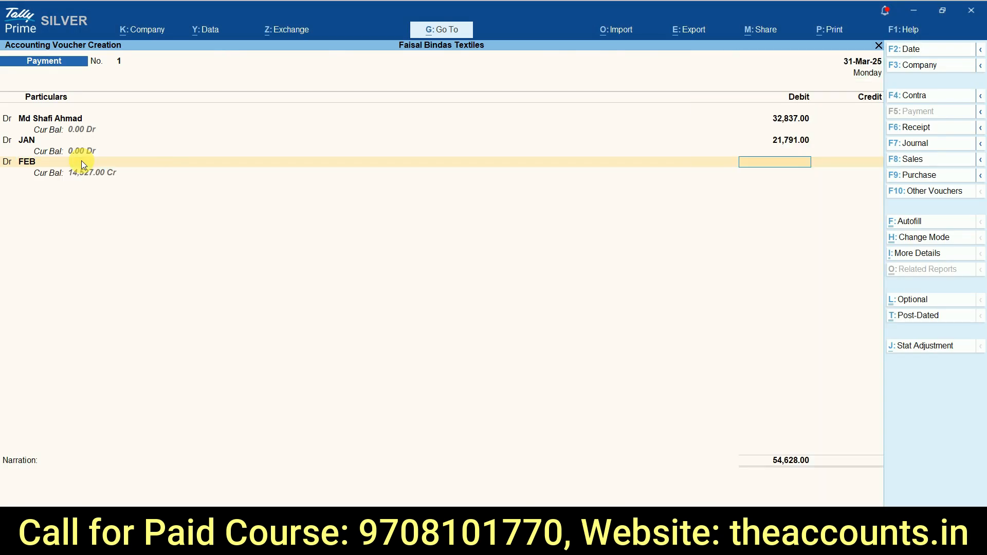
pyautogui.hotkey('ctrl', 'v')
pyautogui.press('Return')
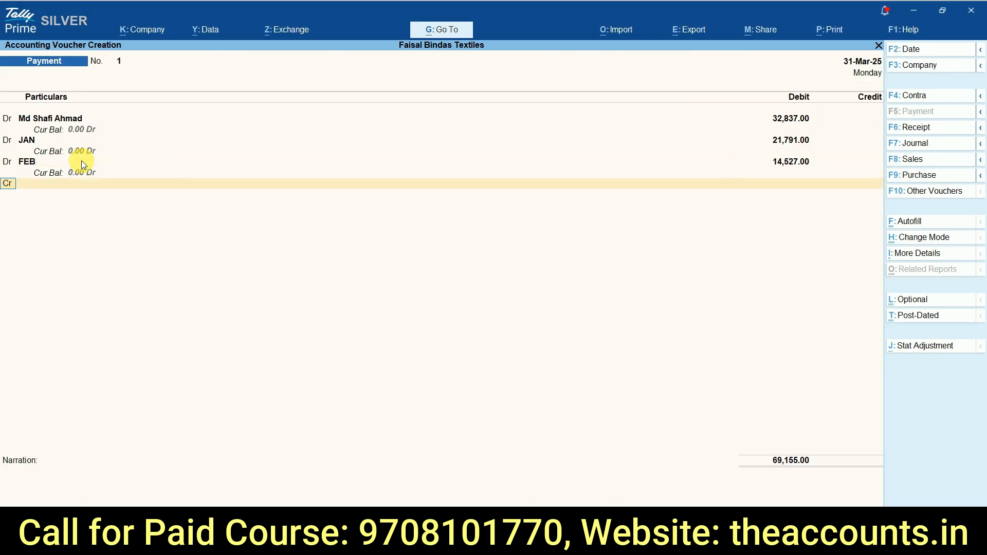
# Step: Add debit lines for MAR 14598, APR 12164, MAY 7914, JUN 19782, JUL 25825, AUG 44900 and SEP 27875 from the salary sheet
pyautogui.press('m')
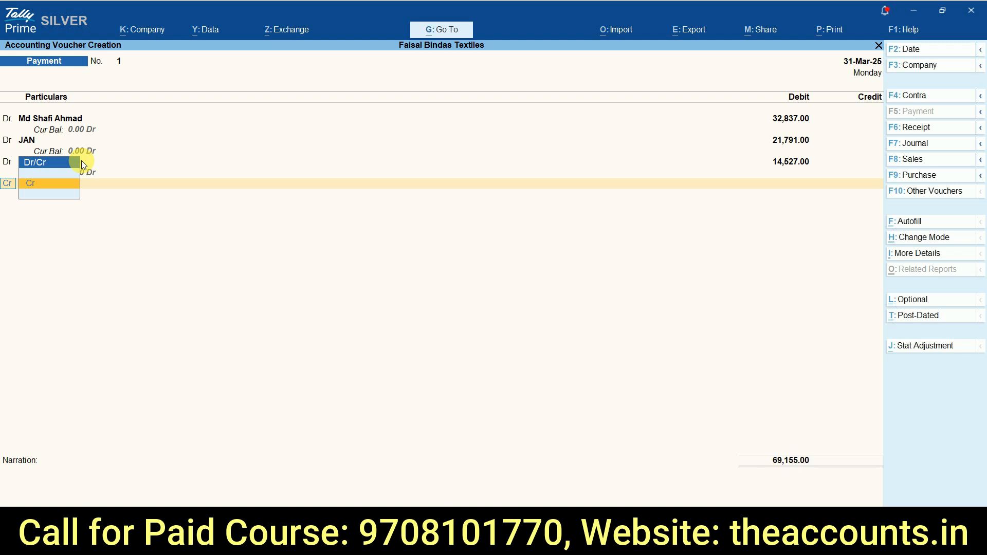
pyautogui.press('Down')
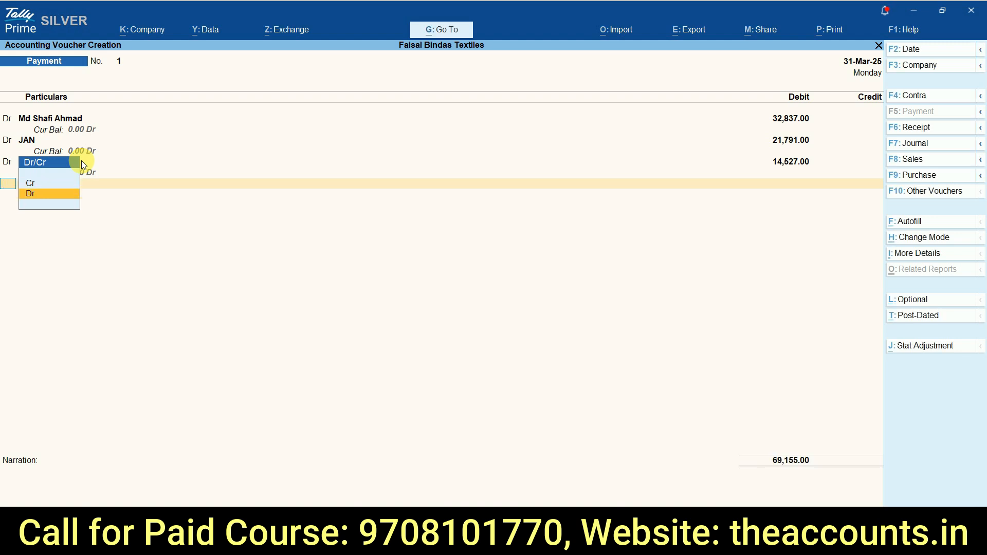
pyautogui.press('Return')
pyautogui.hotkey('alt', 'Tab')
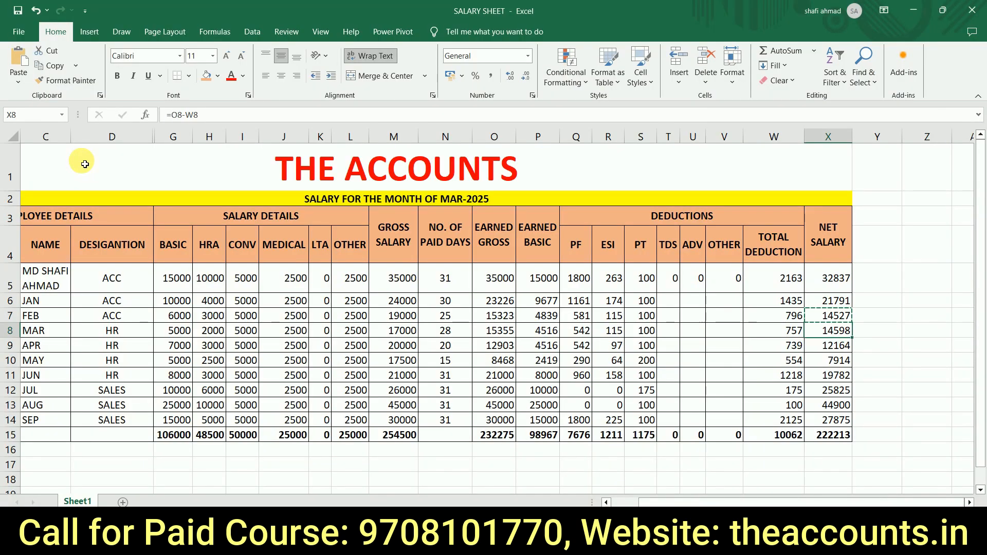
pyautogui.hotkey('alt', 'Tab')
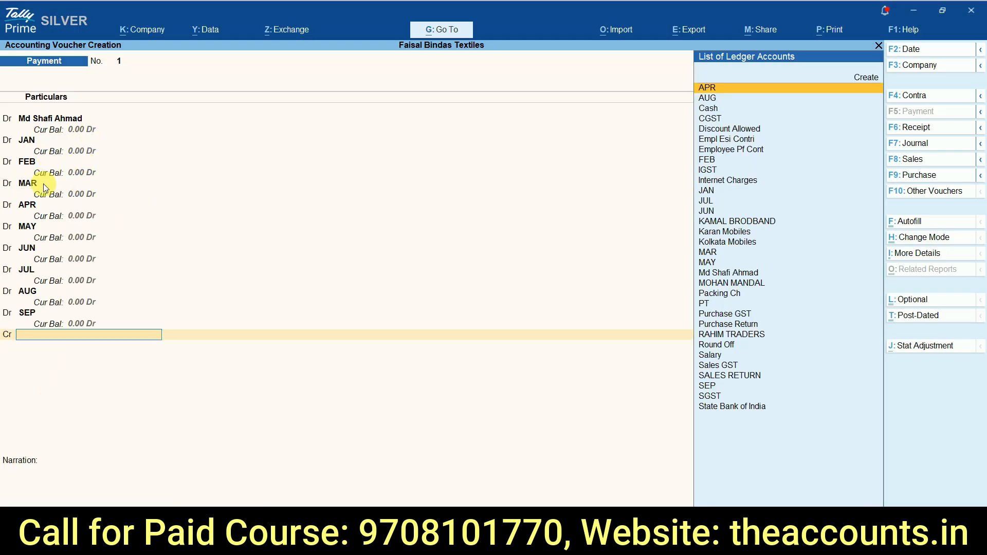
pyautogui.hotkey('ctrl', '1')
pyautogui.click(62, 220)
pyautogui.moveTo(180, 22)
pyautogui.mouseDown()
pyautogui.moveTo(227, 471)
pyautogui.moveTo(209, 22)
pyautogui.mouseUp()
pyautogui.press('Escape')
# Step: Credit State Bank of India with 2,22,213 and save the salary payment voucher without a narration
pyautogui.write('Ban')
pyautogui.press('Down')
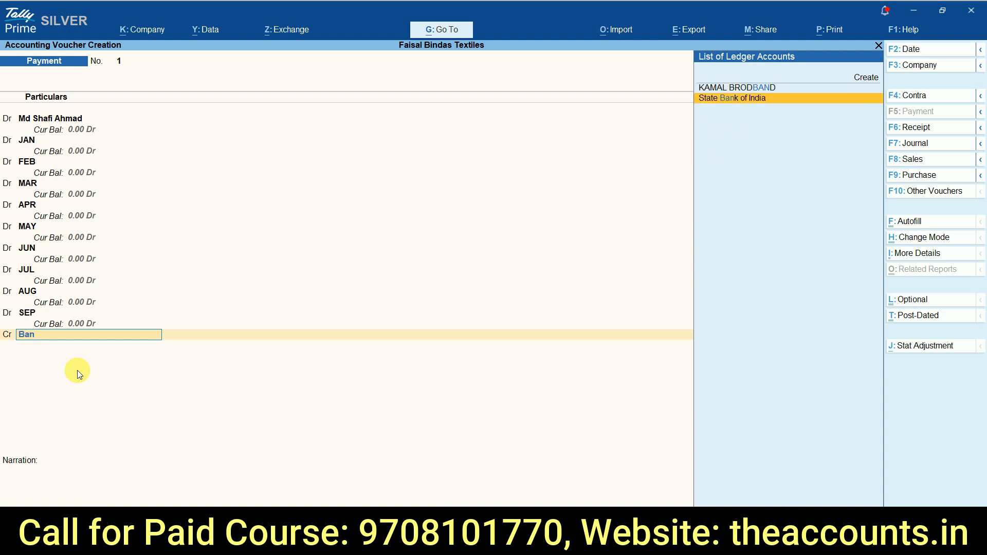
pyautogui.press('Return')
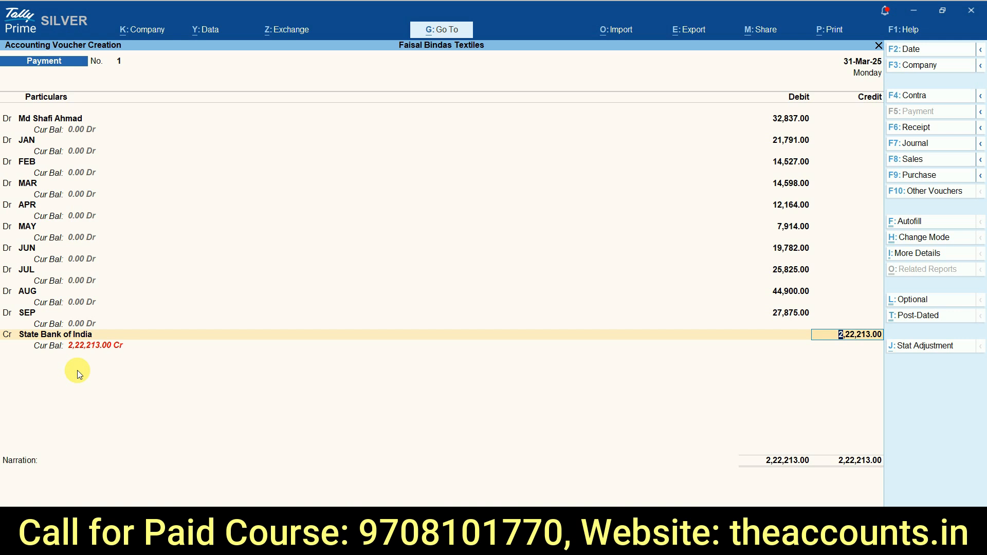
pyautogui.press('Return')
pyautogui.press('Return')
pyautogui.press('Return')
pyautogui.press('Return')
pyautogui.press('Return')
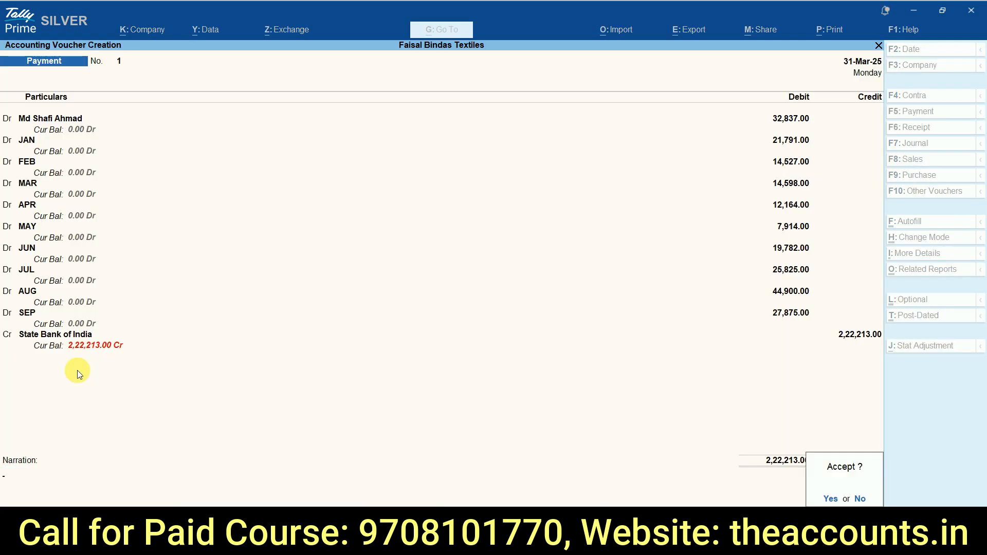
pyautogui.press('Return')
# Step: Leave voucher entry, open the Balance Sheet in detailed view and examine the Salary Payable balance
pyautogui.press('Escape')
pyautogui.press('Up')
pyautogui.press('Up')
pyautogui.press('Up')
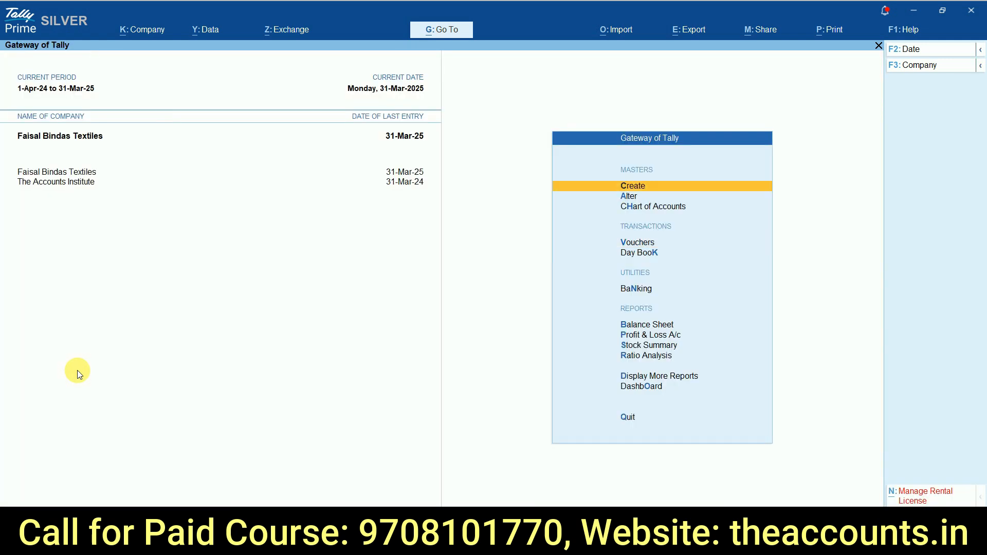
pyautogui.press('b')
pyautogui.hotkey('alt', 'F5')
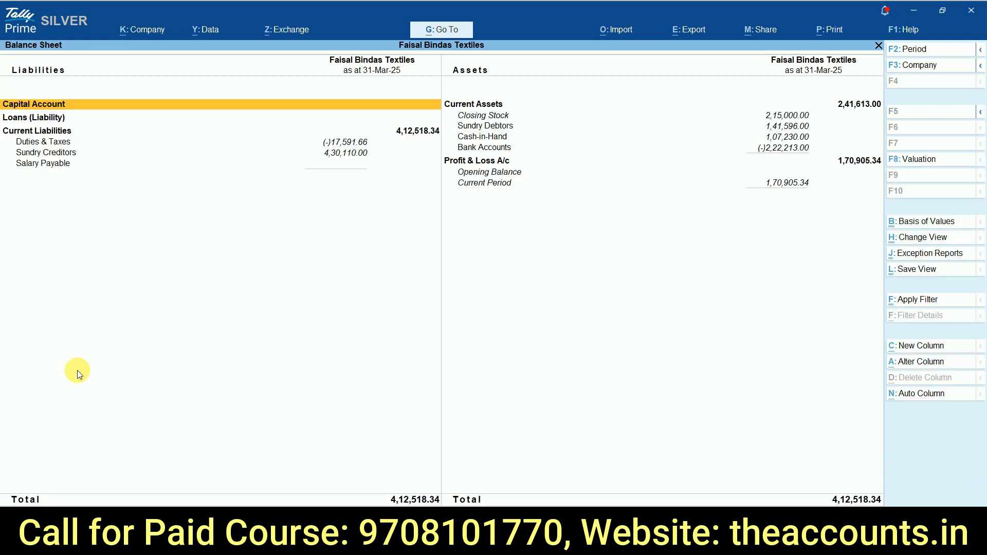
pyautogui.press('Down')
pyautogui.press('Down')
pyautogui.press('Down')
pyautogui.press('Down')
pyautogui.press('Down')
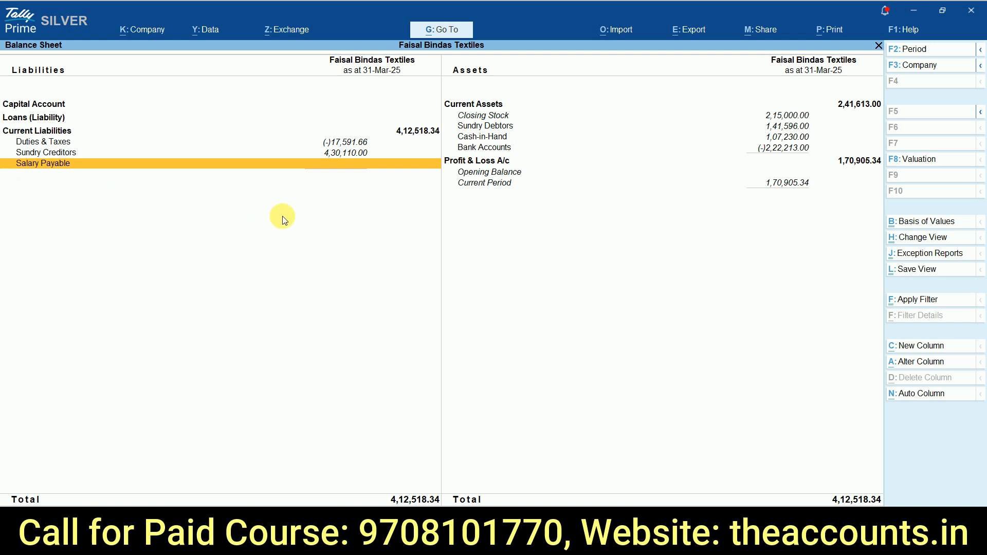
# Step: Open the detailed Profit & Loss A/c and compare the Salary expense with the earned gross total in the Excel salary sheet
pyautogui.press('Escape')
pyautogui.press('Up')
pyautogui.press('Up')
pyautogui.press('Up')
pyautogui.press('Up')
pyautogui.press('Up')
pyautogui.press('Up')
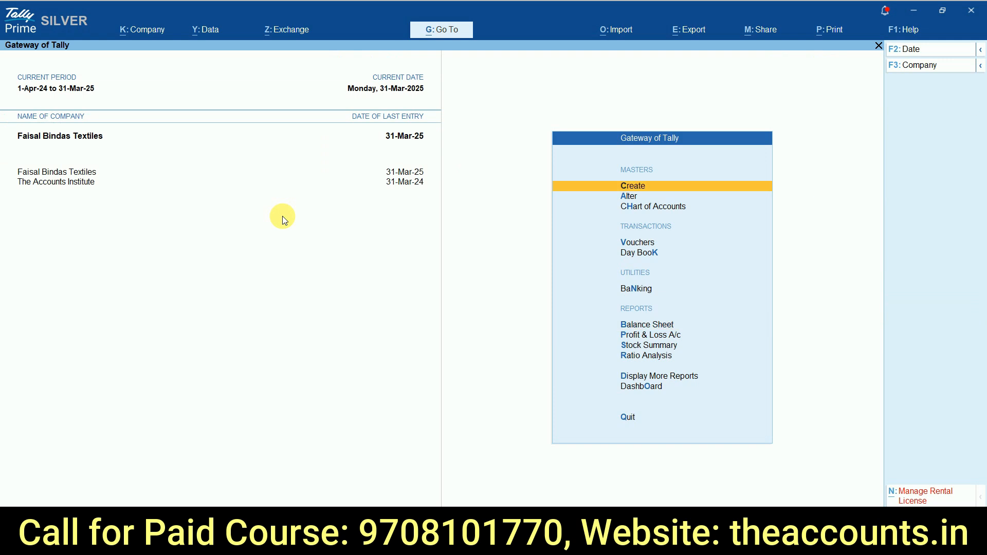
pyautogui.press('p')
pyautogui.hotkey('alt', 'F5')
pyautogui.press('Down')
pyautogui.press('Down')
pyautogui.press('Down')
pyautogui.press('Down')
pyautogui.press('Down')
pyautogui.press('Down')
pyautogui.press('Down')
pyautogui.press('Down')
pyautogui.press('Down')
pyautogui.press('Down')
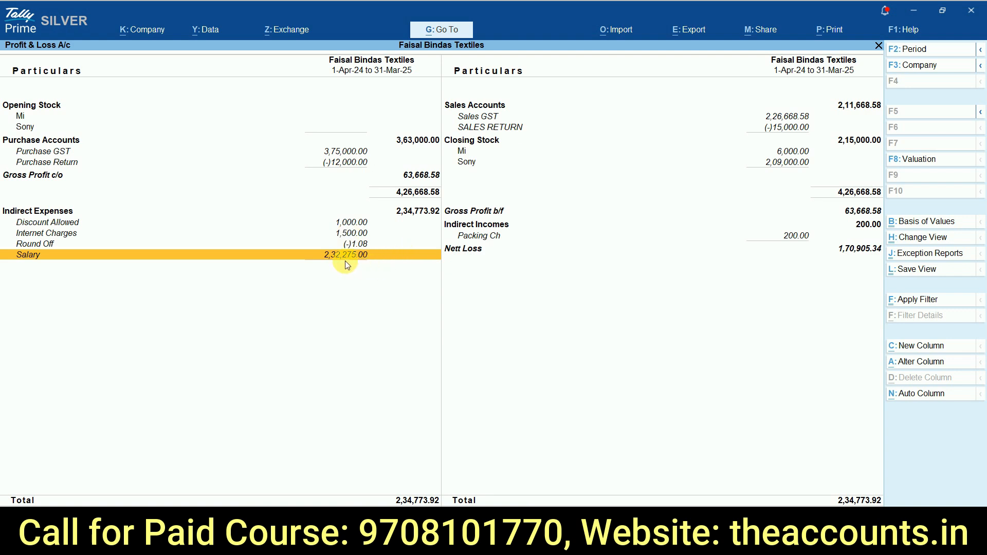
pyautogui.hotkey('alt', 'Tab')
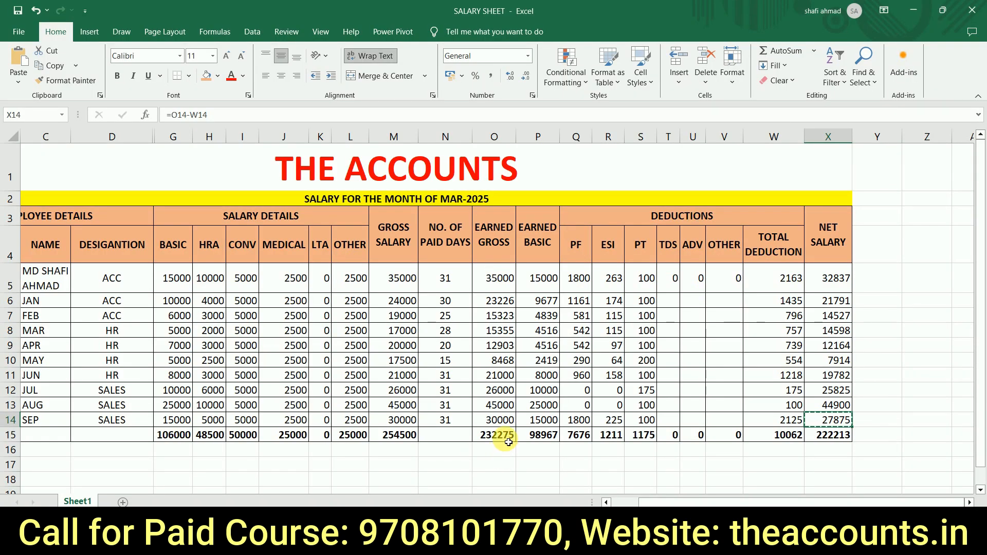
pyautogui.click(508, 440)
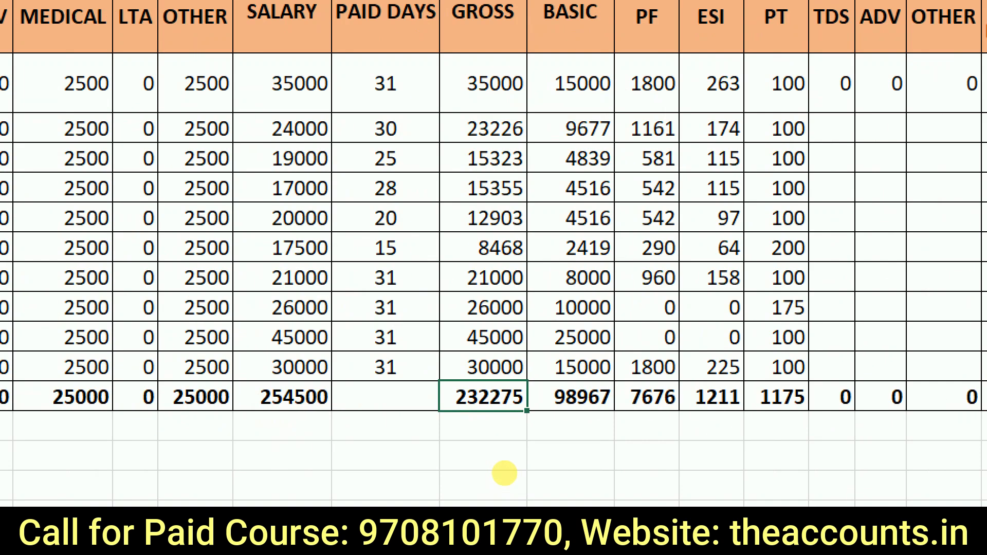